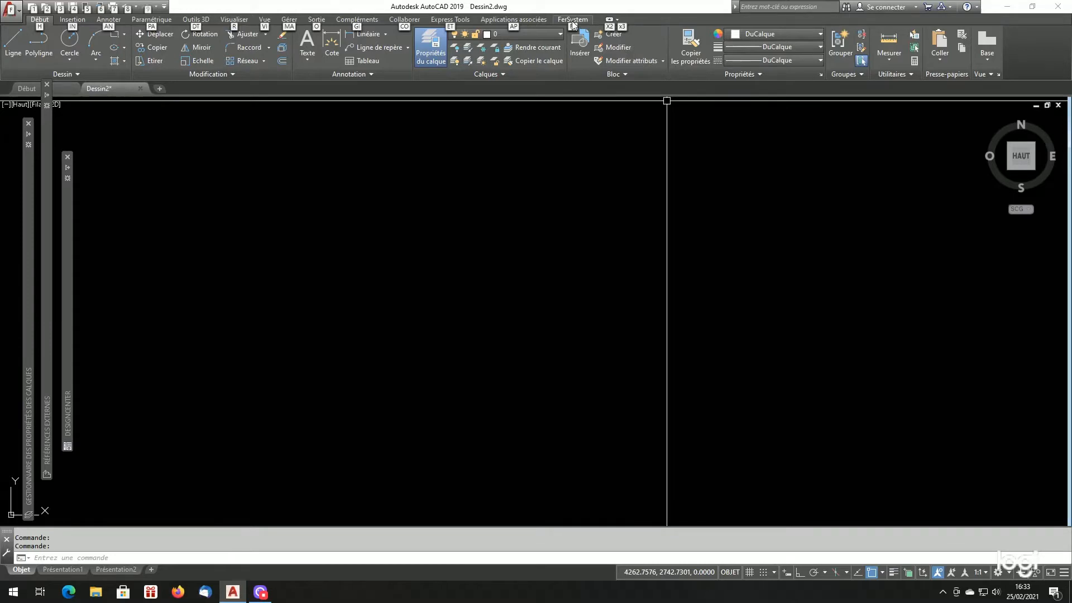
- Review the steel types offered in the FerSystem standard bar generator and leave it without creating a bar
{"action": "left_click", "coordinate": [573, 20]}
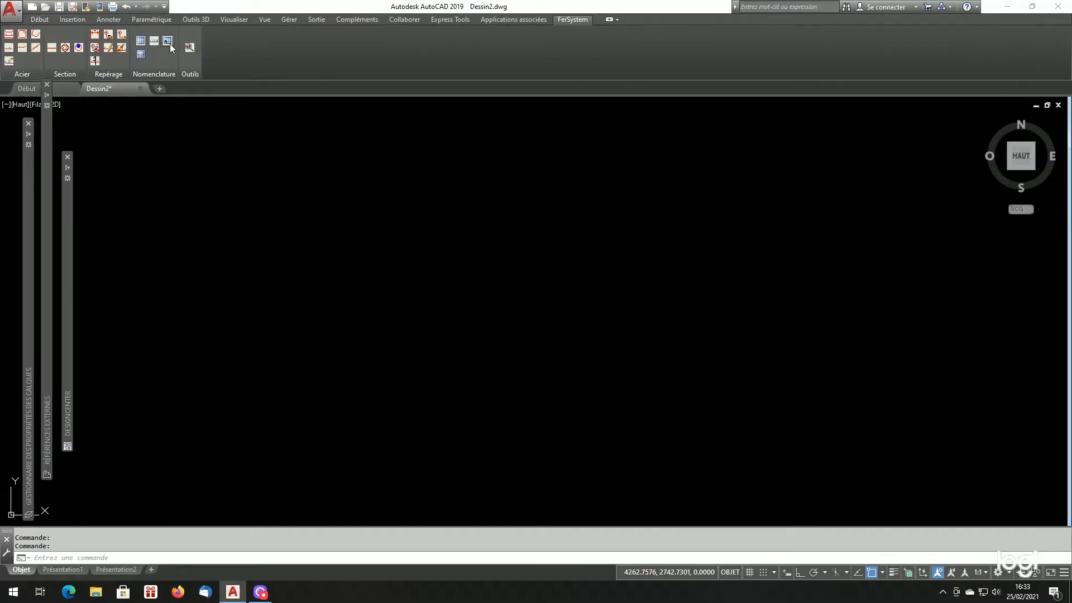
{"action": "left_click", "coordinate": [8, 37]}
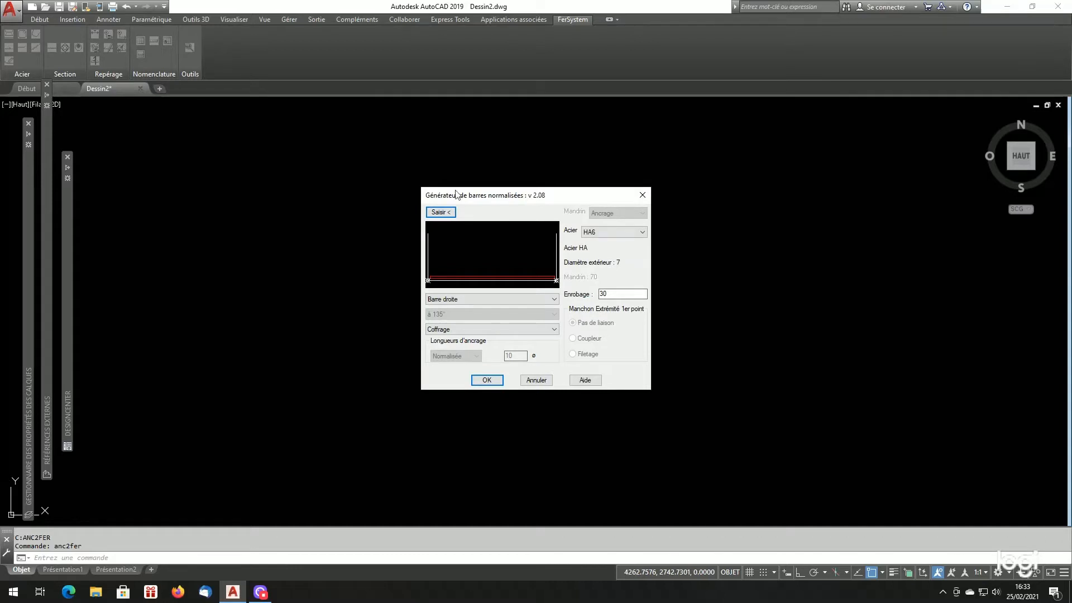
{"action": "left_click", "coordinate": [608, 233]}
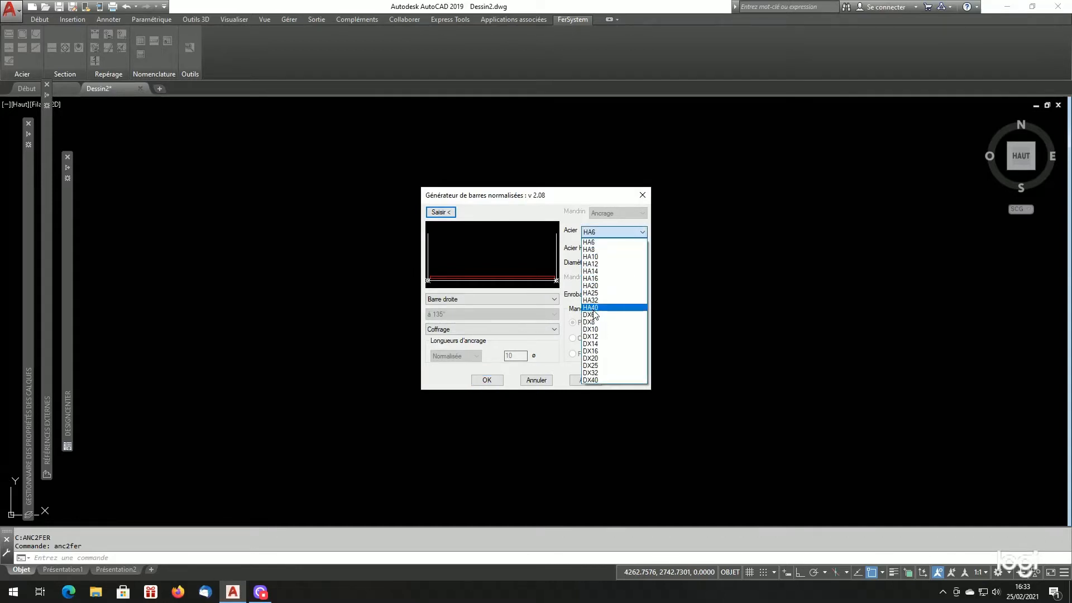
{"action": "left_click", "coordinate": [592, 242]}
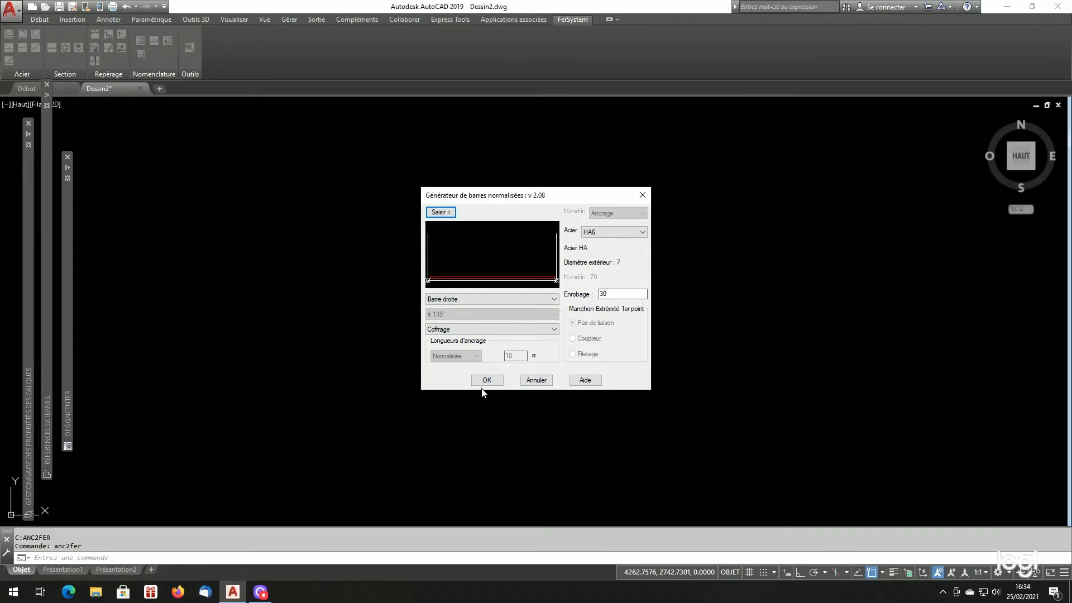
{"action": "left_click", "coordinate": [533, 380]}
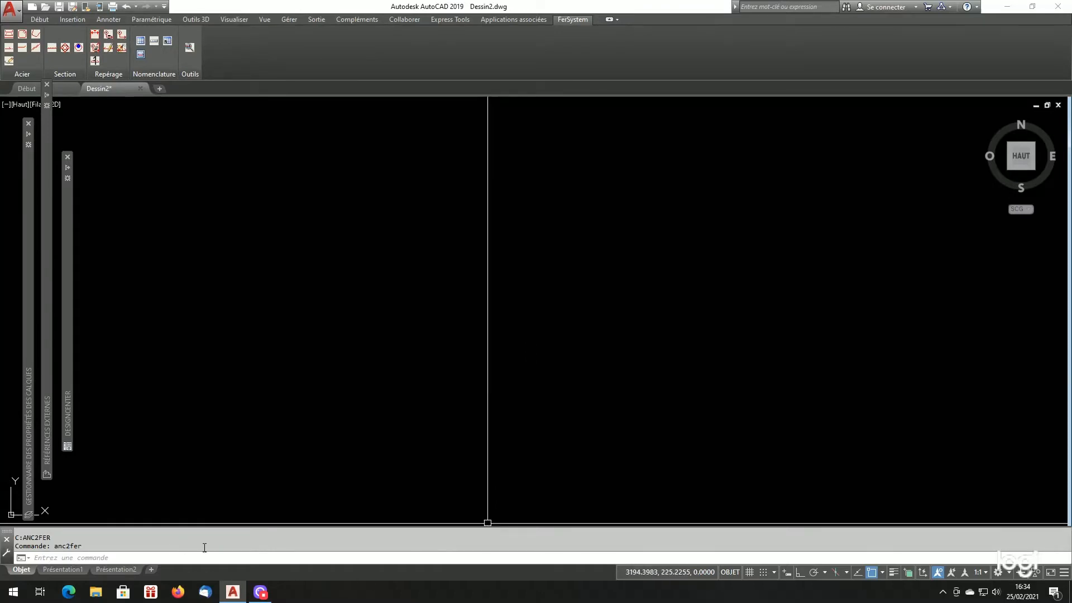
- Switch to File Explorer and open Listfersystem.cfg from D:\Base de donnees\fer\Blocks_Gabarits in Notepad
{"action": "left_click", "coordinate": [100, 593]}
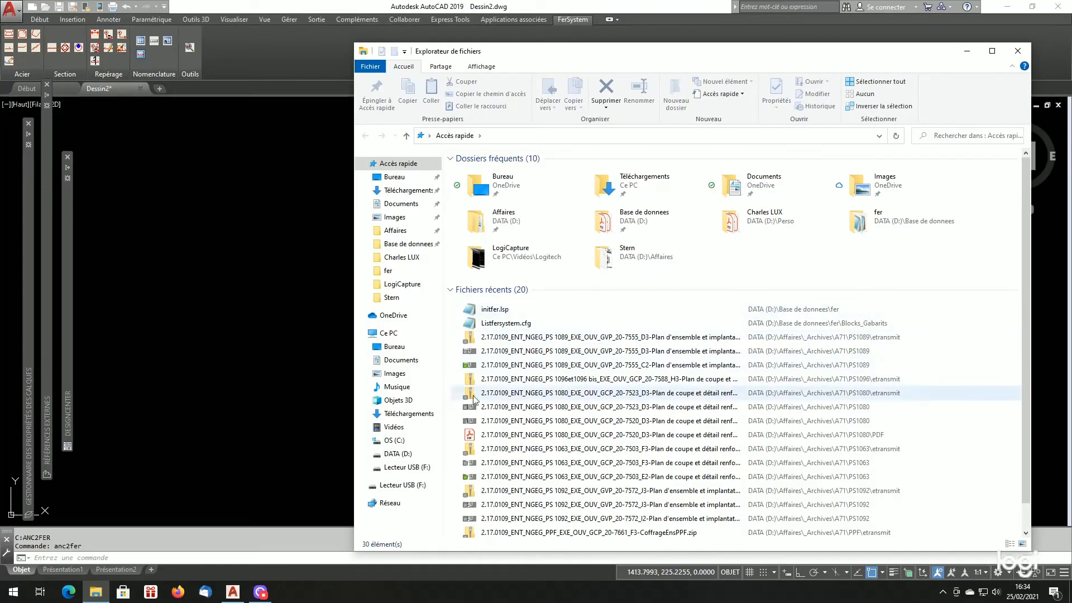
{"action": "left_click", "coordinate": [405, 454]}
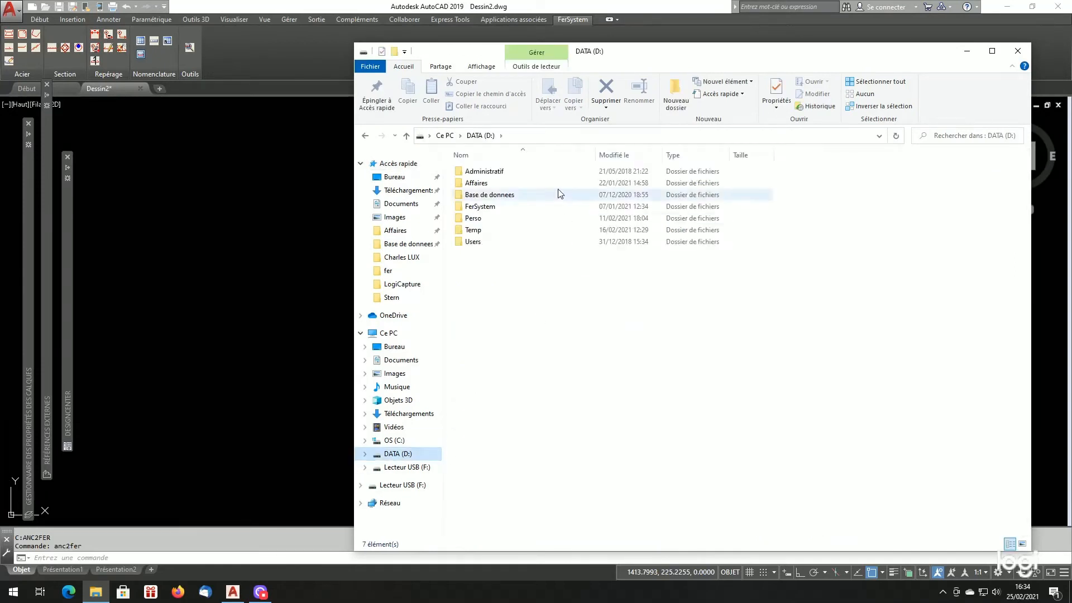
{"action": "double_click", "coordinate": [494, 195]}
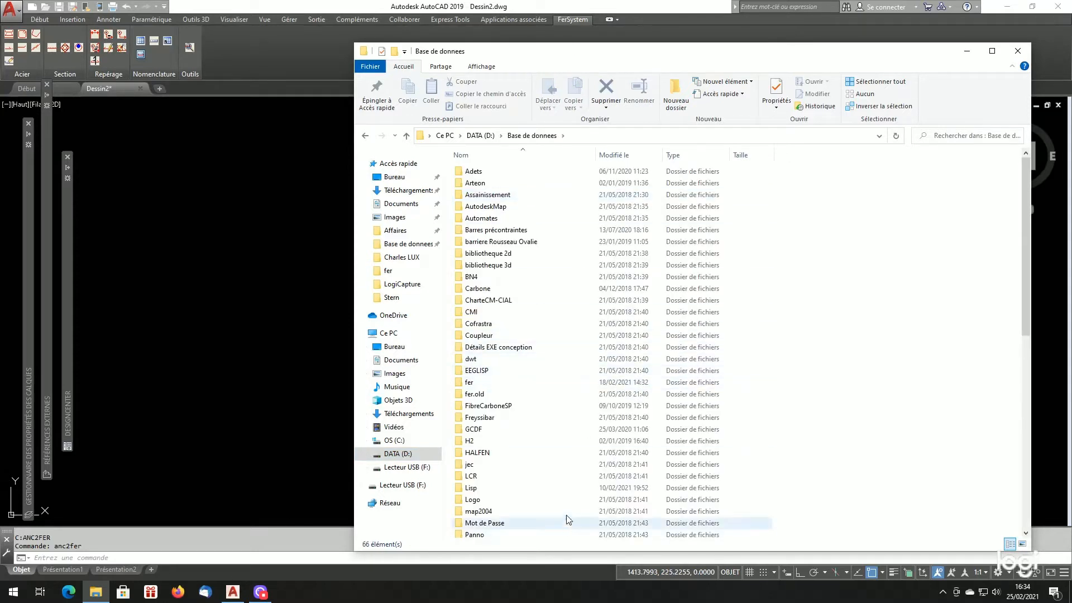
{"action": "scroll", "coordinate": [579, 380], "scroll_direction": "down", "scroll_amount": 2}
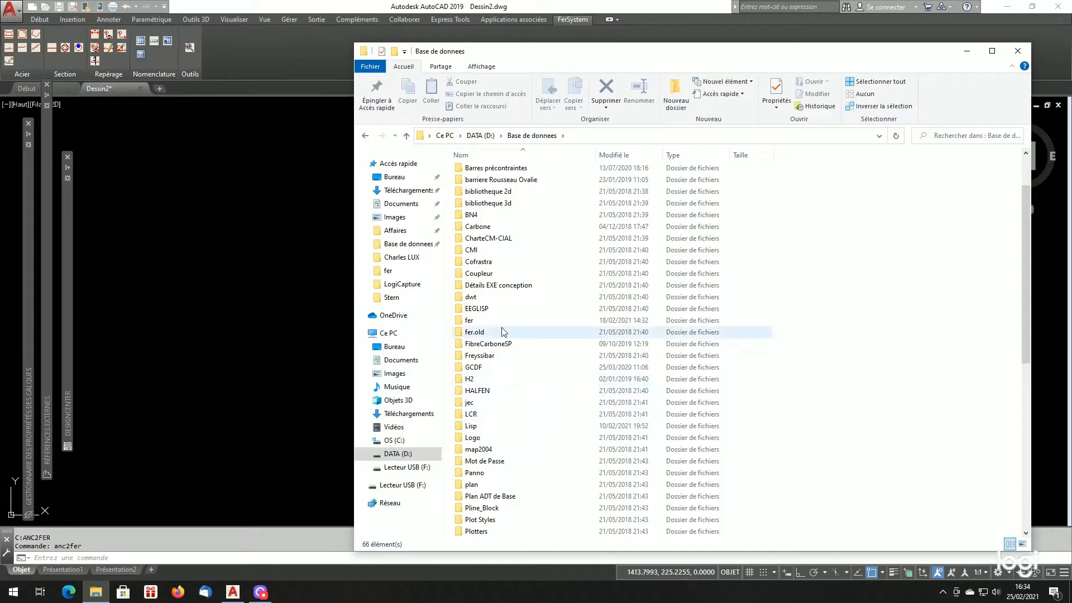
{"action": "double_click", "coordinate": [484, 322]}
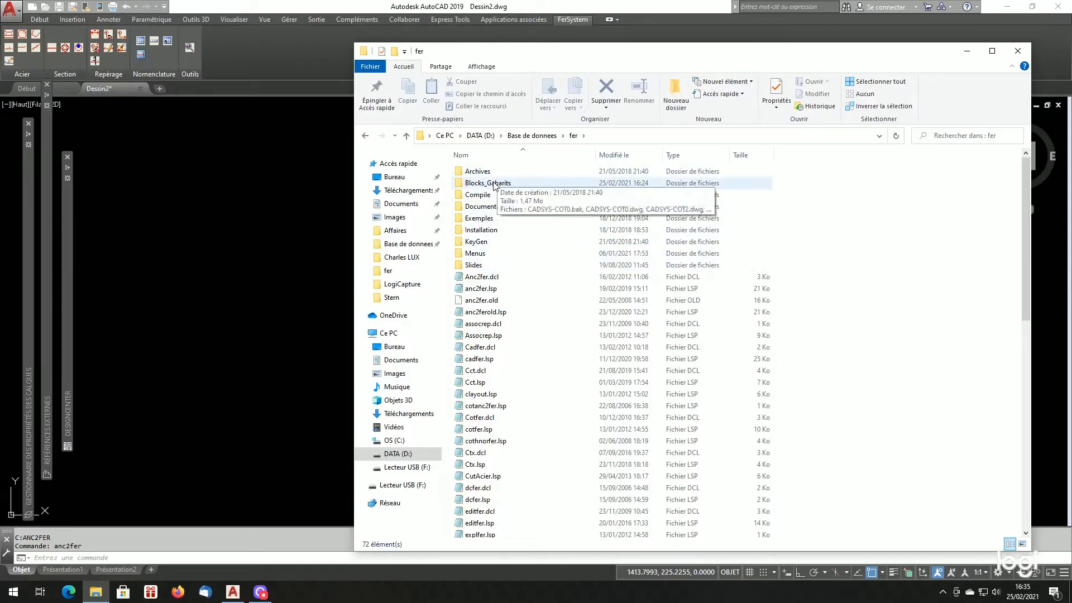
{"action": "double_click", "coordinate": [527, 183]}
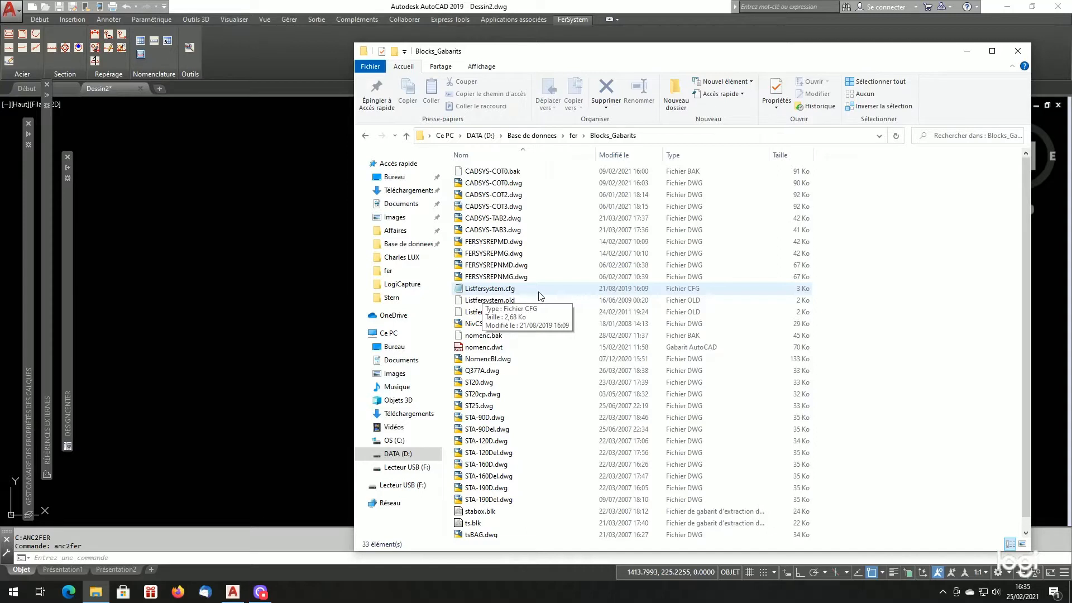
{"action": "right_click", "coordinate": [492, 291]}
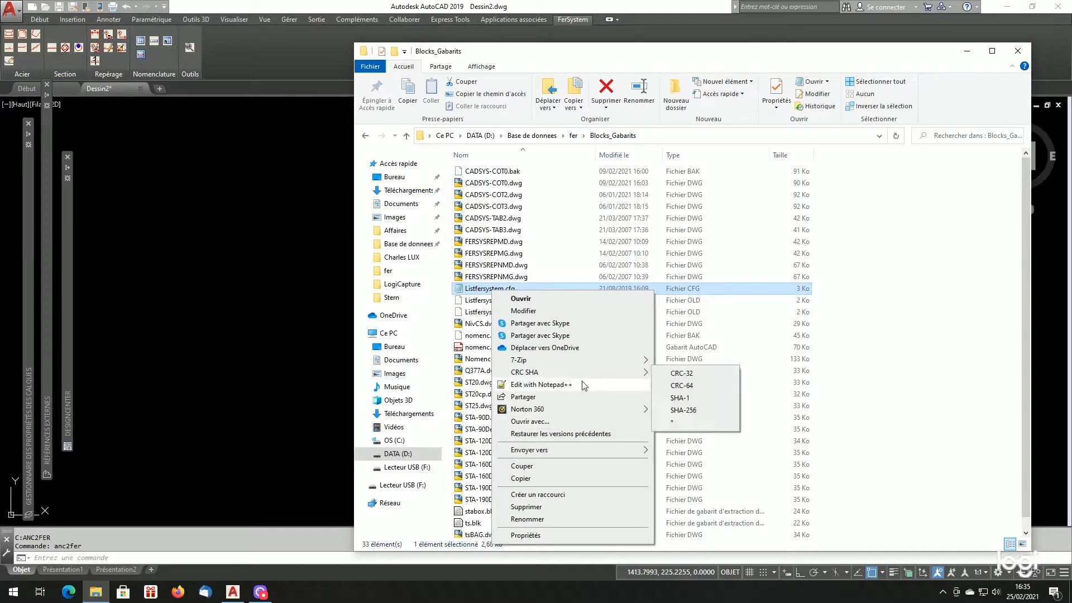
{"action": "left_click", "coordinate": [462, 290]}
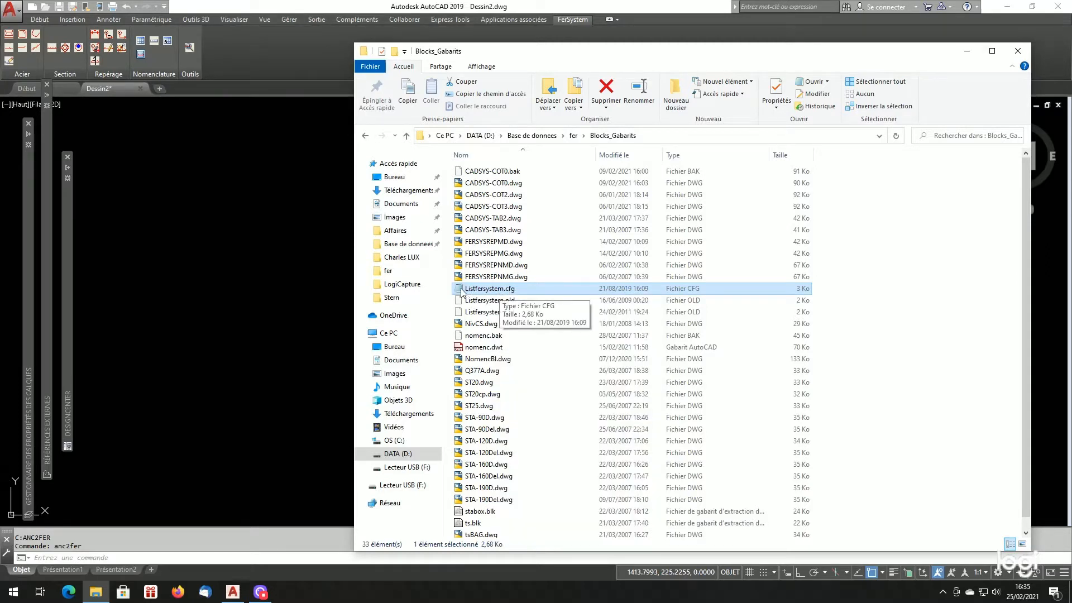
{"action": "double_click", "coordinate": [462, 290]}
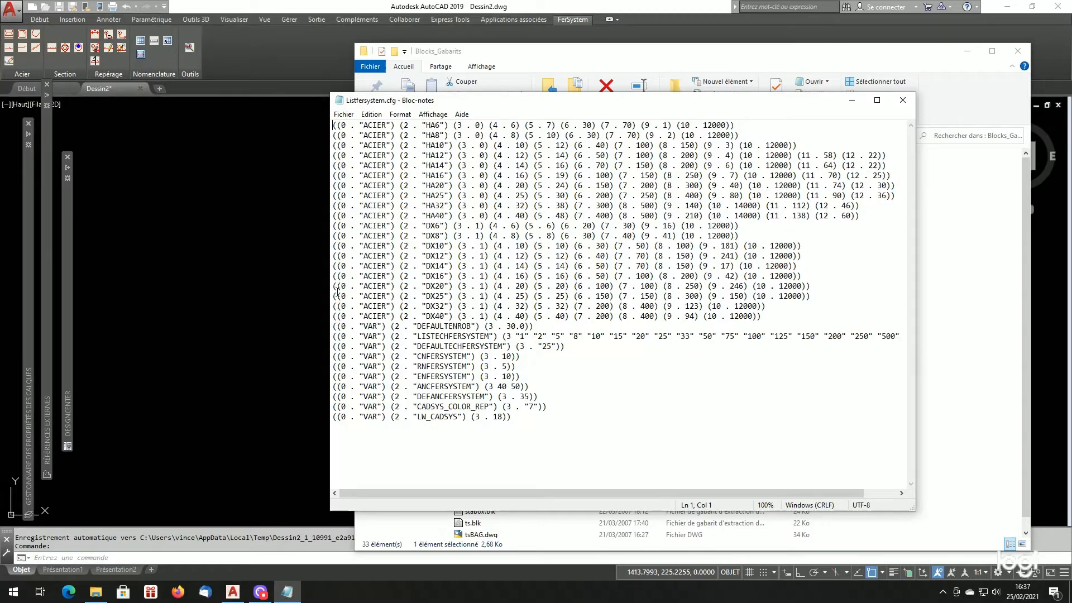
- Switch to AutoCAD and compare the standard bar generator's steel list with the ACIER entries in Listfersystem.cfg, then close the generator
{"action": "left_click", "coordinate": [269, 260]}
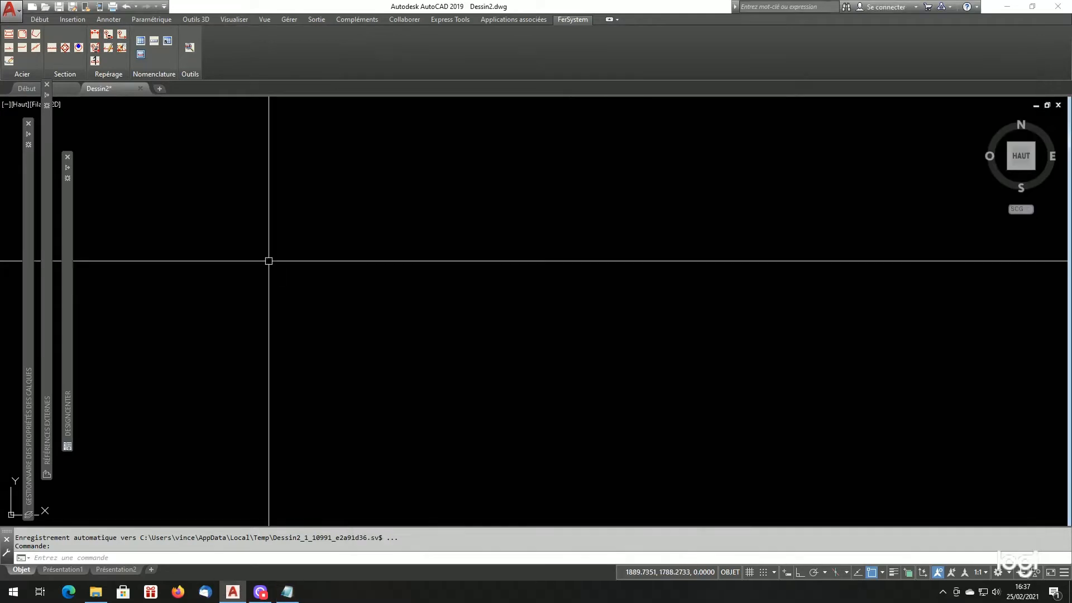
{"action": "left_click", "coordinate": [9, 34]}
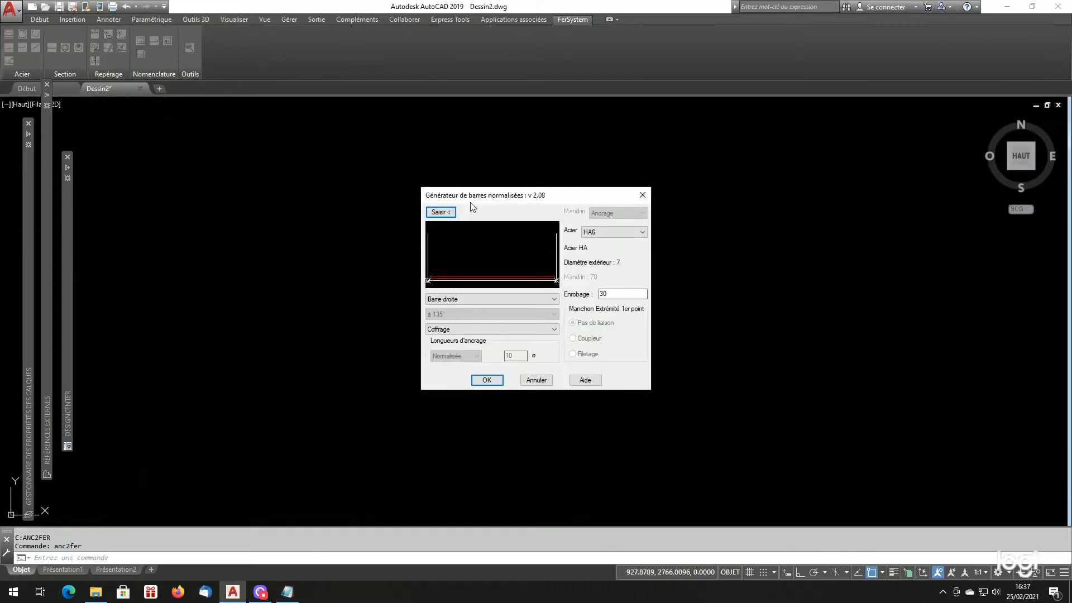
{"action": "left_click", "coordinate": [602, 233]}
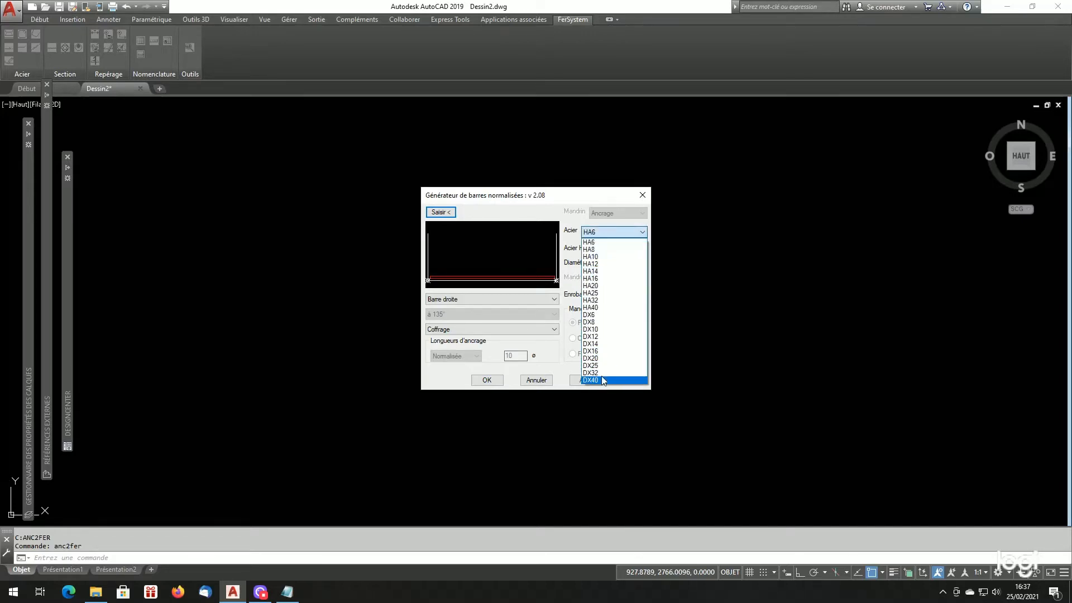
{"action": "left_click", "coordinate": [288, 590]}
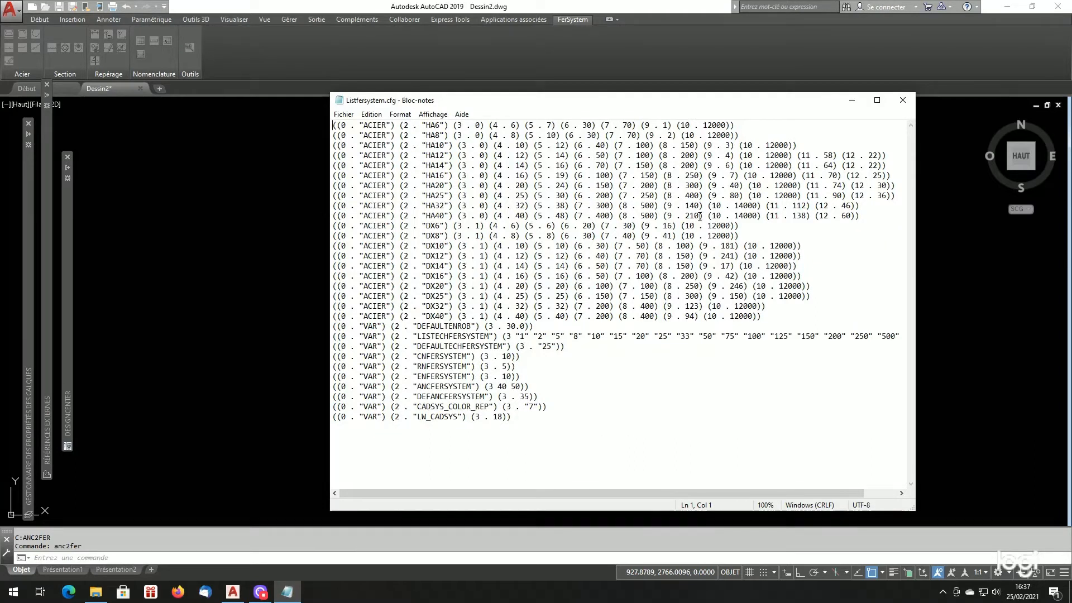
{"action": "left_click", "coordinate": [238, 370]}
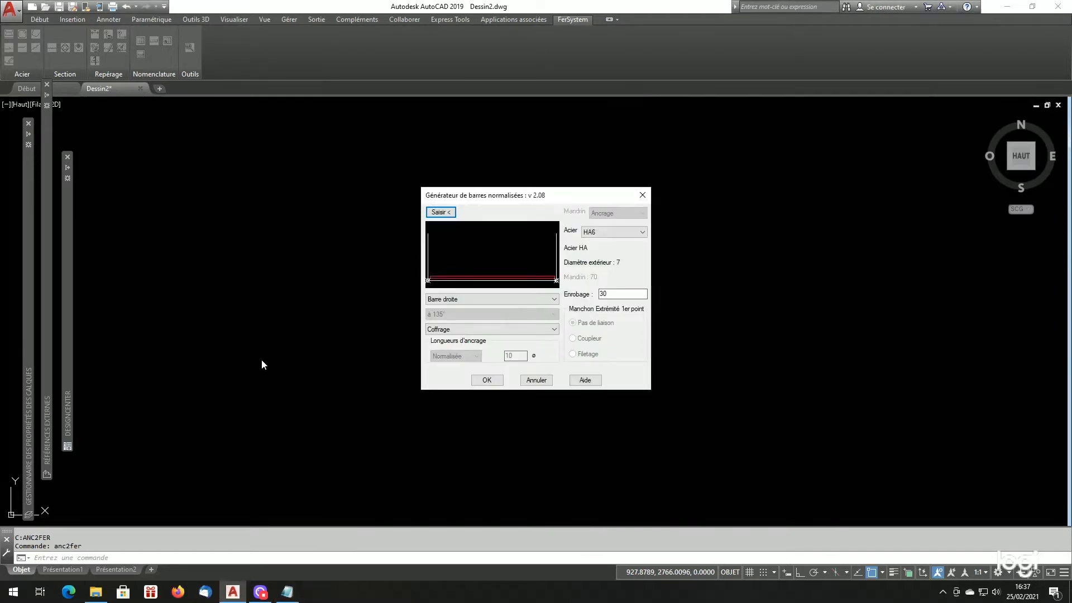
{"action": "left_click", "coordinate": [607, 231]}
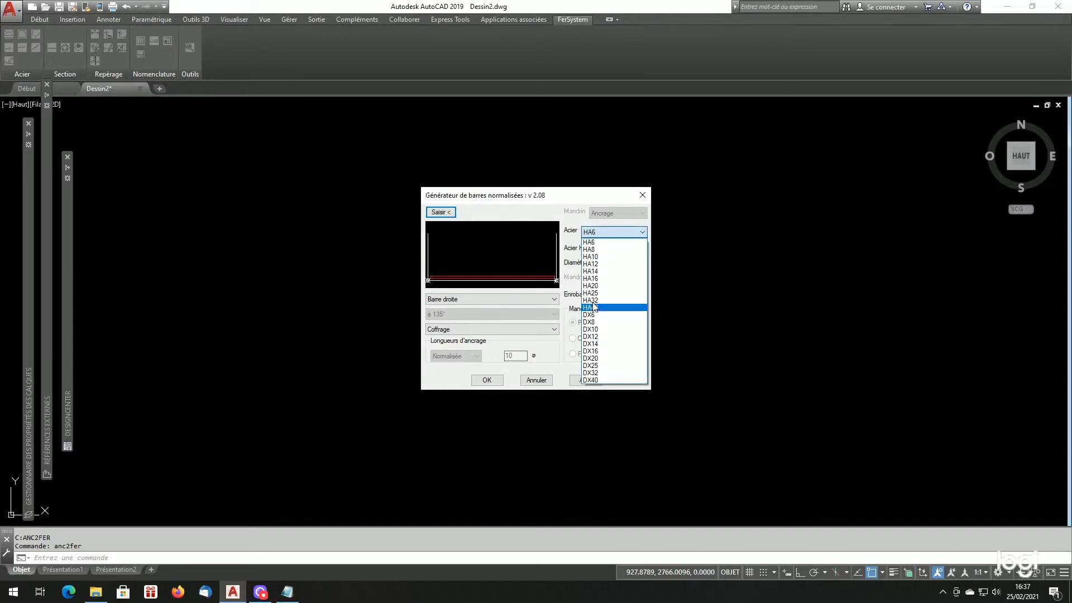
{"action": "left_click", "coordinate": [369, 317]}
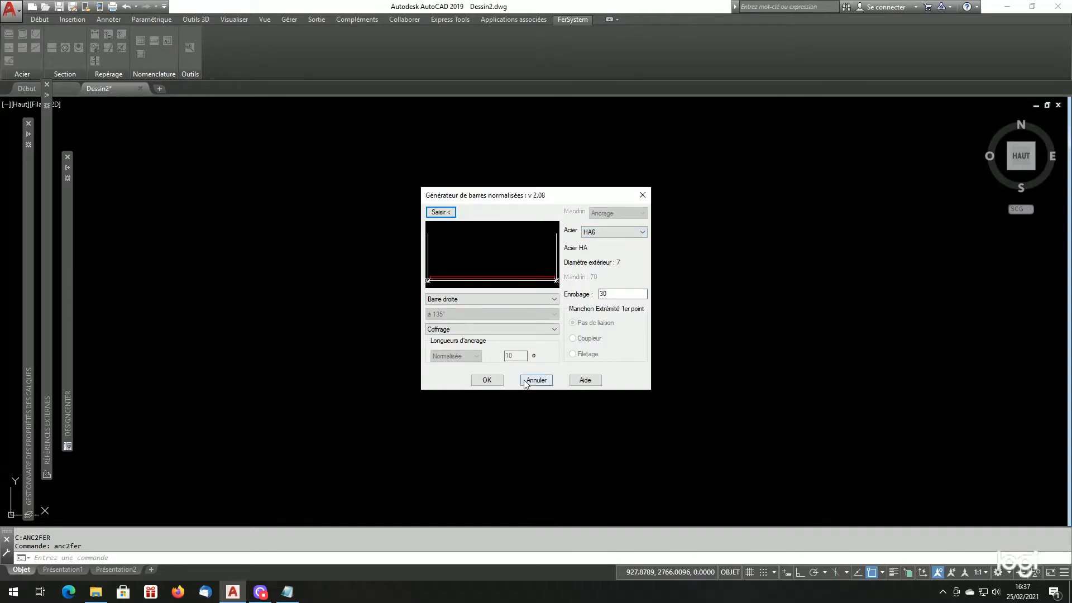
{"action": "left_click", "coordinate": [492, 378]}
- Switch to Listfersystem.cfg in Notepad and examine the coded fields of the HA6 entry and the code 5 value of HA14
{"action": "left_click", "coordinate": [291, 595]}
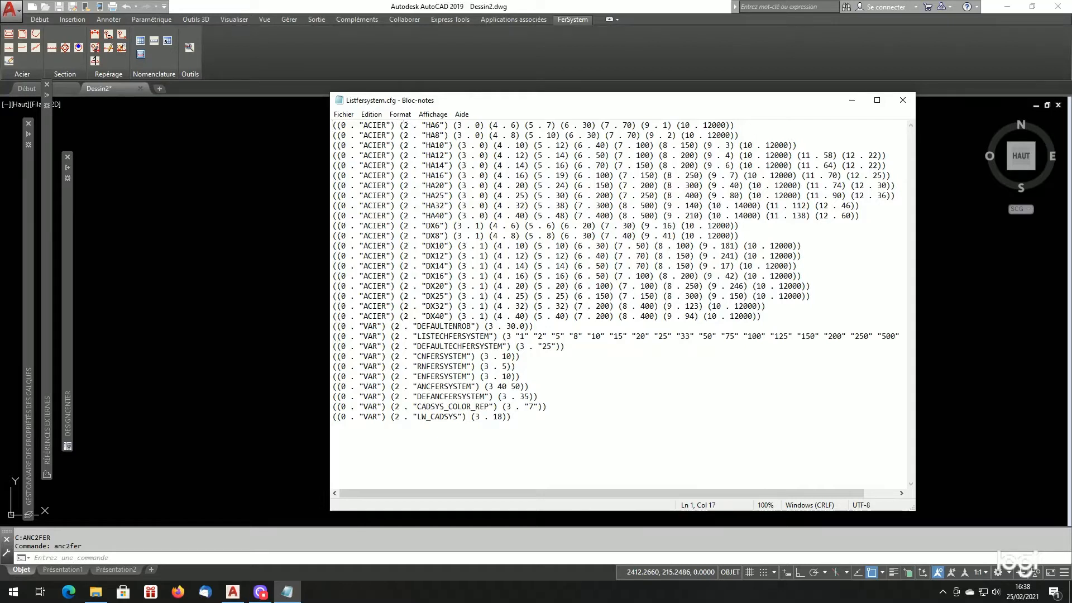
{"action": "left_click_drag", "start_coordinate": [403, 127], "coordinate": [417, 127]}
{"action": "left_click_drag", "start_coordinate": [426, 125], "coordinate": [441, 126]}
{"action": "left_click_drag", "start_coordinate": [454, 125], "coordinate": [484, 125]}
{"action": "left_click", "coordinate": [491, 126]}
{"action": "left_click_drag", "start_coordinate": [435, 125], "coordinate": [440, 125]}
{"action": "left_click_drag", "start_coordinate": [560, 166], "coordinate": [565, 166]}
- Switch to AutoCAD, review the steel types offered in the FerSystem frame generator, and cancel it
{"action": "left_click", "coordinate": [299, 270]}
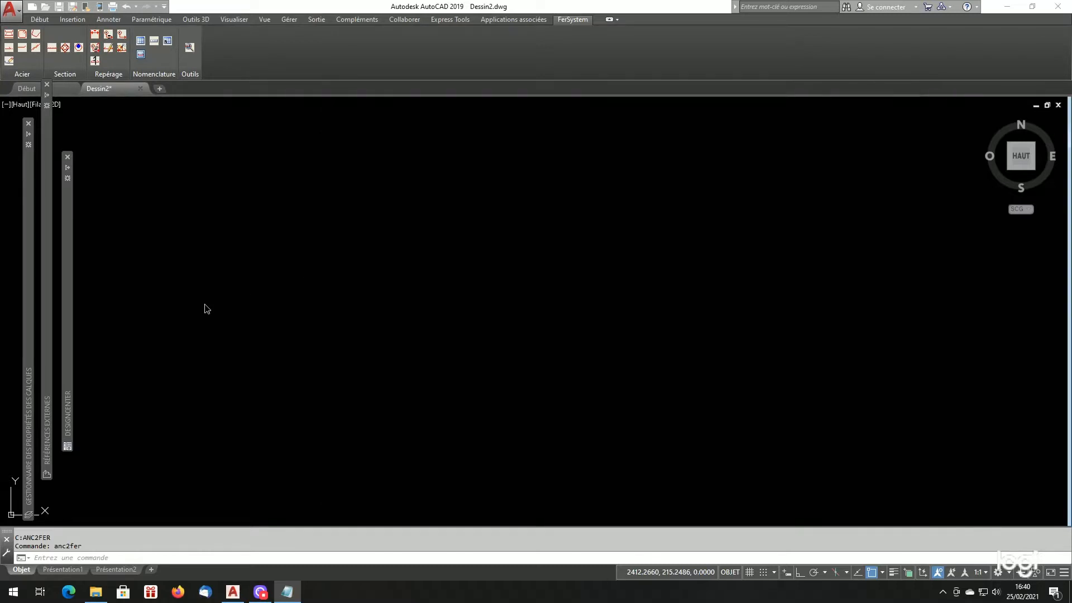
{"action": "left_click", "coordinate": [22, 35]}
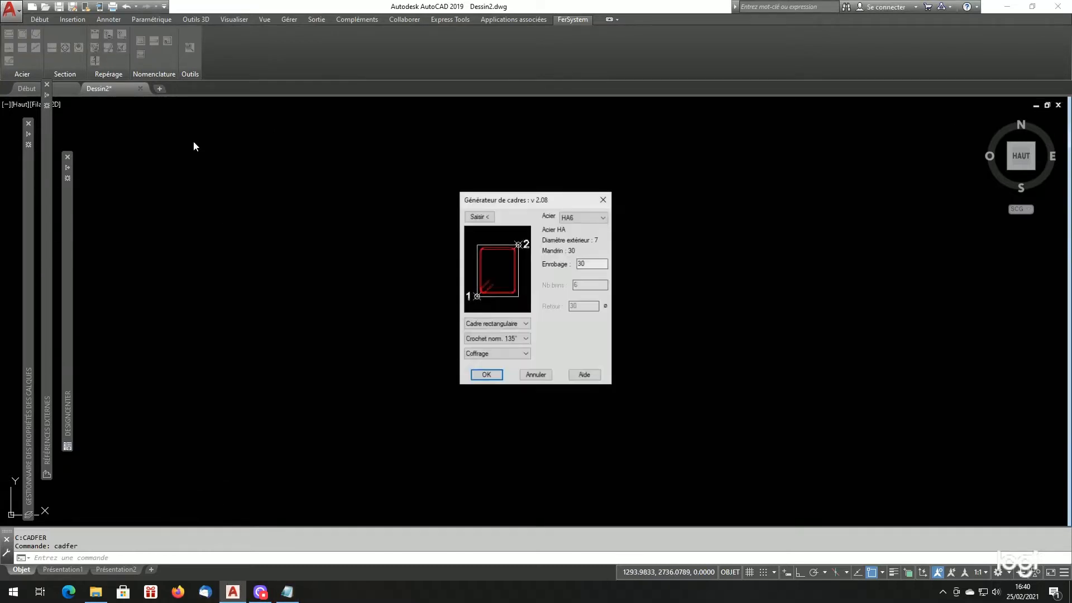
{"action": "left_click", "coordinate": [584, 219]}
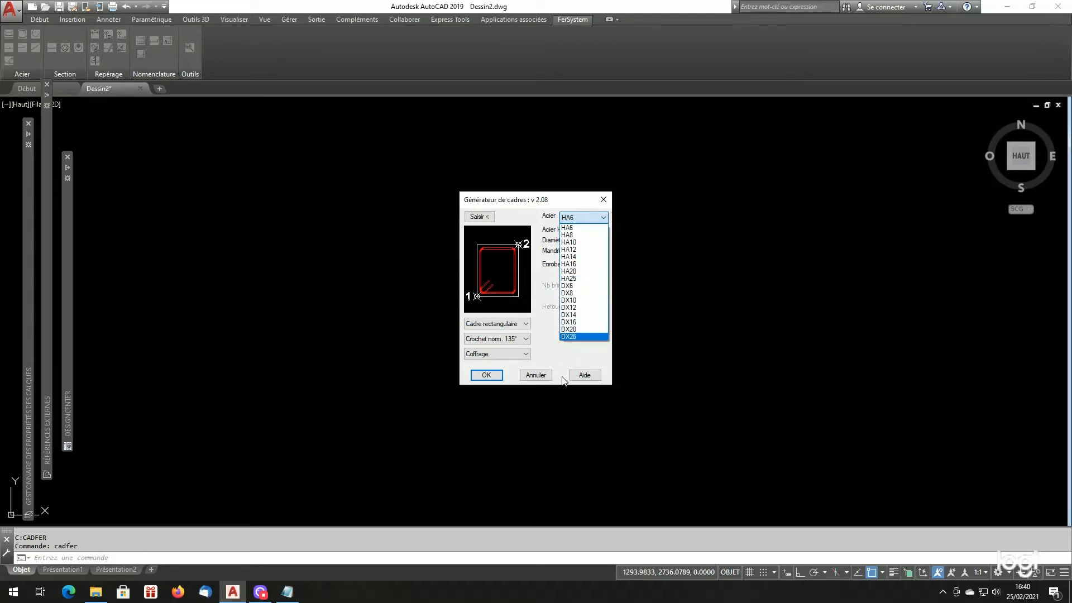
{"action": "left_click", "coordinate": [538, 381]}
{"action": "left_click", "coordinate": [537, 375]}
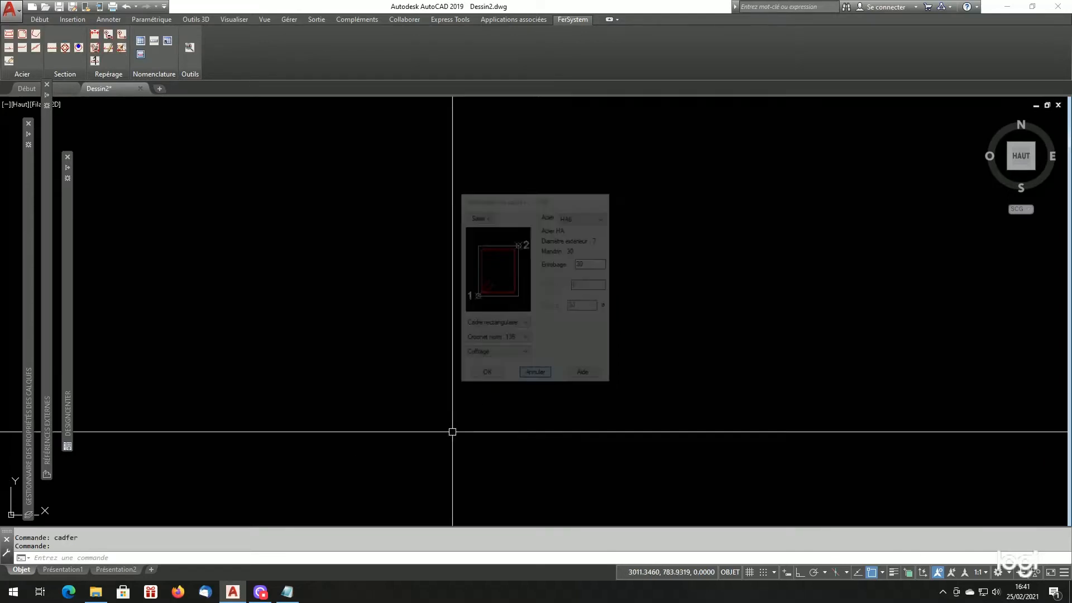
- In Listfersystem.cfg, highlight the HA25 definition from code 2 through code 9, then return to the AutoCAD drawing
{"action": "left_click", "coordinate": [286, 593]}
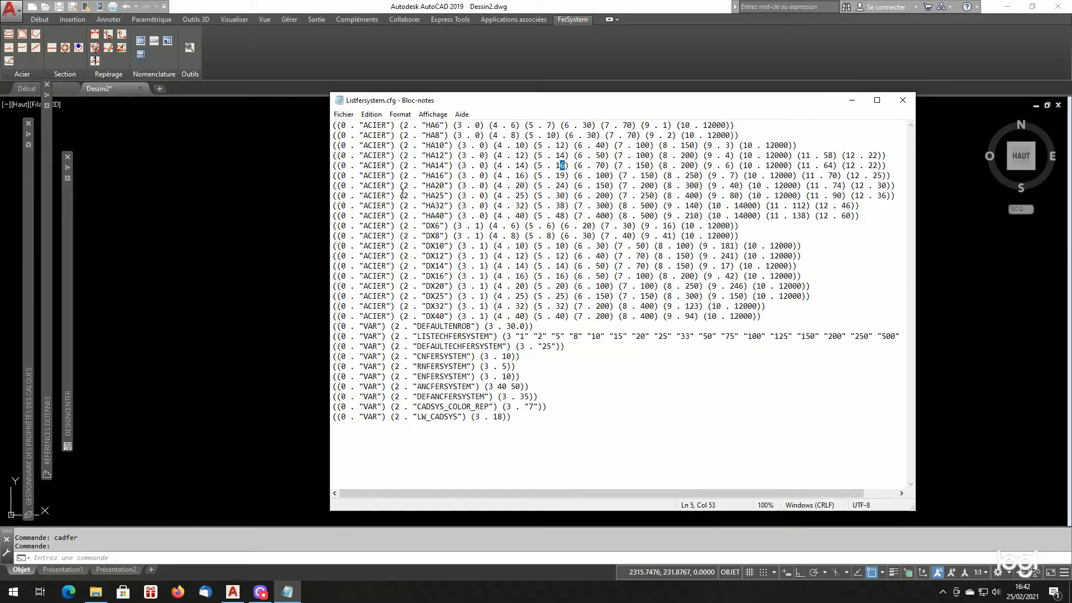
{"action": "left_click_drag", "start_coordinate": [403, 196], "coordinate": [739, 196]}
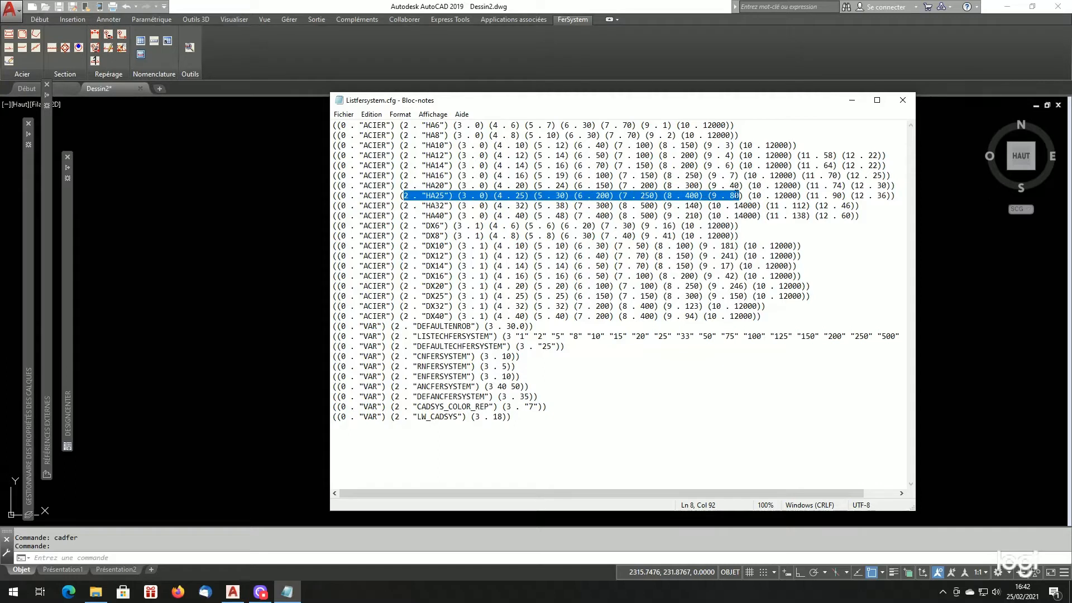
{"action": "left_click", "coordinate": [239, 284]}
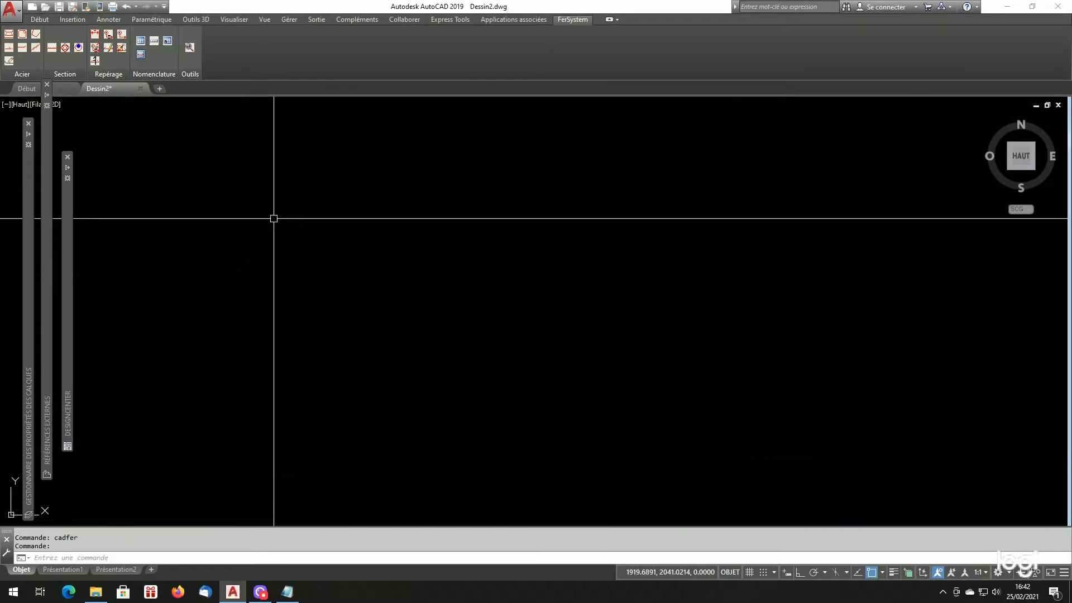
- Generate a straight HA25 bar with 30 cover along a horizontal 1000-long formwork line, with the bar below the line
{"action": "left_click", "coordinate": [8, 34]}
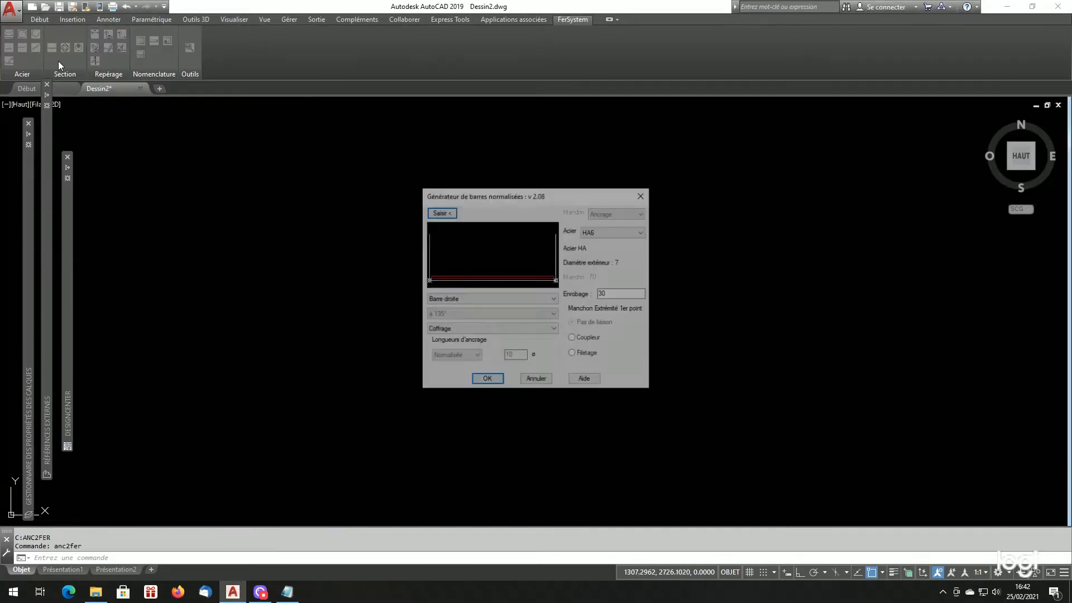
{"action": "left_click", "coordinate": [612, 231]}
{"action": "left_click", "coordinate": [611, 299]}
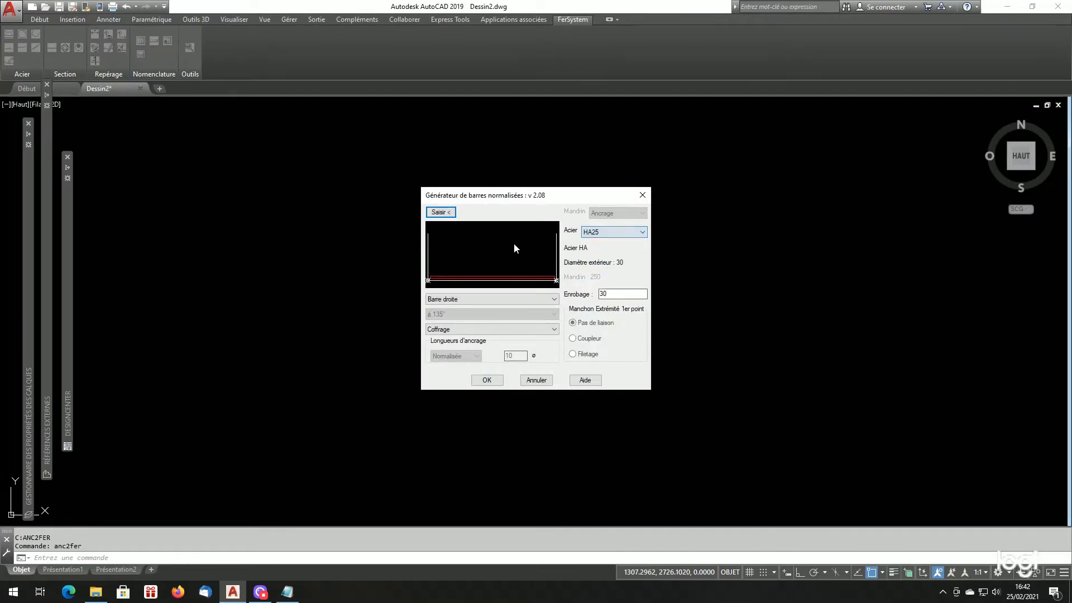
{"action": "left_click", "coordinate": [441, 212]}
{"action": "left_click", "coordinate": [437, 284]}
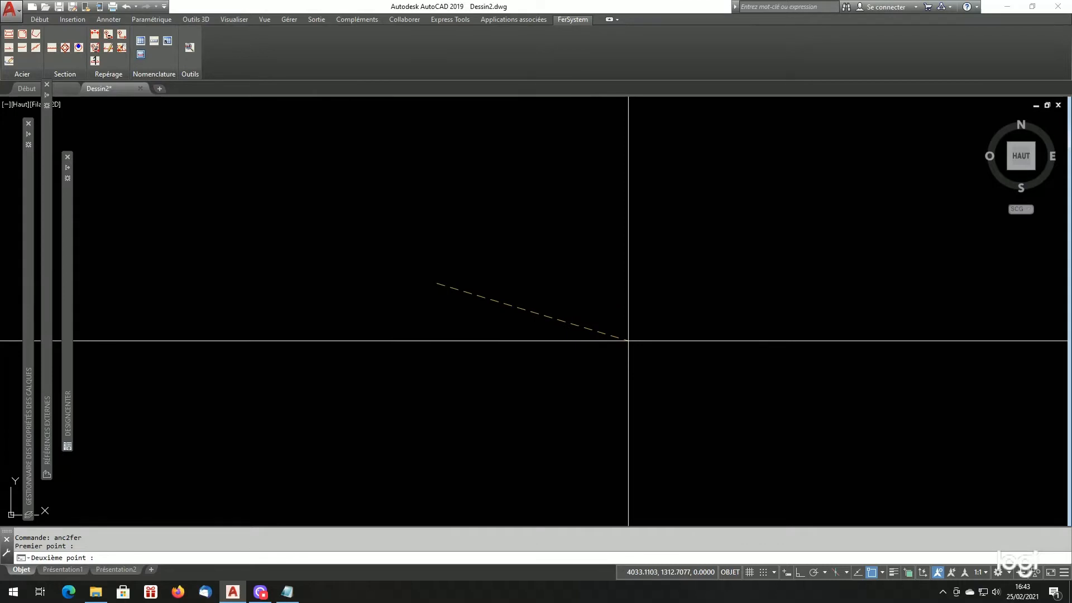
{"action": "key", "text": "F8"}
{"action": "type", "text": "1000"}
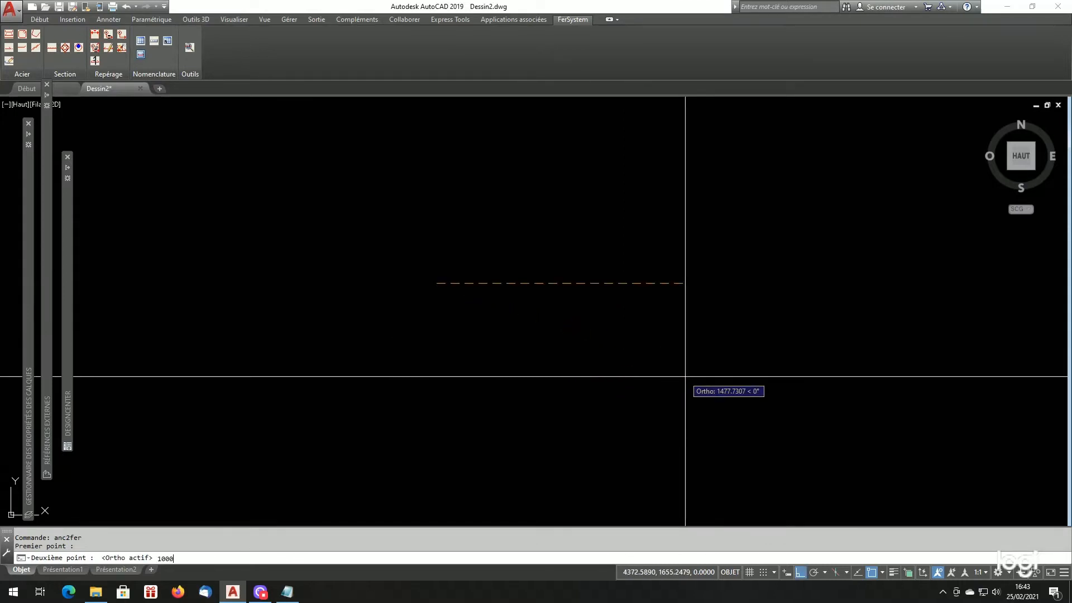
{"action": "key", "text": "Return"}
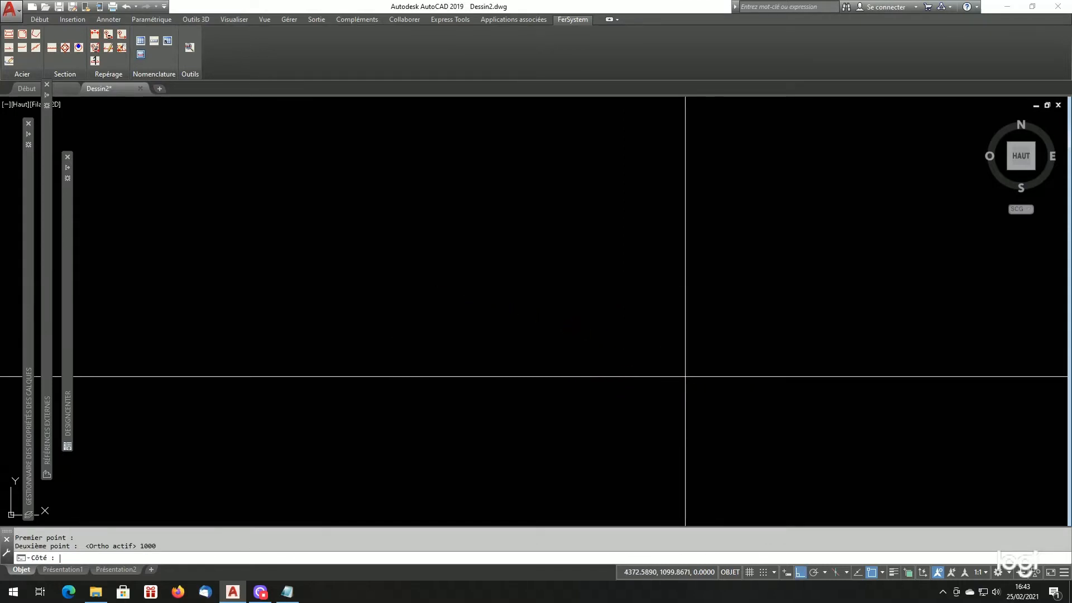
{"action": "left_click", "coordinate": [685, 377]}
{"action": "left_click", "coordinate": [493, 381]}
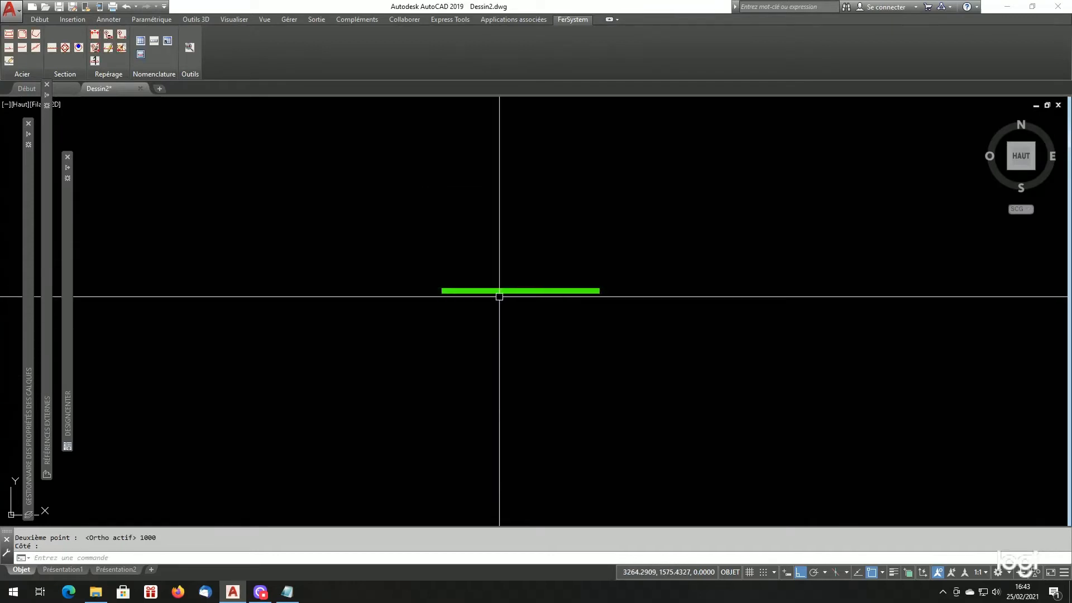
- Select the generated HA25 bar and check which layer it is on
{"action": "scroll", "coordinate": [499, 296], "scroll_direction": "up", "scroll_amount": 4}
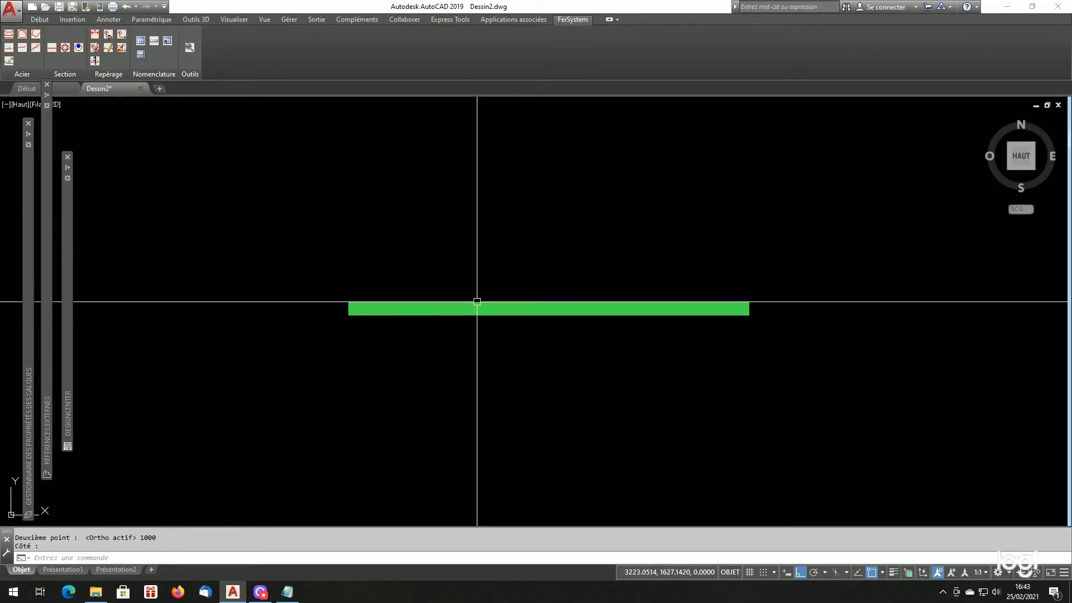
{"action": "left_click", "coordinate": [39, 15]}
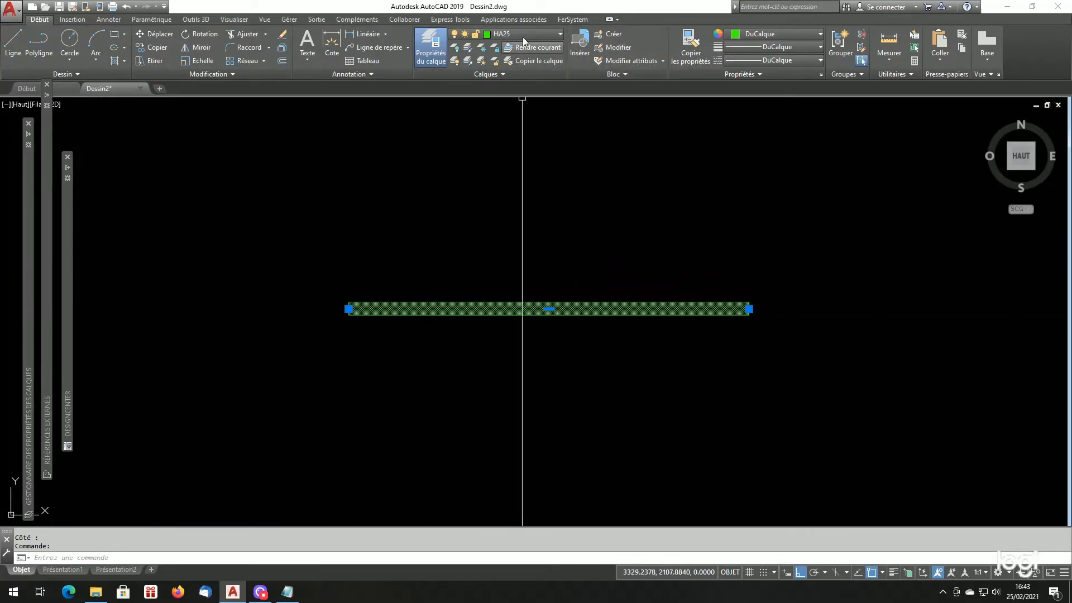
{"action": "mouse_move", "coordinate": [26, 296]}
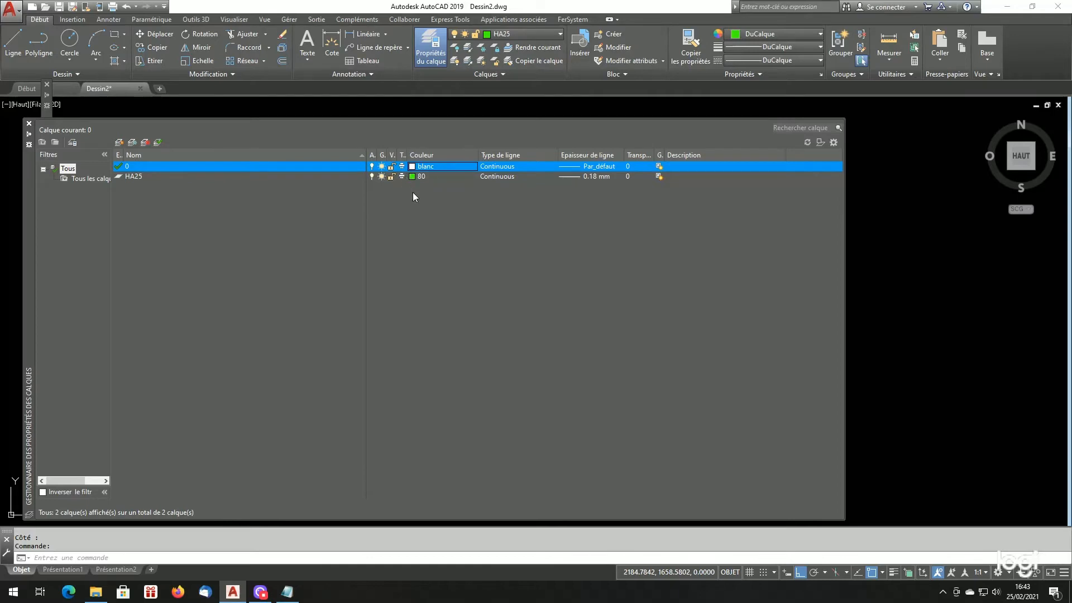
- Switch to Listfersystem.cfg in Notepad and highlight the HA25 entry's code 10 field, then its definition from the steel name through code 10
{"action": "left_click", "coordinate": [287, 591]}
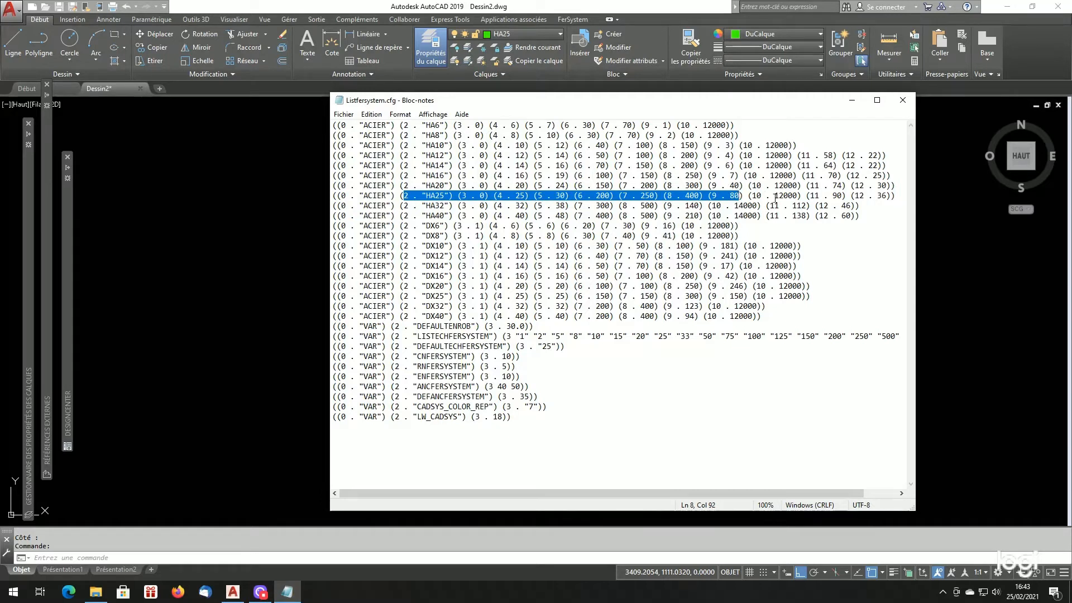
{"action": "left_click", "coordinate": [750, 196]}
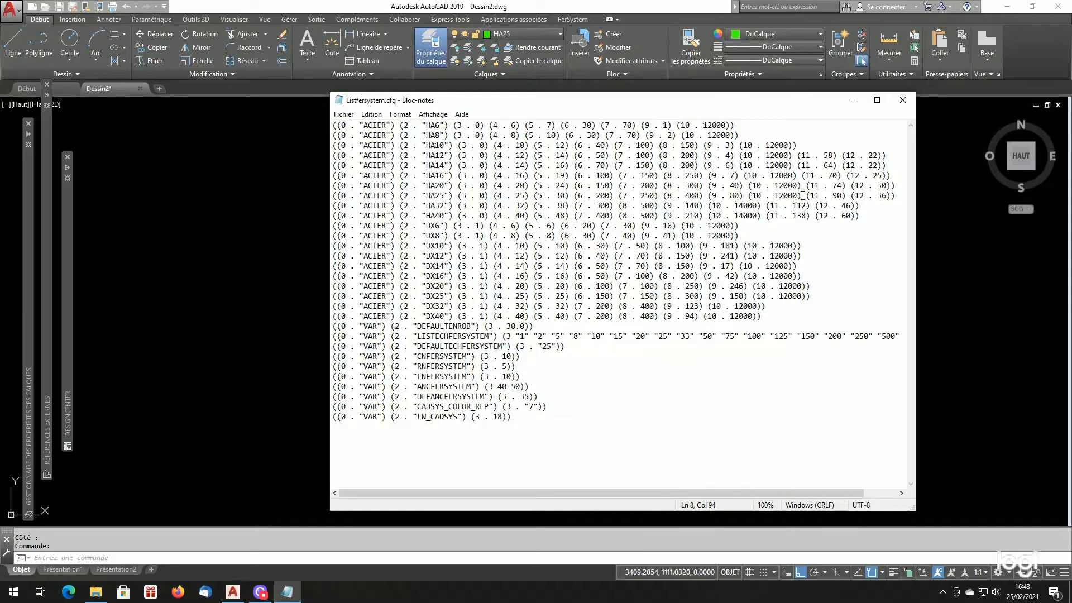
{"action": "left_click_drag", "start_coordinate": [802, 195], "coordinate": [749, 202]}
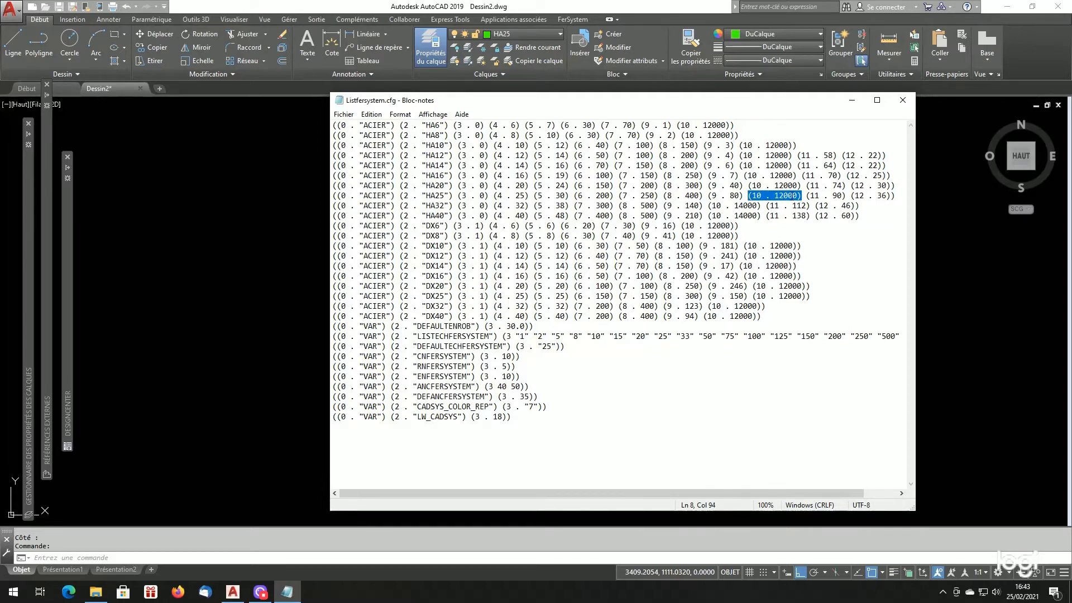
{"action": "left_click_drag", "start_coordinate": [806, 196], "coordinate": [410, 196]}
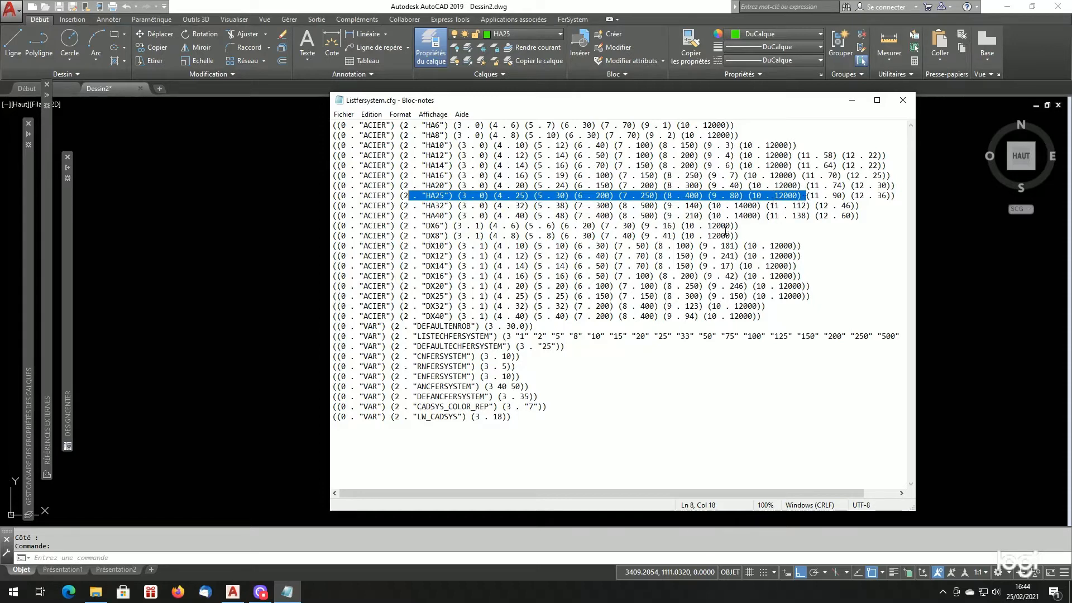
- Highlight the HA32 definition through code 10, compare its code 10 with HA25's, and highlight the code 11 and 12 fields of HA40
{"action": "left_click_drag", "start_coordinate": [423, 207], "coordinate": [766, 206]}
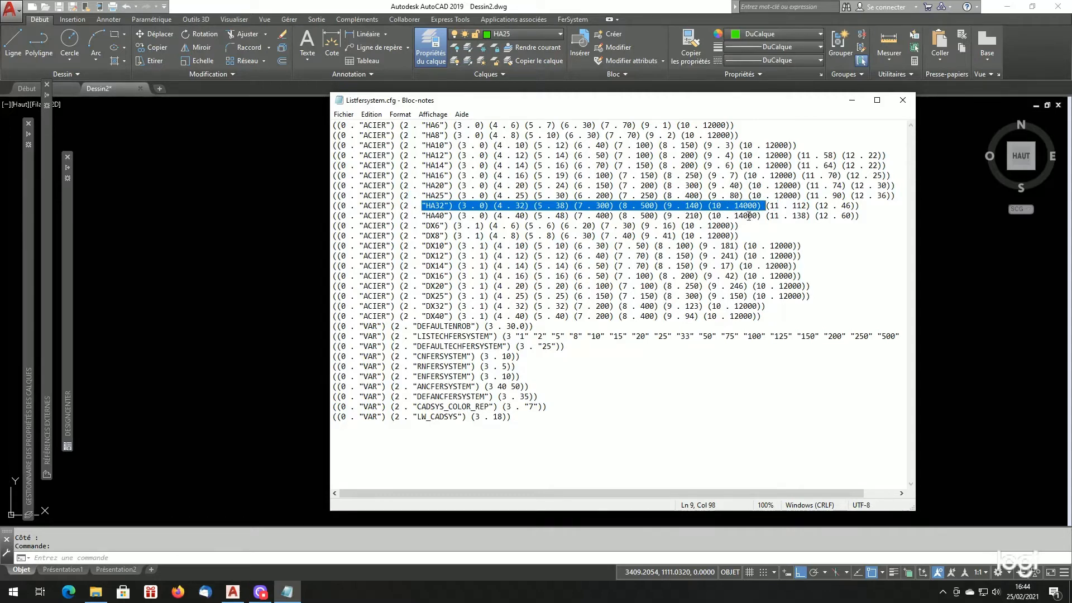
{"action": "left_click", "coordinate": [783, 195]}
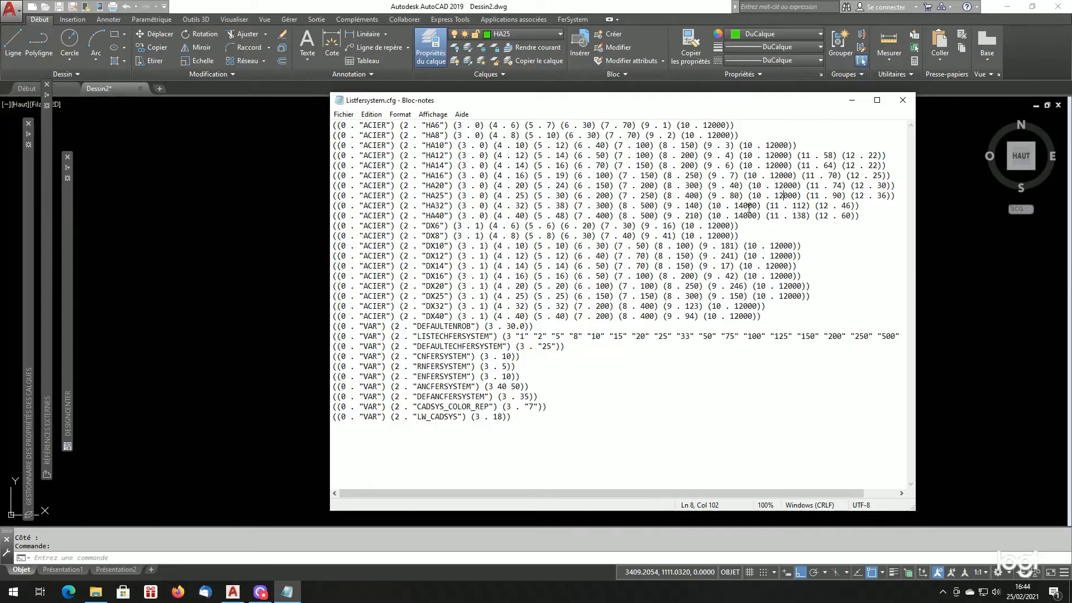
{"action": "left_click_drag", "start_coordinate": [738, 205], "coordinate": [745, 205]}
{"action": "left_click_drag", "start_coordinate": [766, 216], "coordinate": [856, 217]}
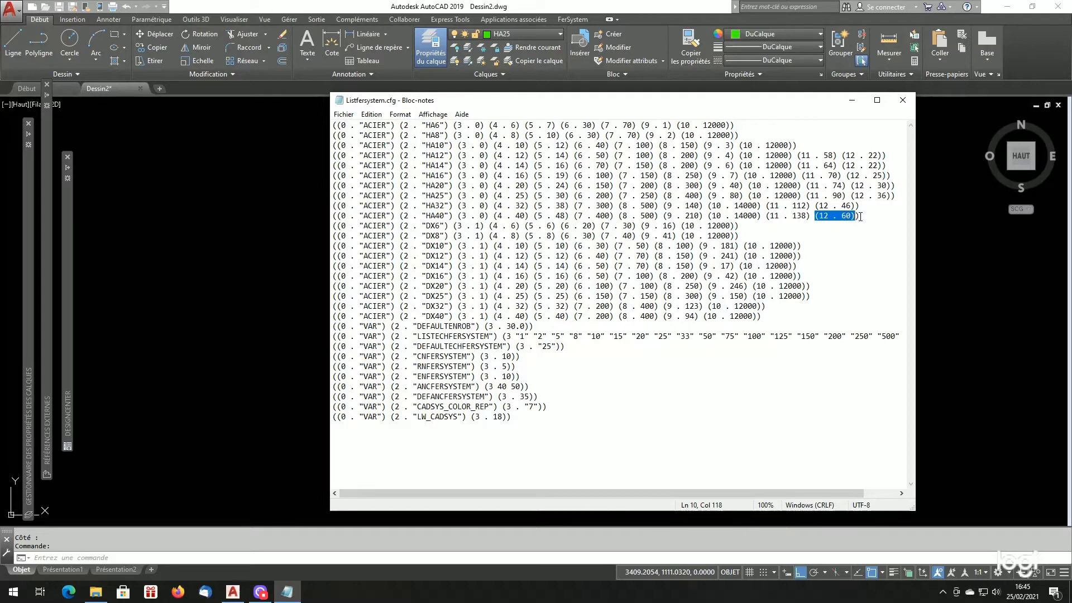
- Return to AutoCAD, deselect the bar, and set up a straight HA40 bar with a Coupleur at the first point and Quadrant/Axe positioning
{"action": "left_click", "coordinate": [208, 274]}
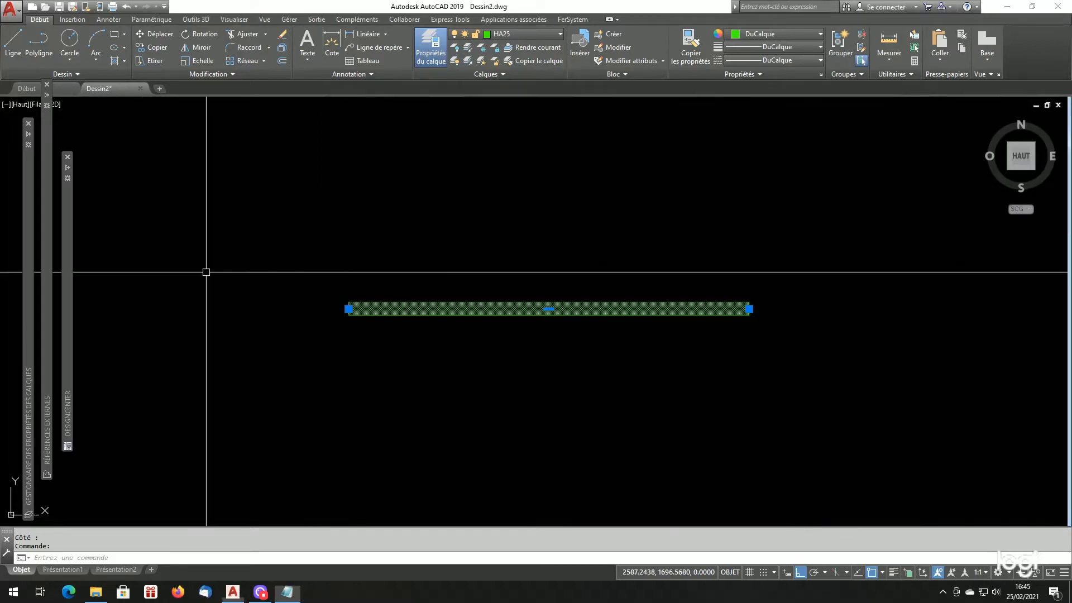
{"action": "key", "text": "Escape"}
{"action": "key", "text": "Escape"}
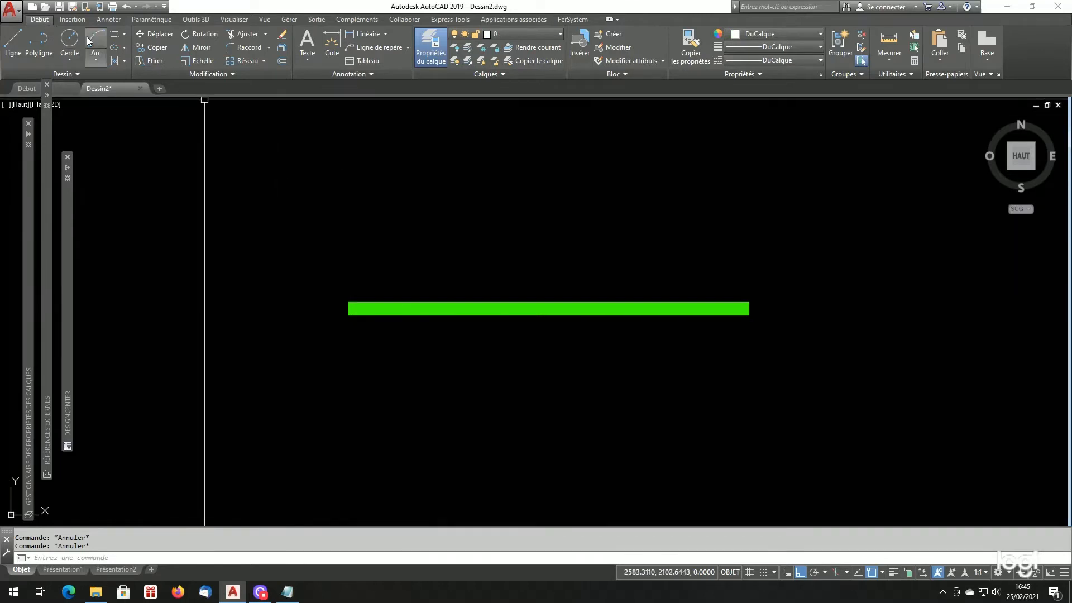
{"action": "left_click", "coordinate": [569, 20]}
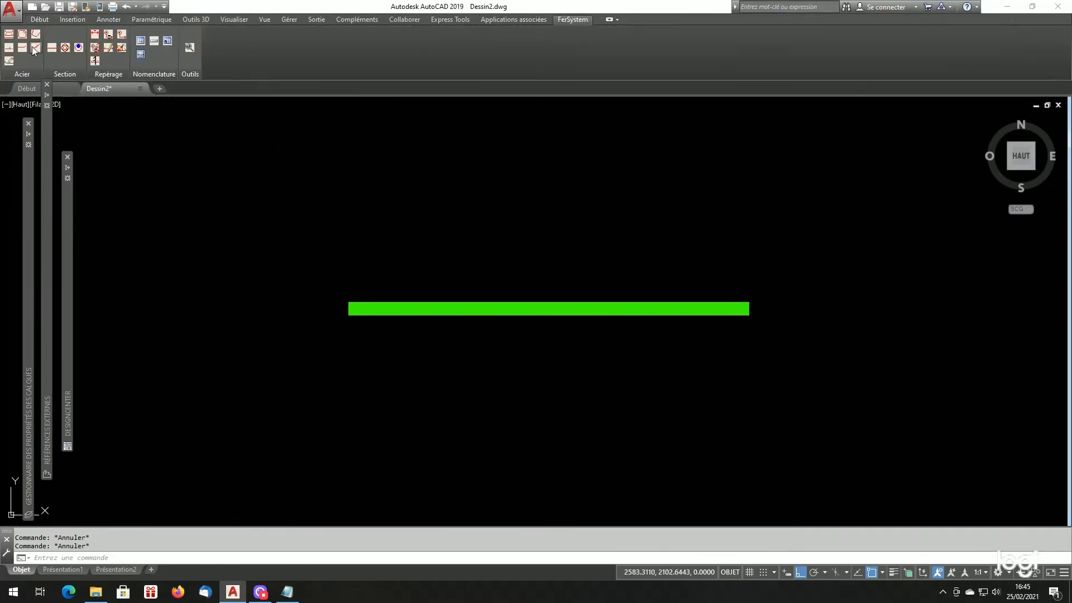
{"action": "left_click", "coordinate": [12, 38]}
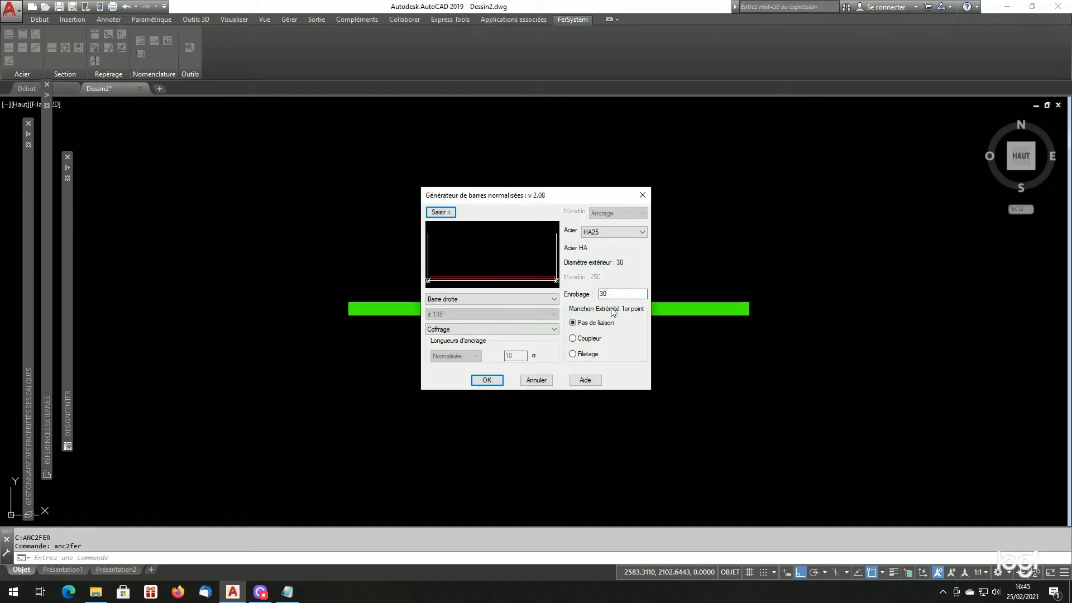
{"action": "left_click", "coordinate": [621, 232]}
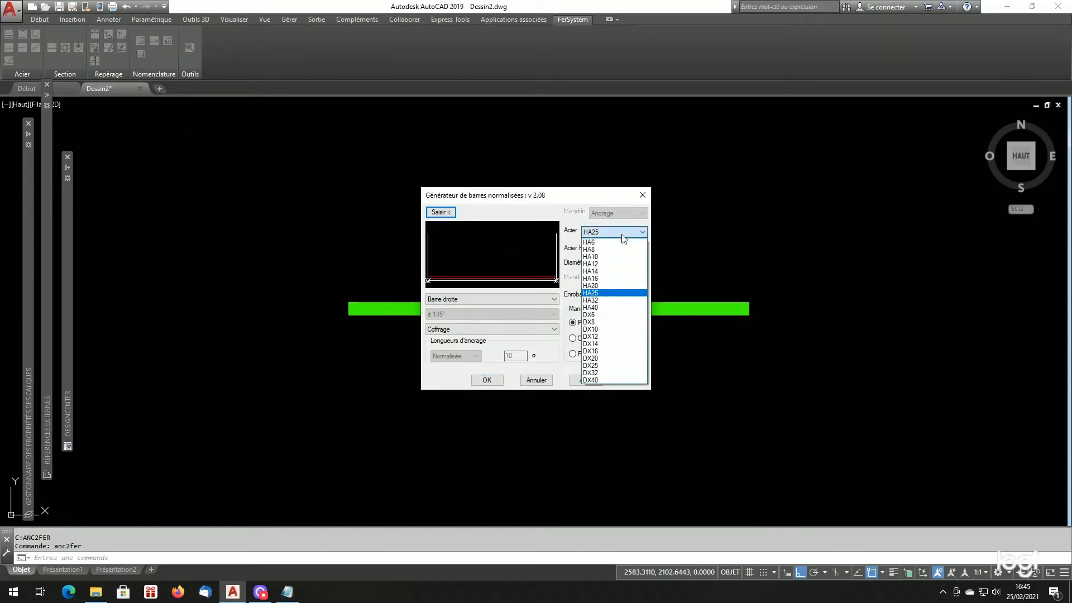
{"action": "left_click", "coordinate": [600, 308]}
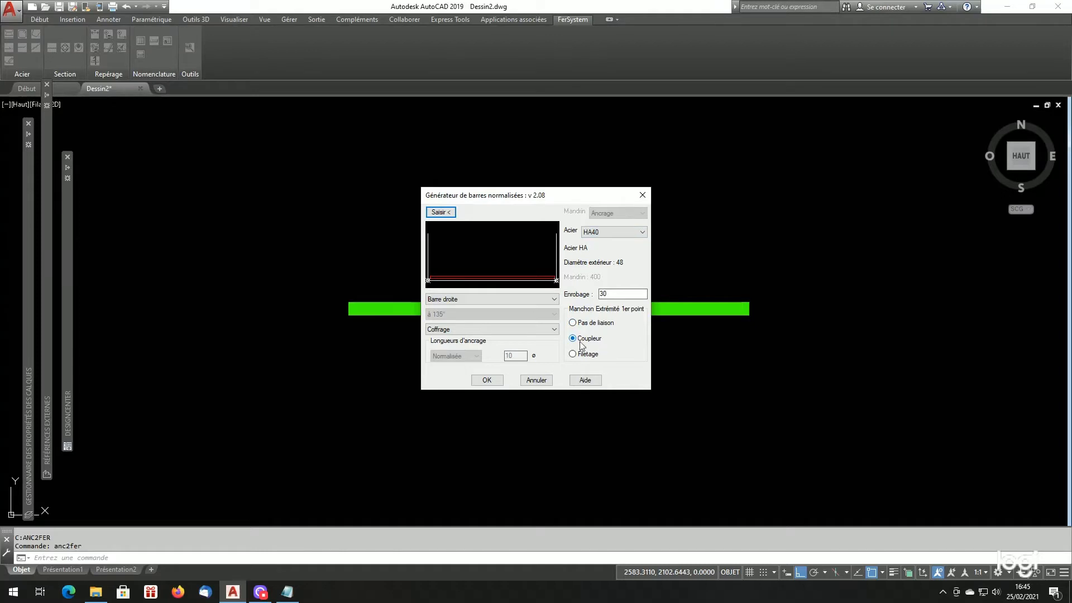
{"action": "left_click", "coordinate": [523, 331]}
{"action": "left_click", "coordinate": [479, 354]}
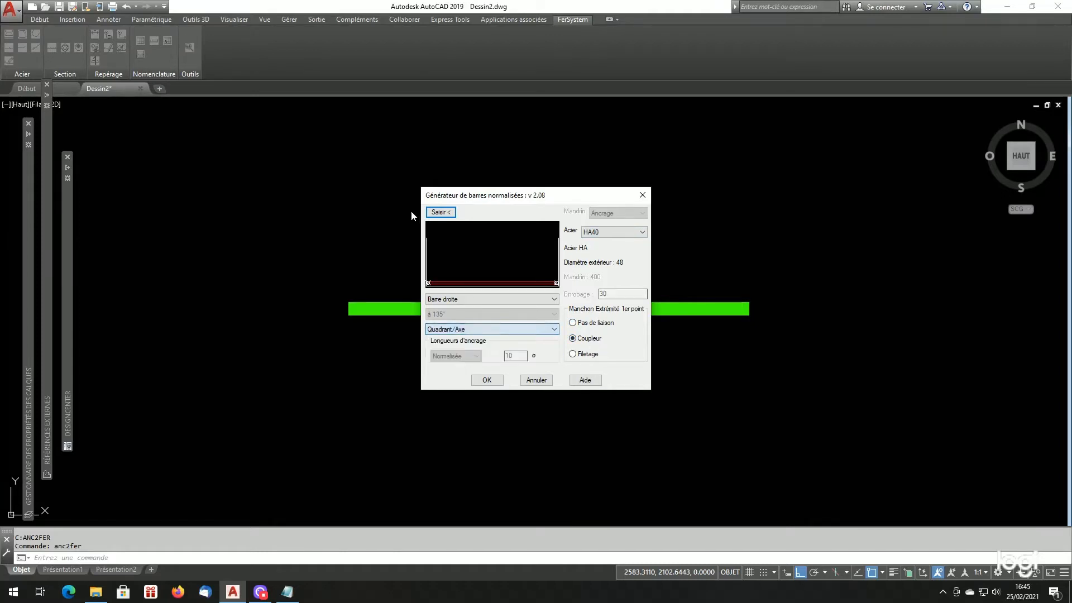
- Generate the HA40 bar along a horizontal axis 1000 long below the green HA25 bar
{"action": "left_click", "coordinate": [441, 212]}
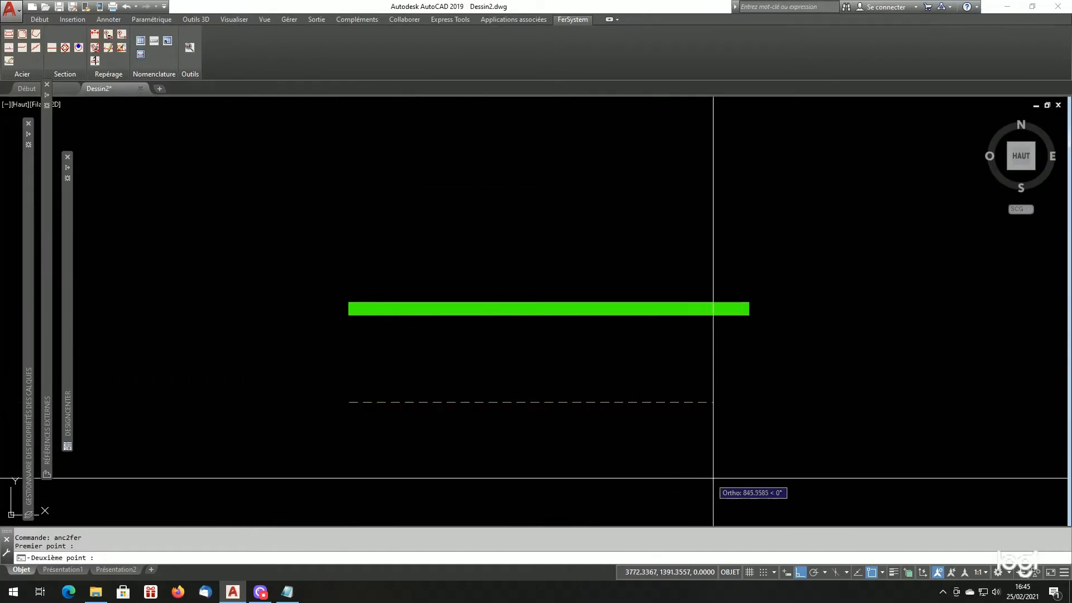
{"action": "type", "text": "1000"}
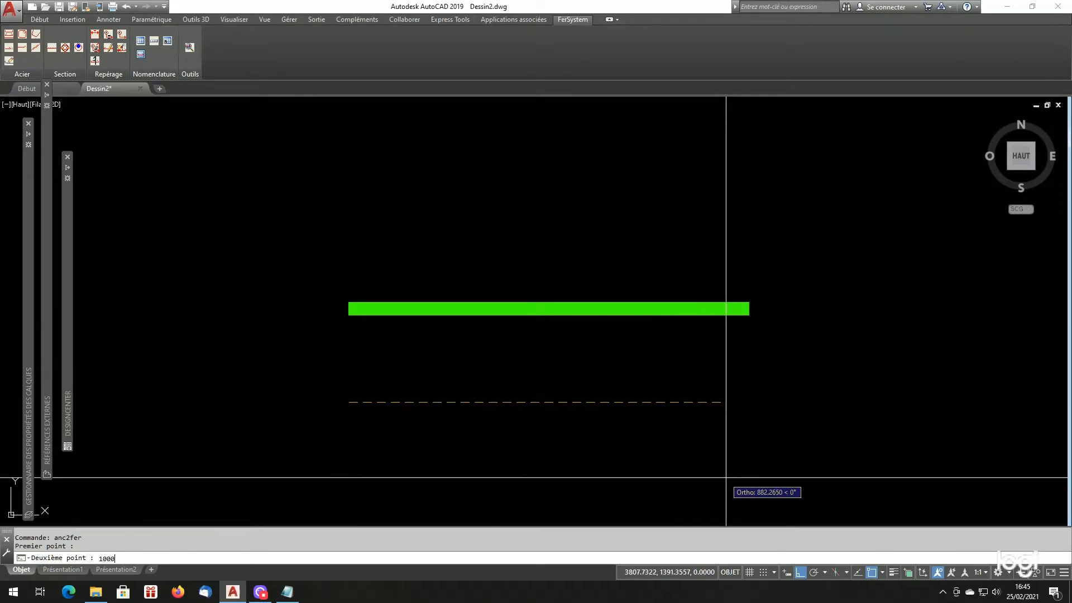
{"action": "key", "text": "Return"}
{"action": "left_click", "coordinate": [487, 380]}
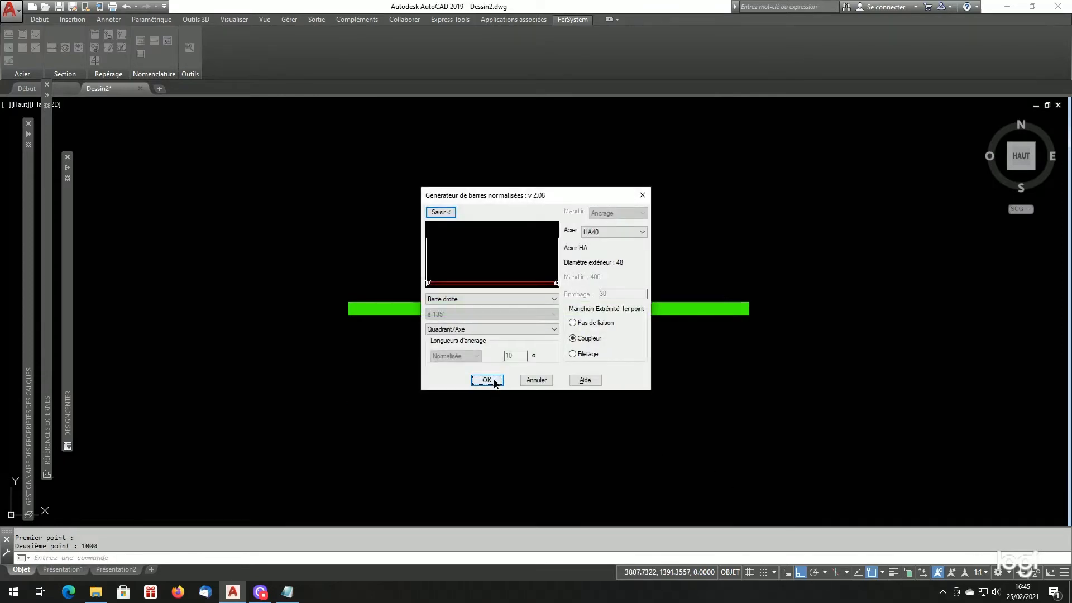
- Measure the length and height of the coupler rectangle at the start of the HA40 bar
{"action": "scroll", "coordinate": [392, 440], "scroll_direction": "up", "scroll_amount": 2}
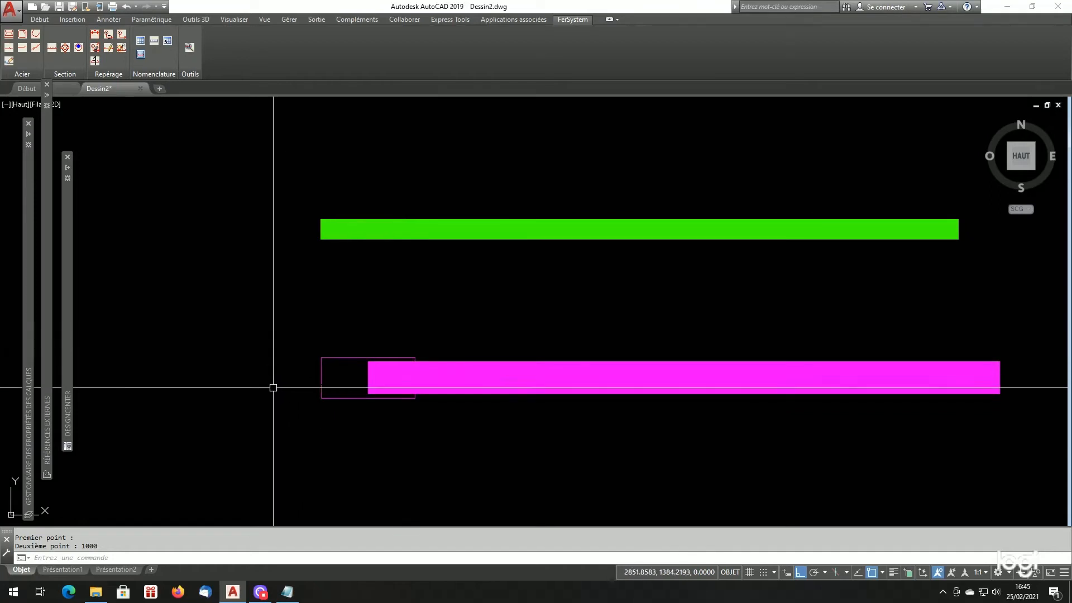
{"action": "scroll", "coordinate": [293, 408], "scroll_direction": "up", "scroll_amount": 2}
{"action": "scroll", "coordinate": [485, 297], "scroll_direction": "up", "scroll_amount": 2}
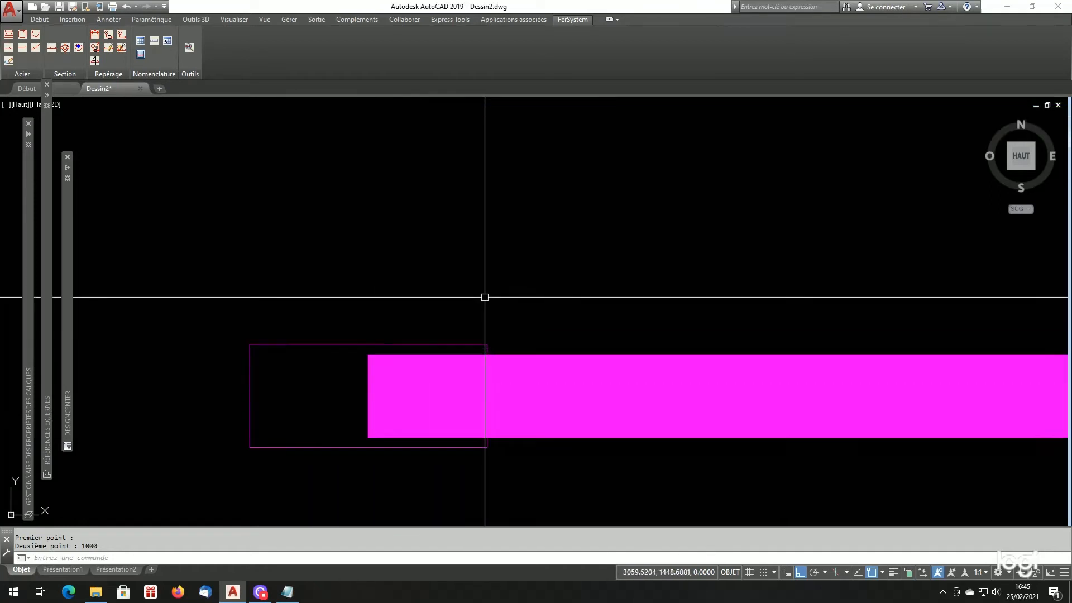
{"action": "scroll", "coordinate": [464, 323], "scroll_direction": "down", "scroll_amount": 2}
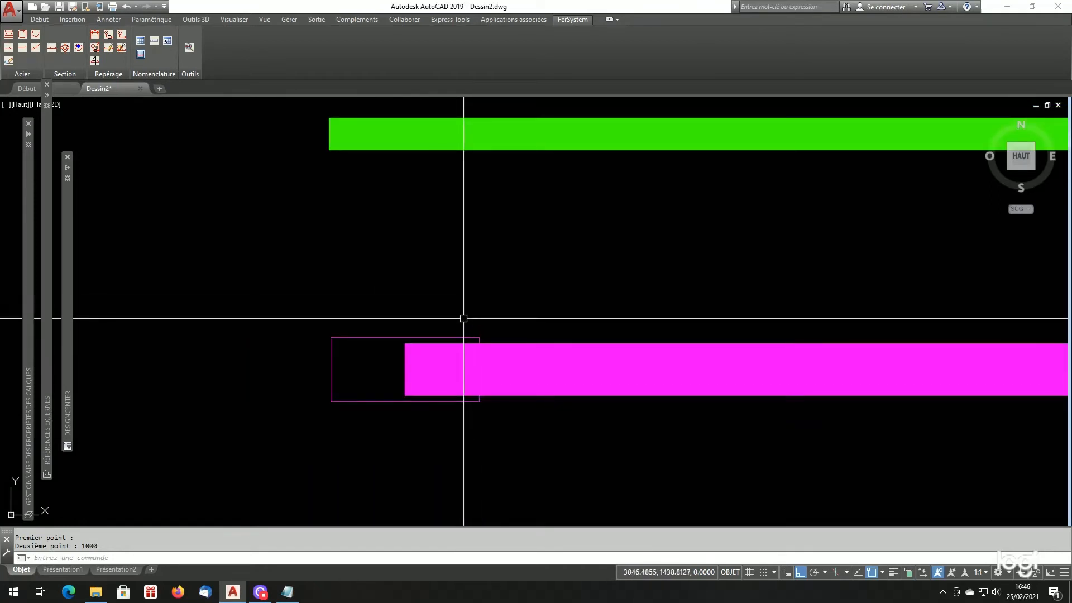
{"action": "type", "text": "di"}
{"action": "key", "text": "Return"}
{"action": "left_click", "coordinate": [400, 338]}
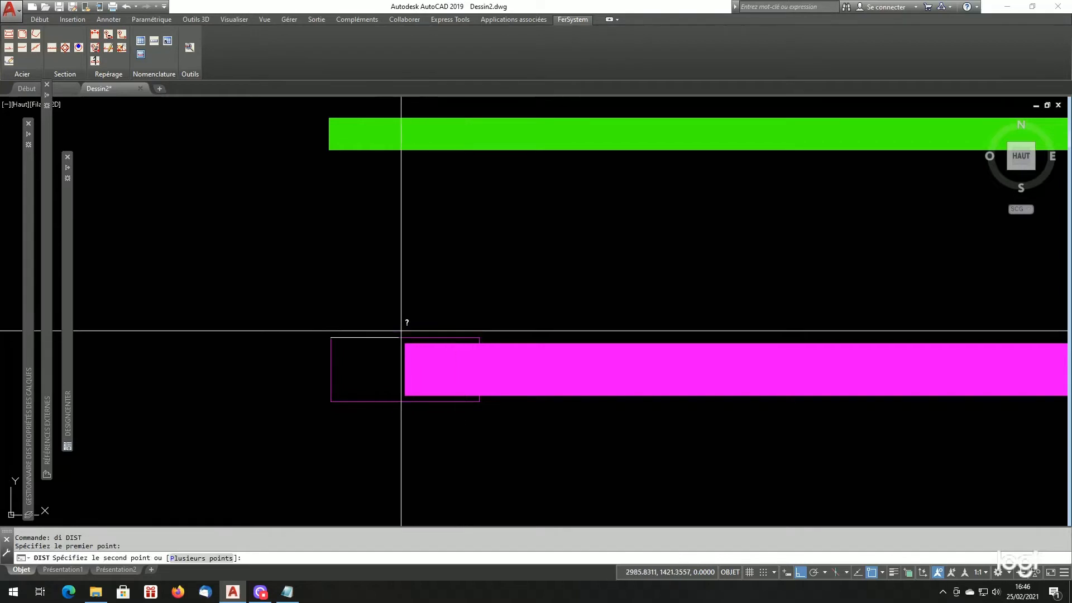
{"action": "left_click", "coordinate": [443, 337]}
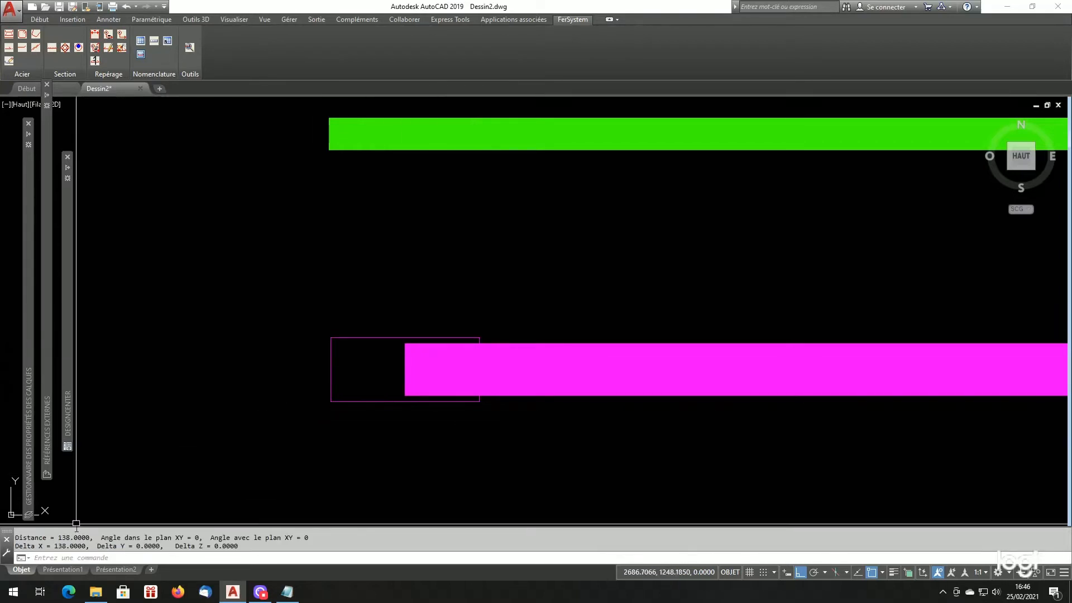
{"action": "key", "text": "Return"}
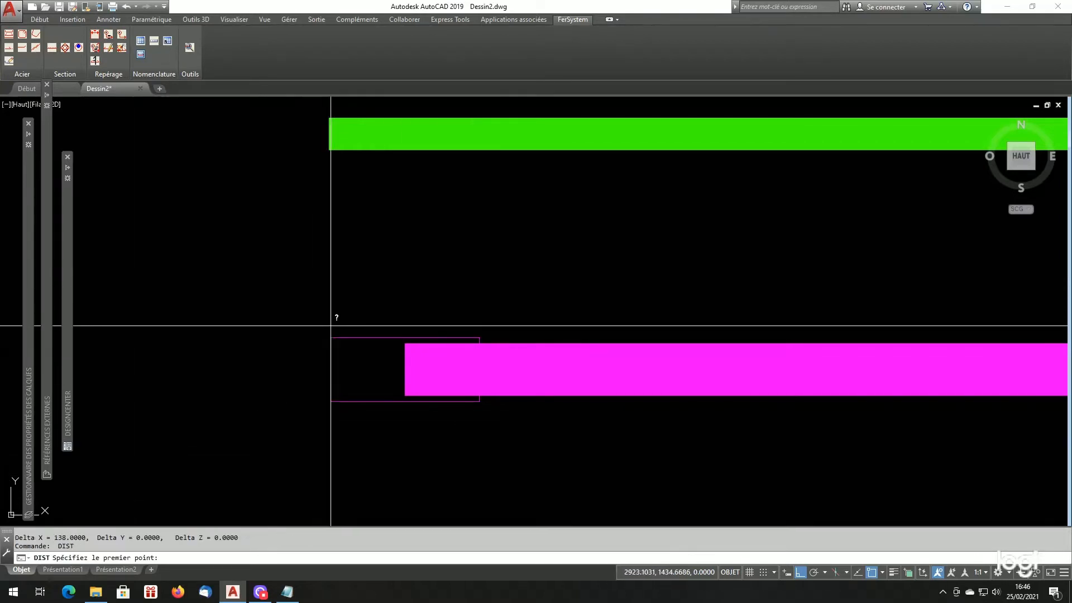
{"action": "left_click", "coordinate": [331, 337]}
{"action": "left_click", "coordinate": [330, 391]}
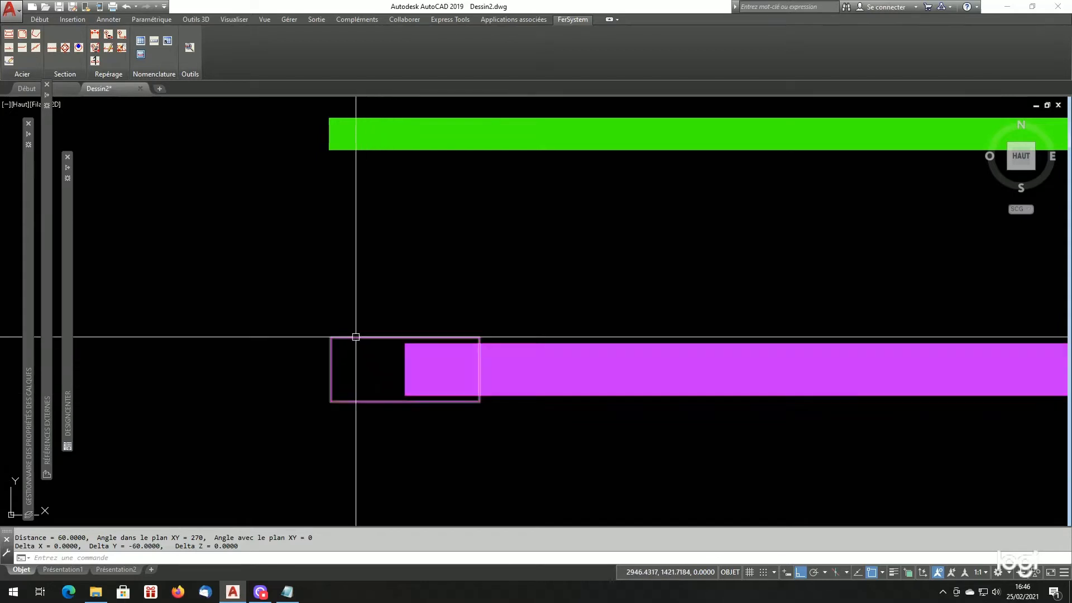
- Draw a vertical line upward from the midpoint of the coupler's lower edge and stretch its lower end below the coupler
{"action": "type", "text": "l"}
{"action": "key", "text": "Return"}
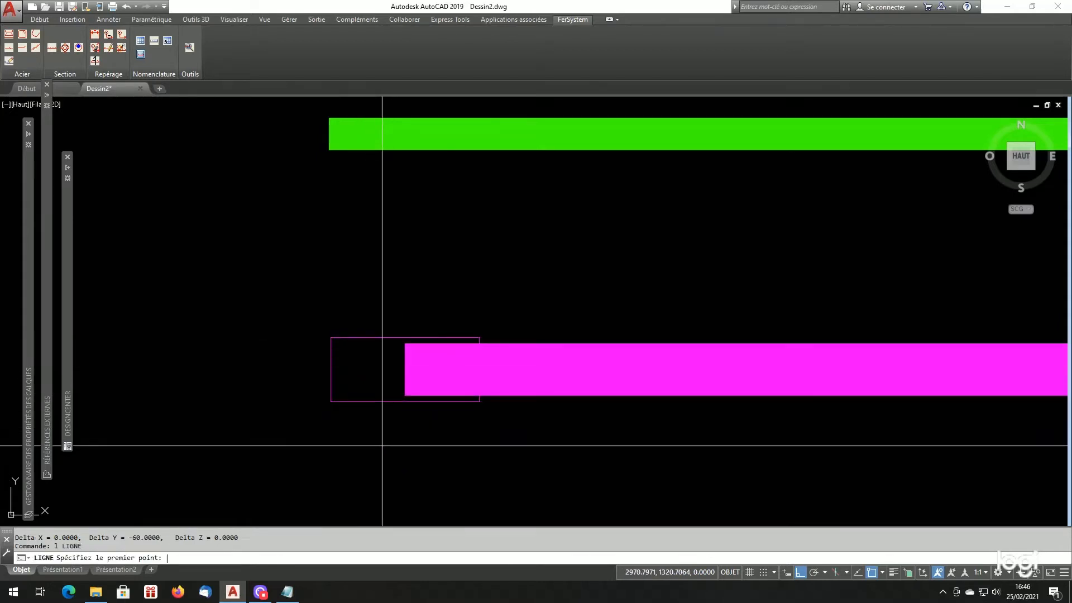
{"action": "type", "text": "mil de"}
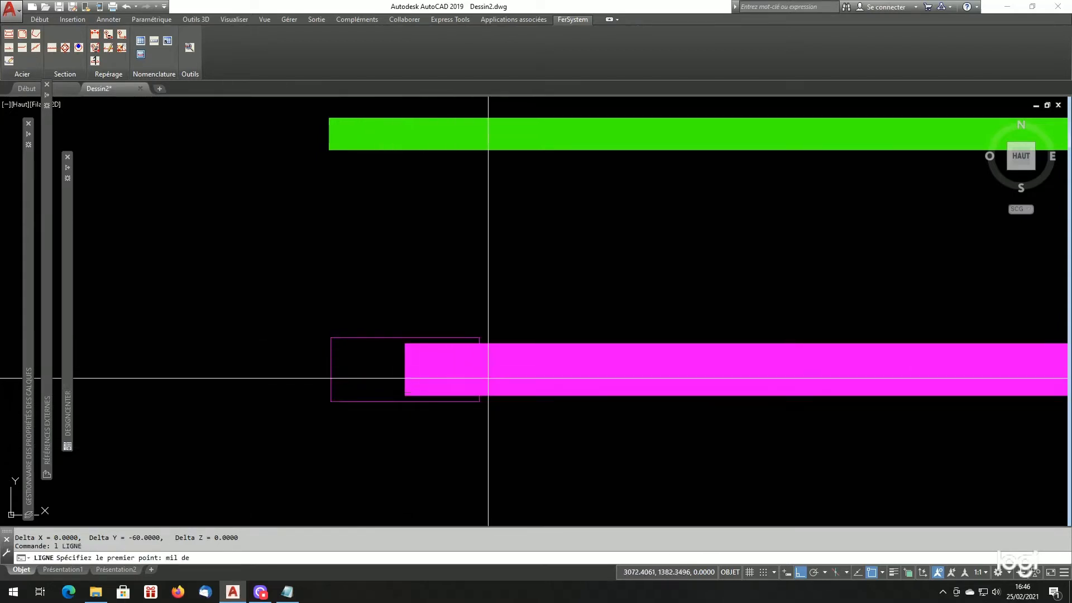
{"action": "left_click", "coordinate": [388, 400]}
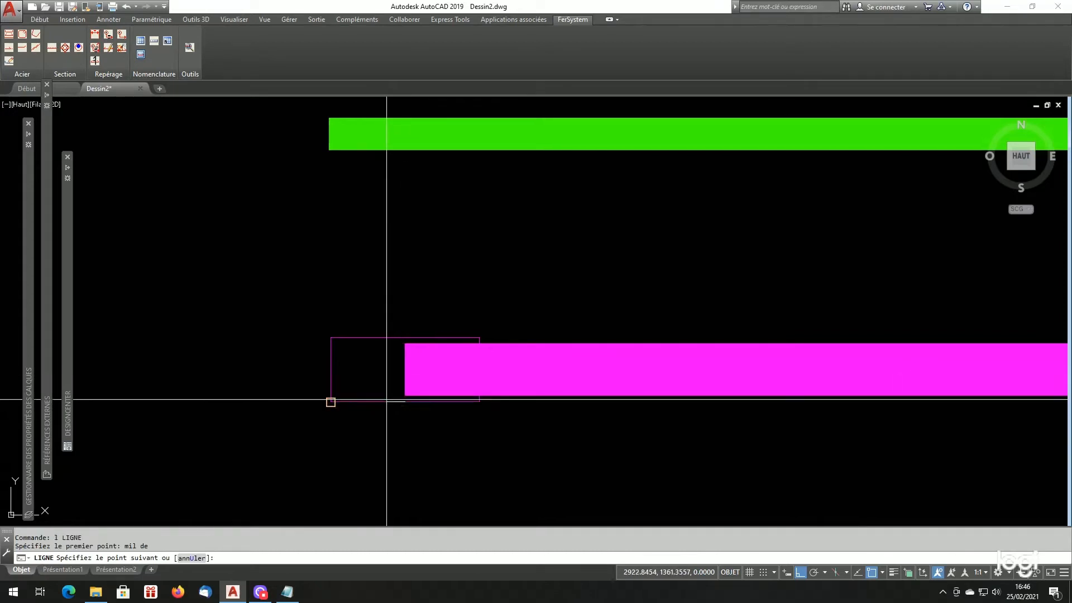
{"action": "left_click", "coordinate": [418, 289]}
{"action": "key", "text": "Return"}
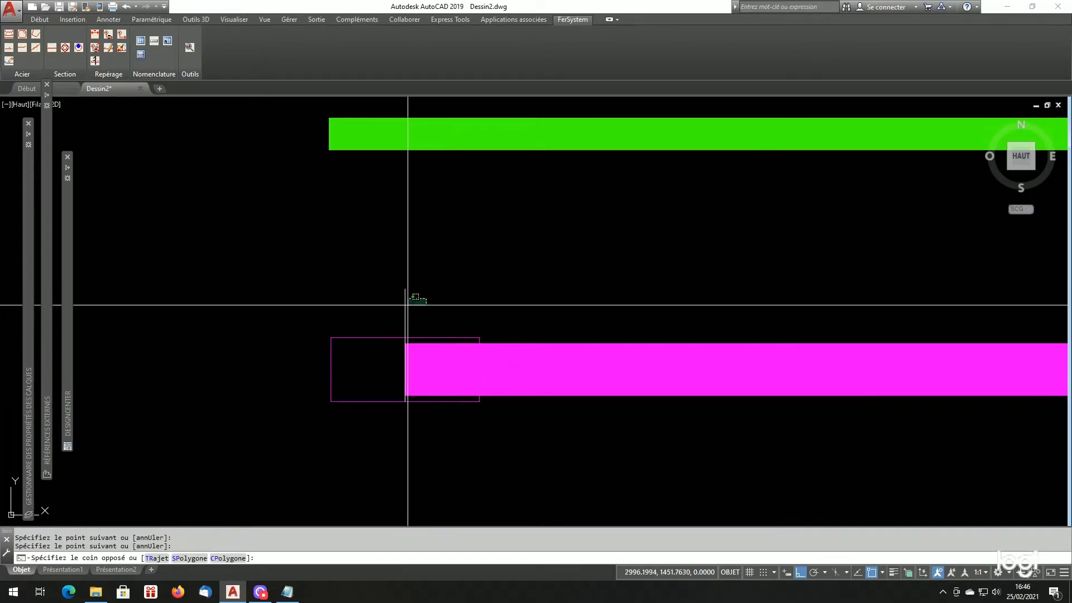
{"action": "left_click", "coordinate": [406, 302]}
{"action": "left_click", "coordinate": [404, 402]}
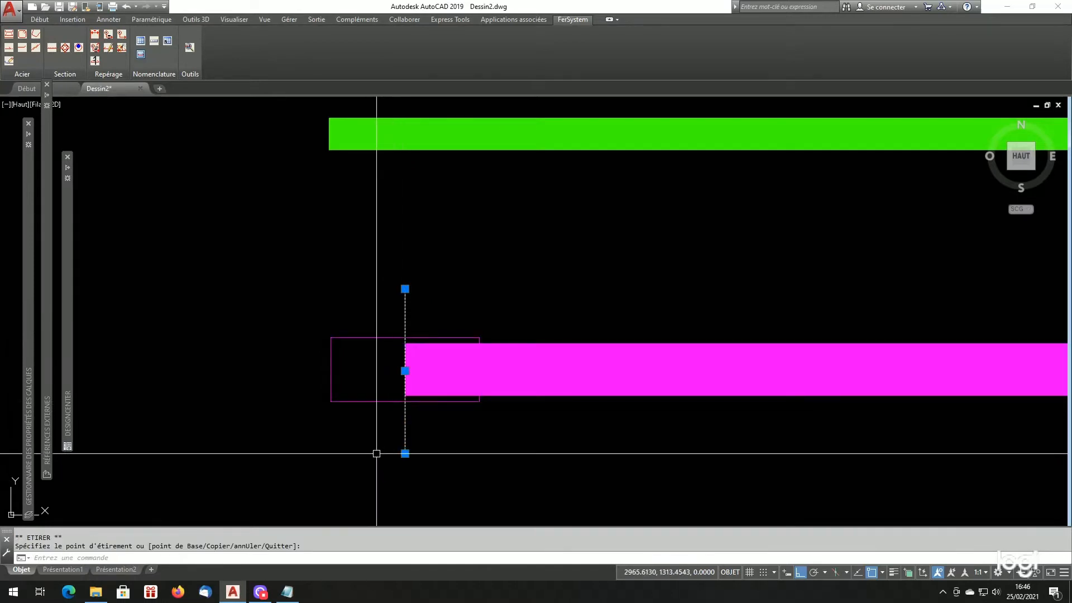
{"action": "scroll", "coordinate": [257, 376], "scroll_direction": "down", "scroll_amount": 3}
{"action": "scroll", "coordinate": [290, 409], "scroll_direction": "up", "scroll_amount": 2}
{"action": "key", "text": "Escape"}
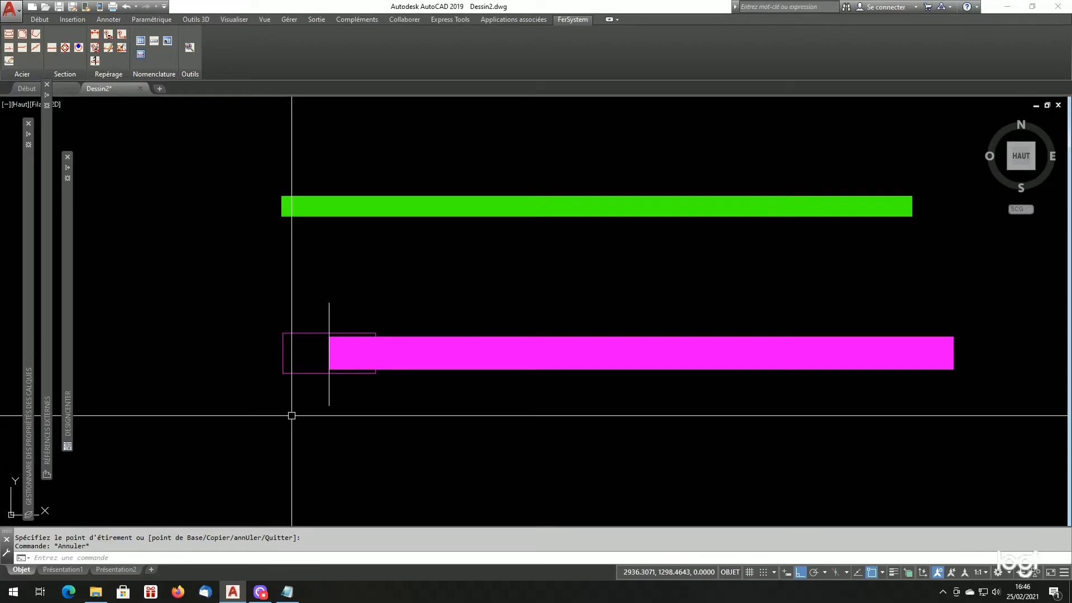
- Switch back to Listfersystem.cfg in Notepad
{"action": "scroll", "coordinate": [376, 364], "scroll_direction": "down", "scroll_amount": 3}
{"action": "scroll", "coordinate": [384, 390], "scroll_direction": "up", "scroll_amount": 2}
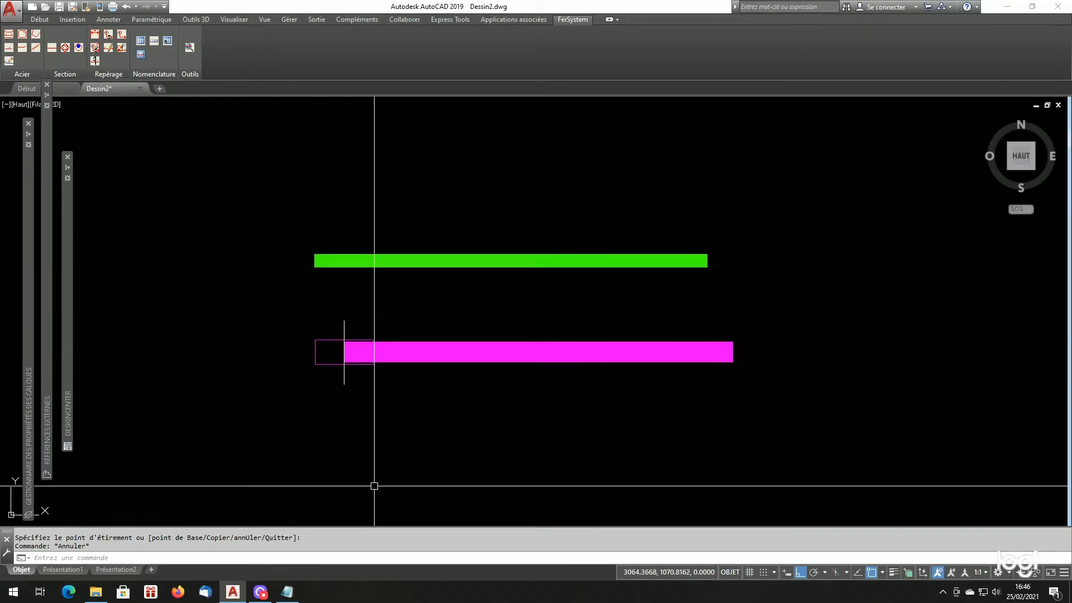
{"action": "left_click", "coordinate": [287, 592]}
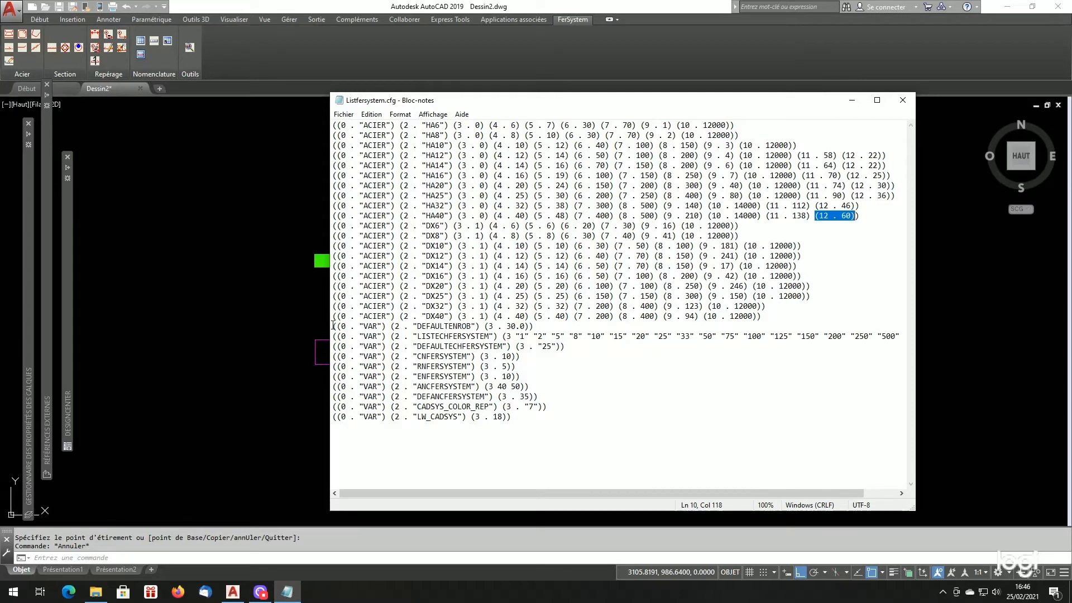
- Highlight the DEFAULTENROB variable line and its value in Listfersystem.cfg
{"action": "left_click_drag", "start_coordinate": [333, 326], "coordinate": [466, 327]}
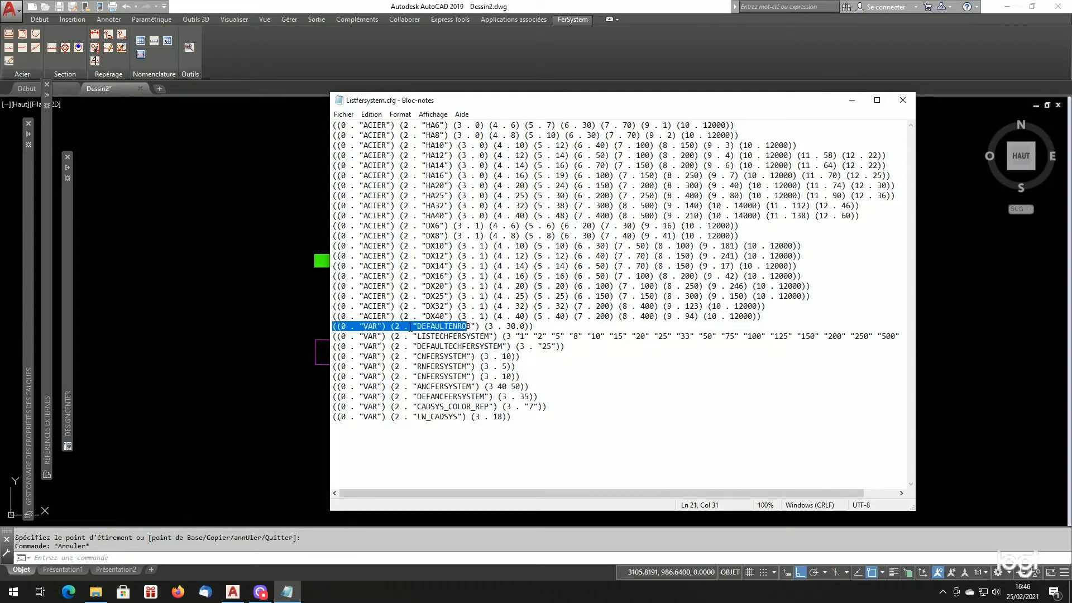
{"action": "left_click_drag", "start_coordinate": [390, 326], "coordinate": [534, 326]}
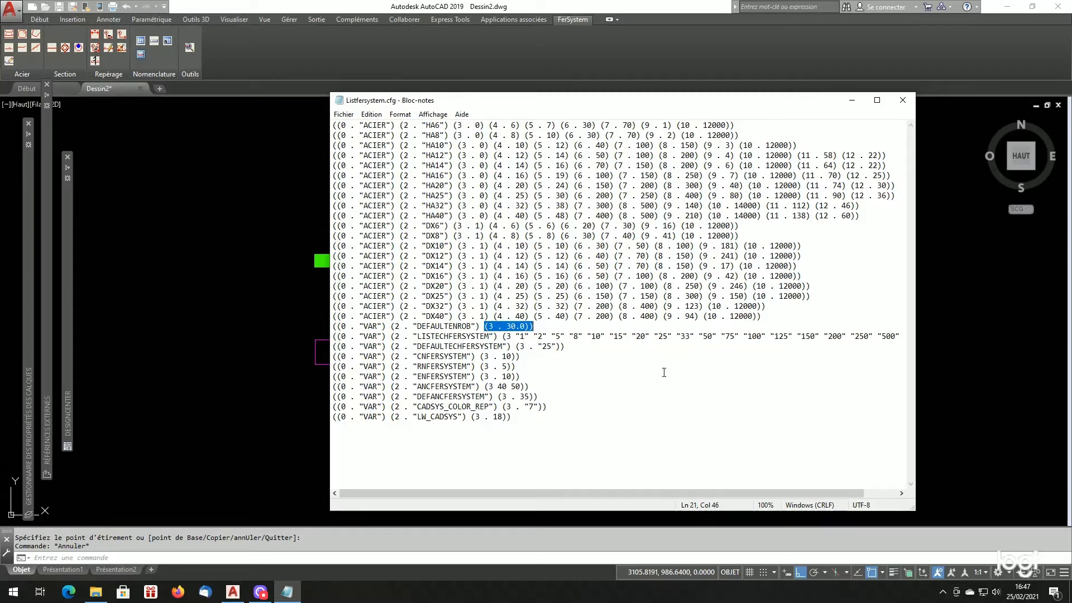
- In AutoCAD, open the standard bar generator, set Ancrage Double with the Coffrage reference, and select the Enrobage value
{"action": "key", "text": "alt+Tab"}
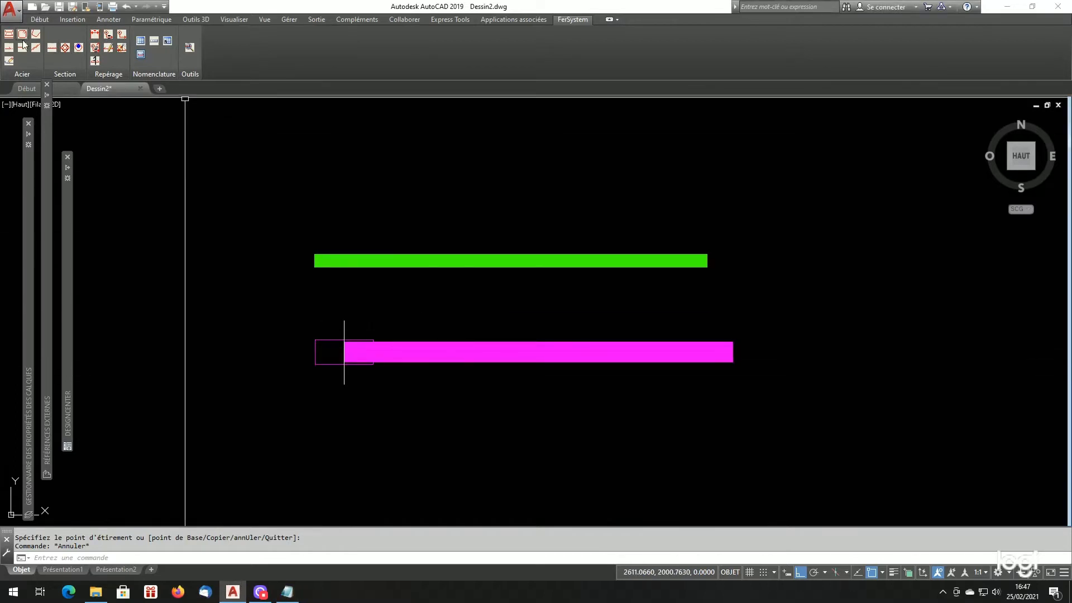
{"action": "left_click", "coordinate": [11, 35]}
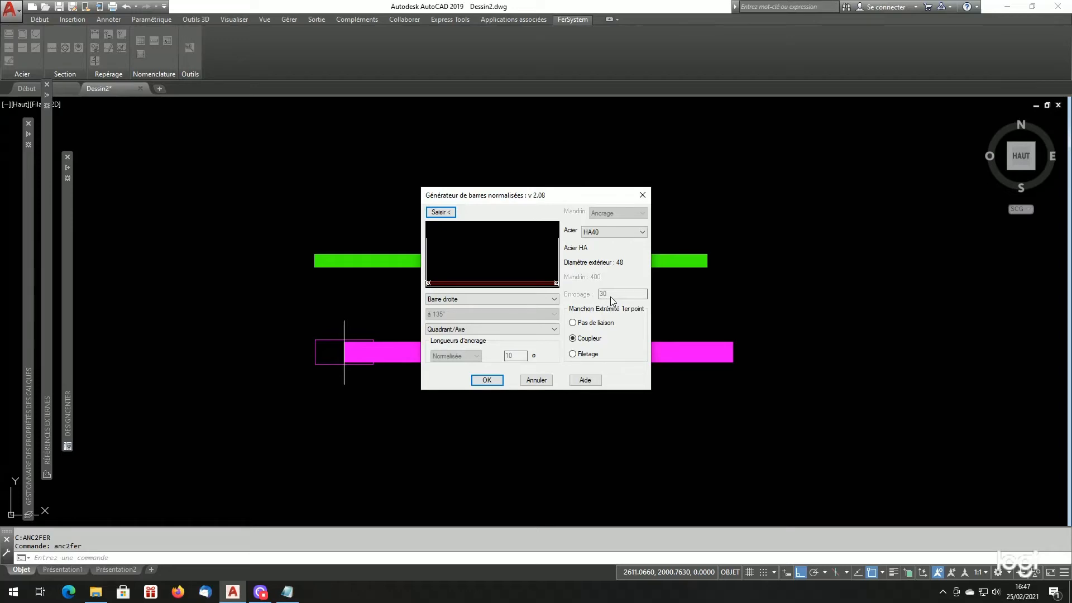
{"action": "left_click", "coordinate": [298, 593]}
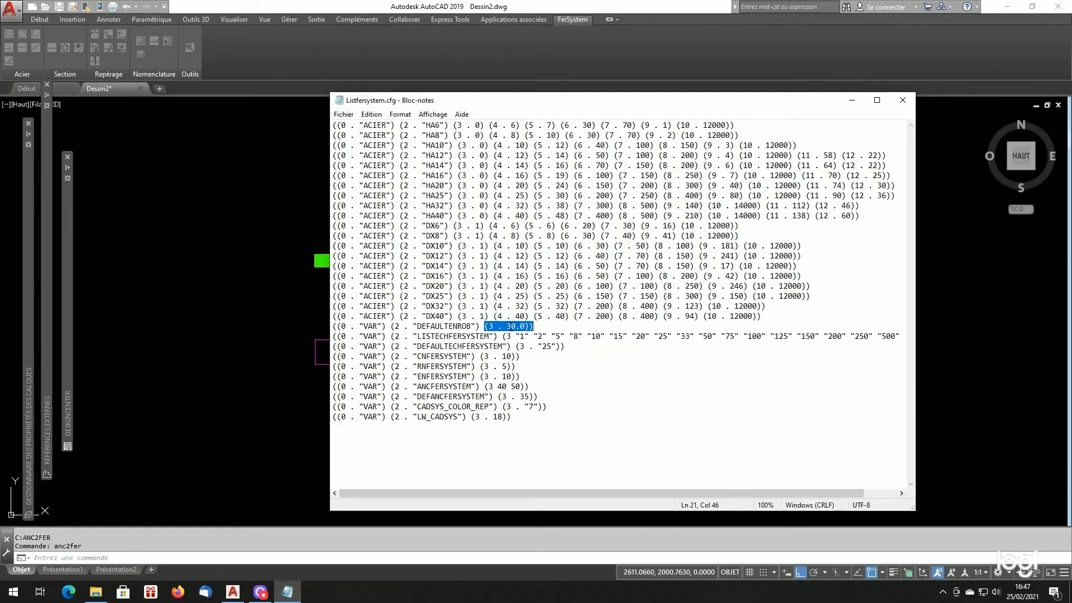
{"action": "left_click", "coordinate": [311, 463]}
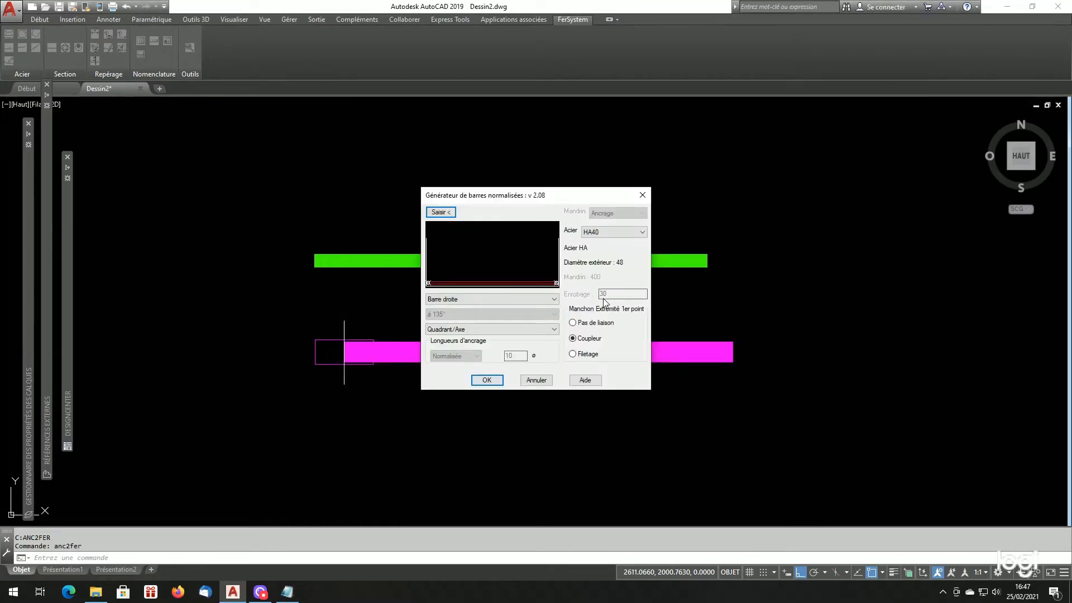
{"action": "left_click", "coordinate": [490, 300]}
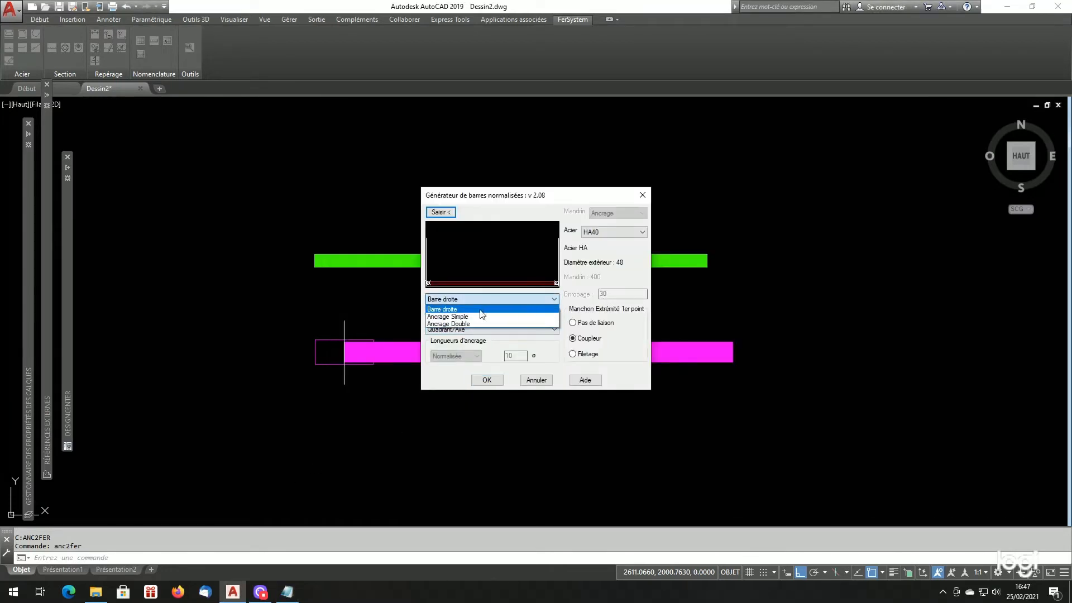
{"action": "left_click", "coordinate": [522, 324]}
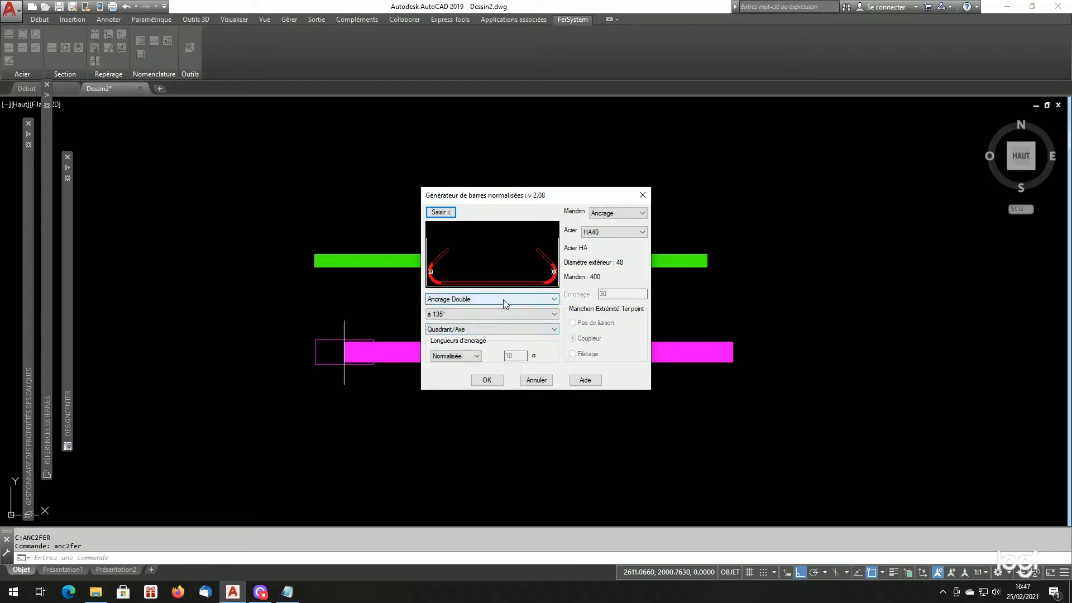
{"action": "left_click", "coordinate": [487, 329]}
{"action": "left_click", "coordinate": [487, 337]}
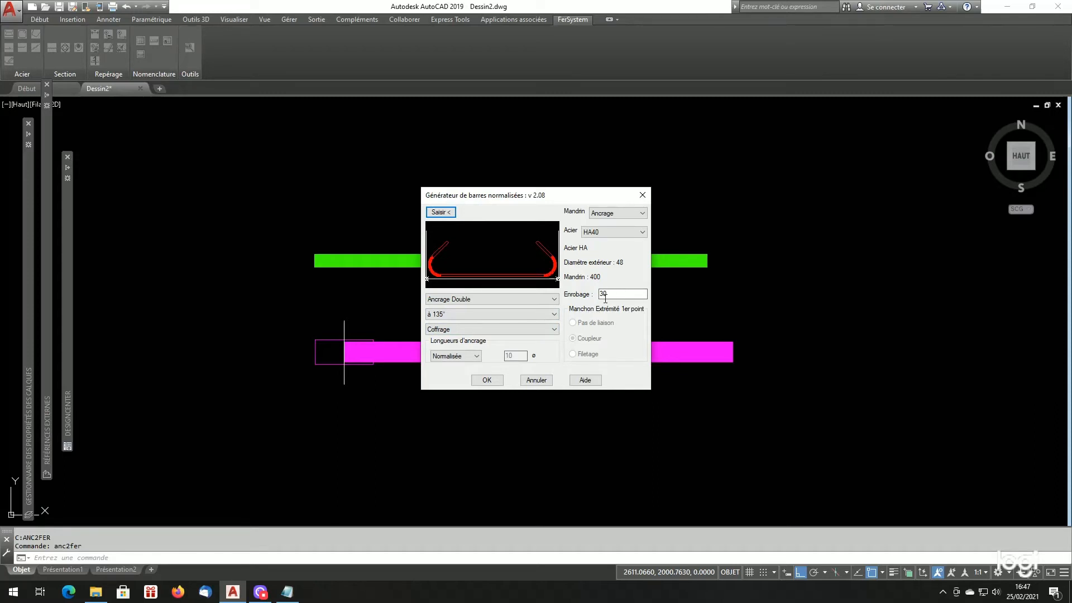
{"action": "double_click", "coordinate": [608, 296]}
- Return to Listfersystem.cfg in Notepad and examine the LISTECHFERSYSTEM scale list through to the end of its line
{"action": "left_click", "coordinate": [293, 596]}
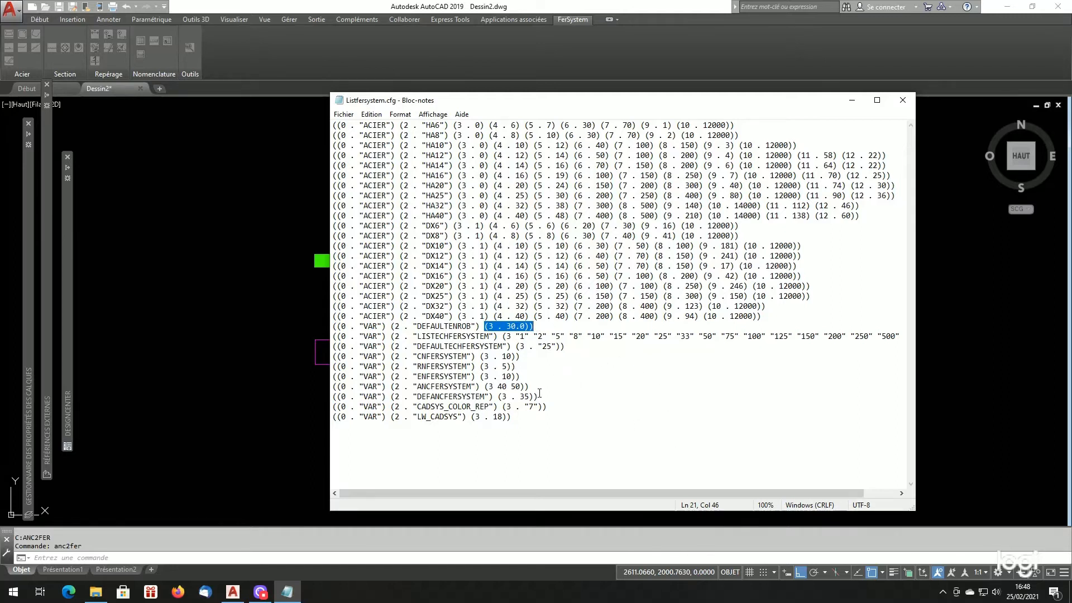
{"action": "left_click", "coordinate": [453, 336]}
{"action": "left_click_drag", "start_coordinate": [511, 336], "coordinate": [506, 336]}
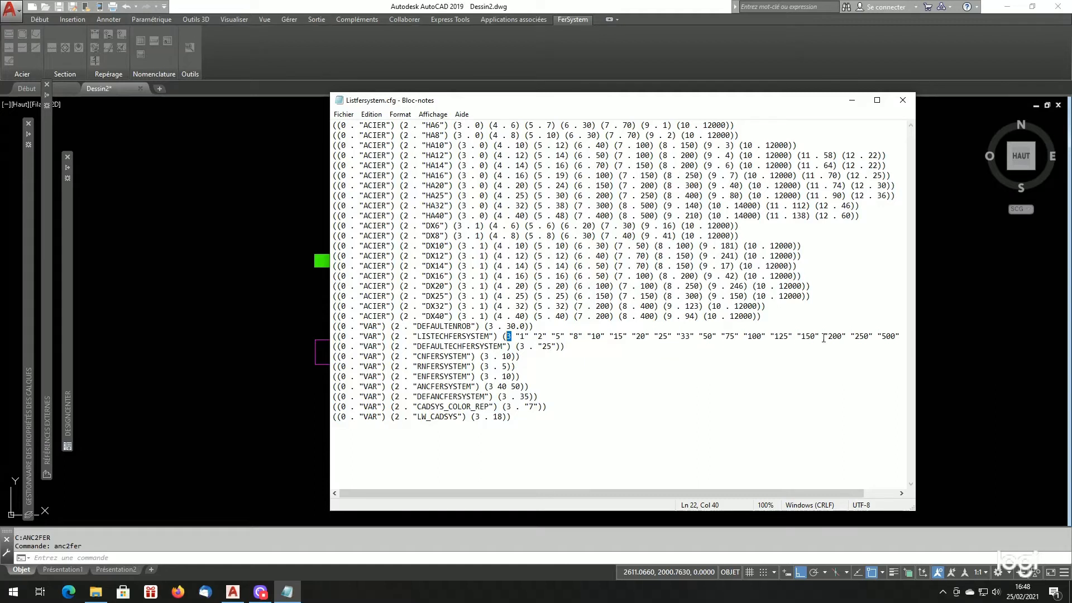
{"action": "left_click_drag", "start_coordinate": [888, 344], "coordinate": [888, 340]}
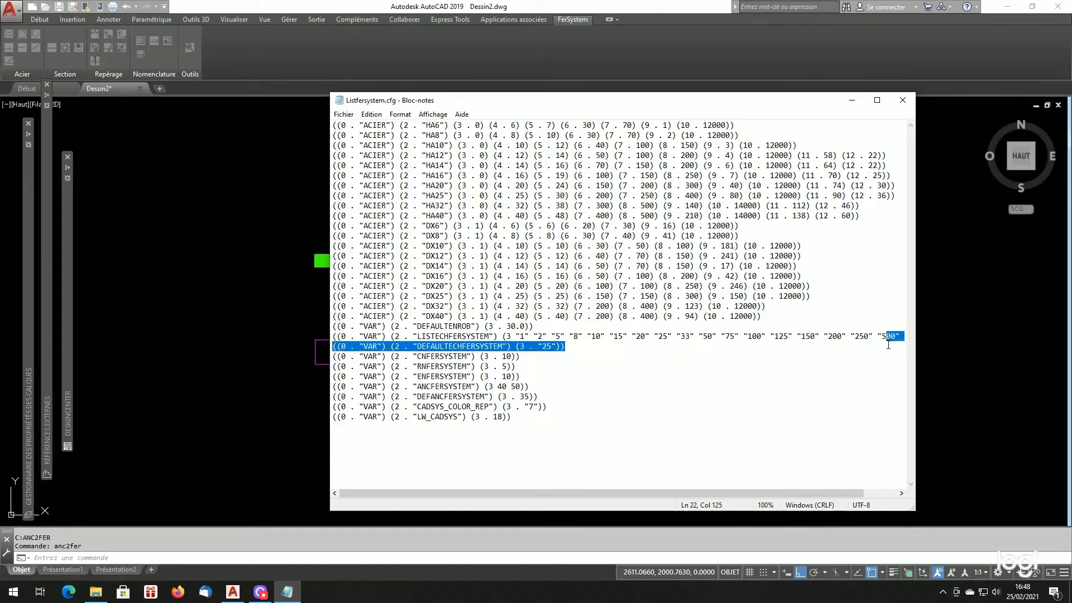
{"action": "left_click", "coordinate": [883, 337]}
{"action": "key", "text": "End"}
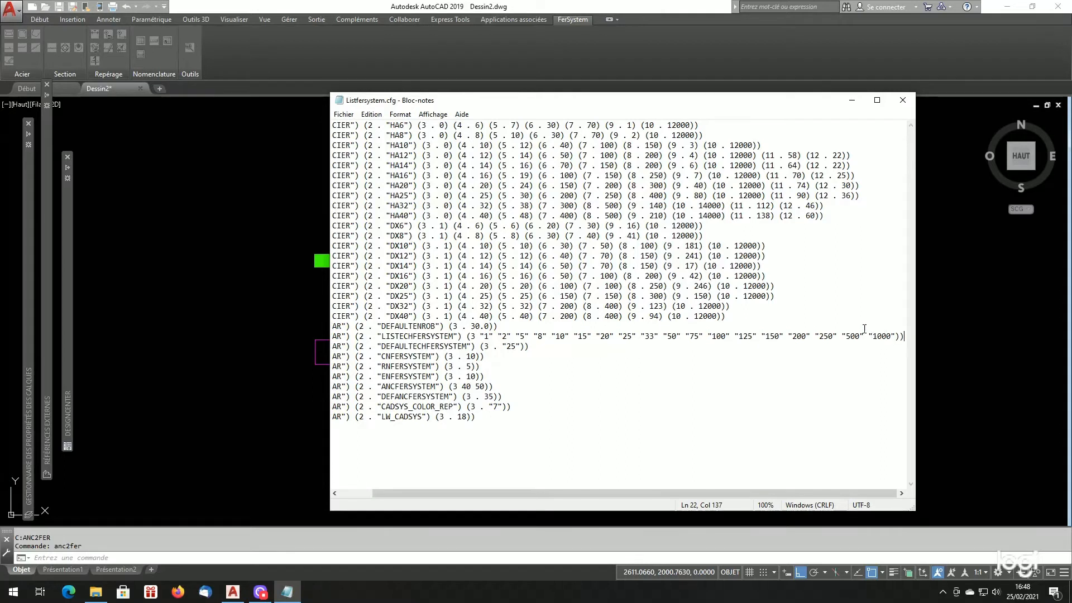
- Back in AutoCAD, cancel the bar generator and show the available dimension scales in the Coter répartition d'aciers dialog
{"action": "left_click", "coordinate": [198, 322]}
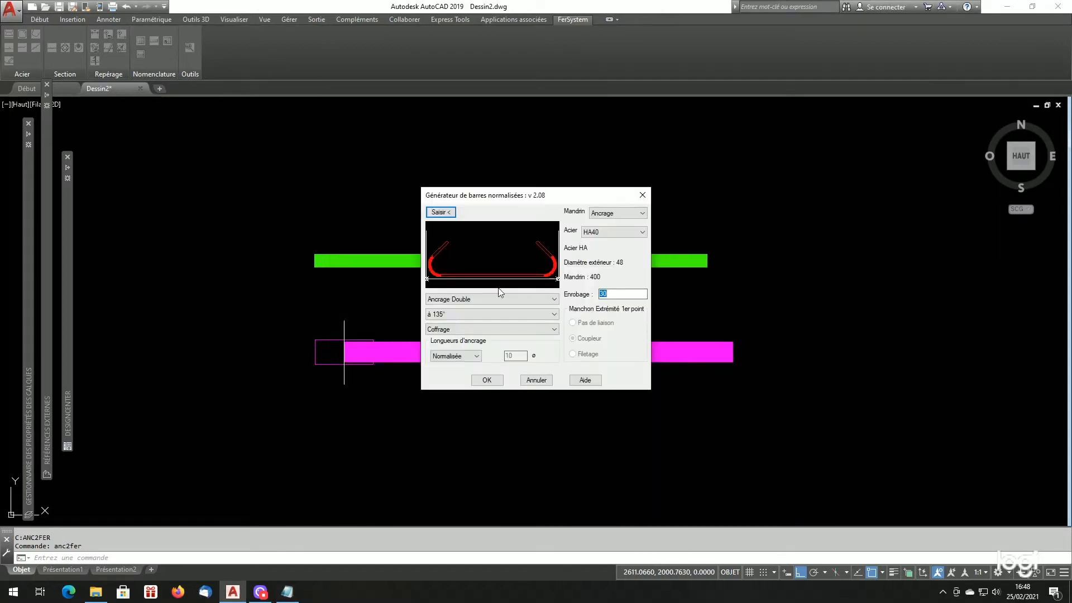
{"action": "left_click", "coordinate": [537, 380]}
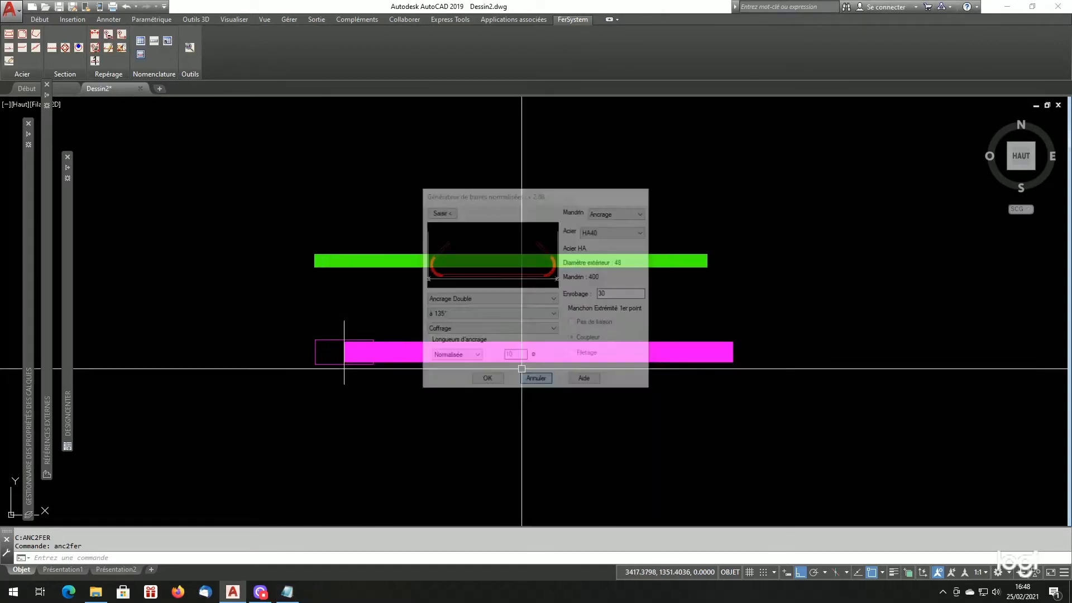
{"action": "left_click", "coordinate": [95, 33]}
{"action": "left_click", "coordinate": [581, 379]}
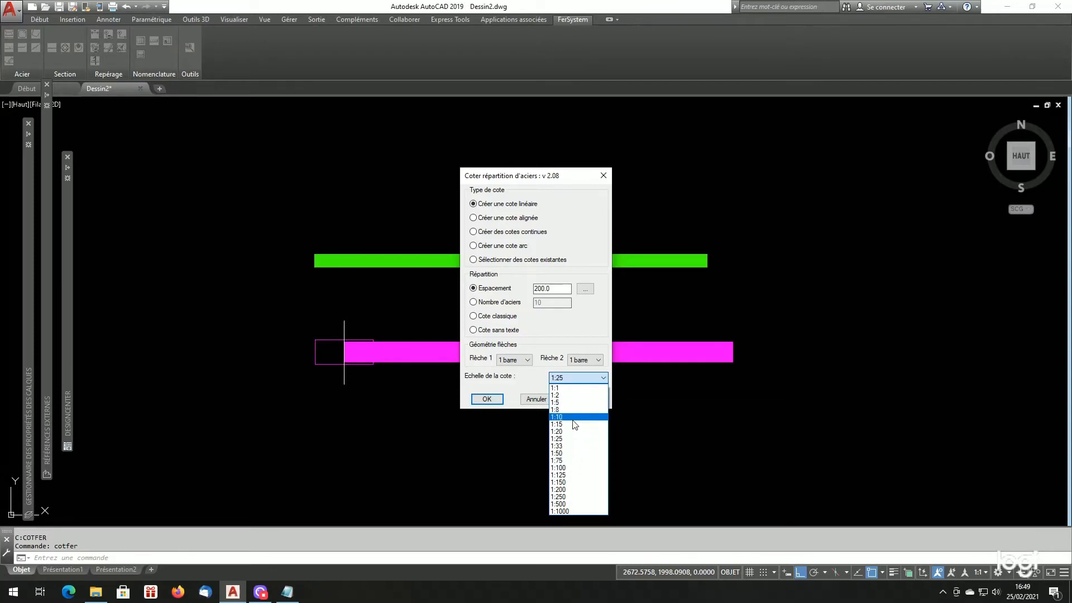
- In Listfersystem.cfg, highlight scales 5 to 33, the DEFAULTECHFERSYSTEM value, and the matching 25 entry in the scale list
{"action": "left_click", "coordinate": [287, 593]}
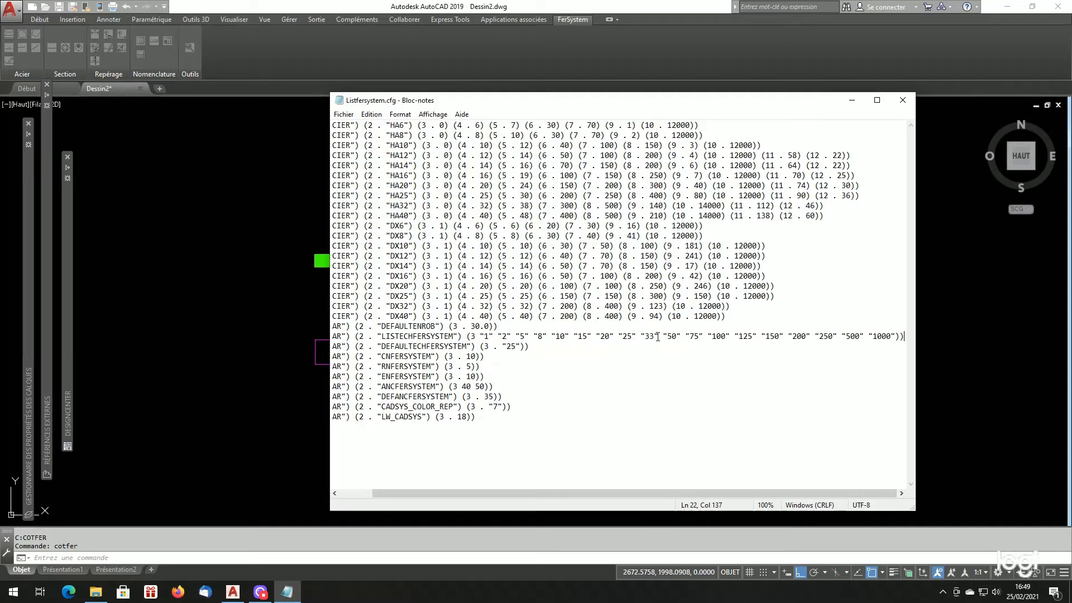
{"action": "left_click_drag", "start_coordinate": [659, 336], "coordinate": [516, 336]}
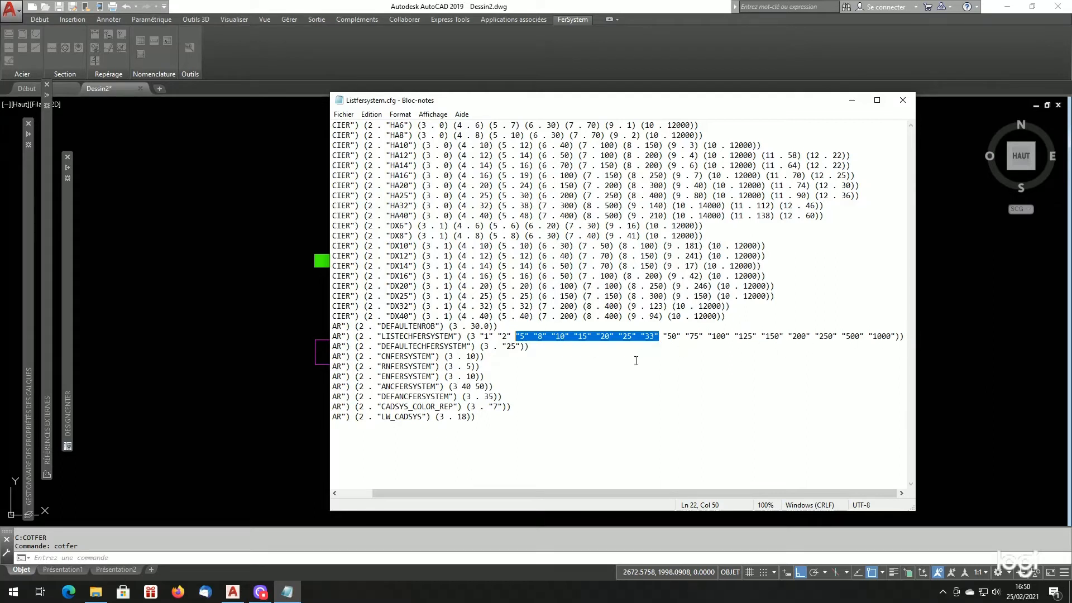
{"action": "left_click", "coordinate": [506, 347]}
{"action": "left_click_drag", "start_coordinate": [507, 347], "coordinate": [520, 347]}
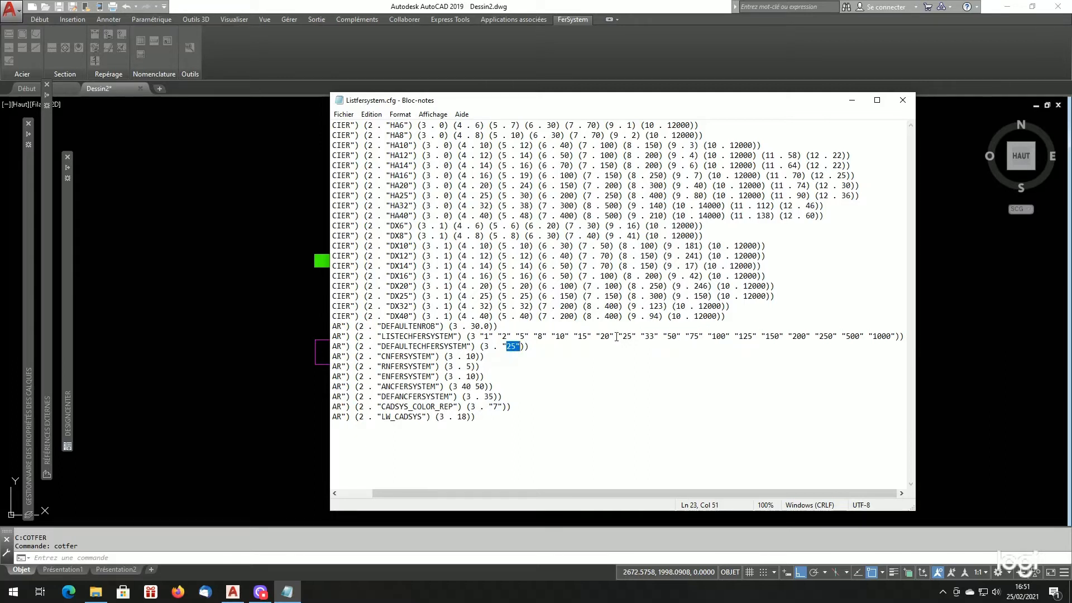
{"action": "left_click_drag", "start_coordinate": [616, 336], "coordinate": [636, 336]}
- Back in AutoCAD, reopen the rebar distribution dimension dialog, review its scale list, pick 1:25, and cancel
{"action": "left_click", "coordinate": [260, 388]}
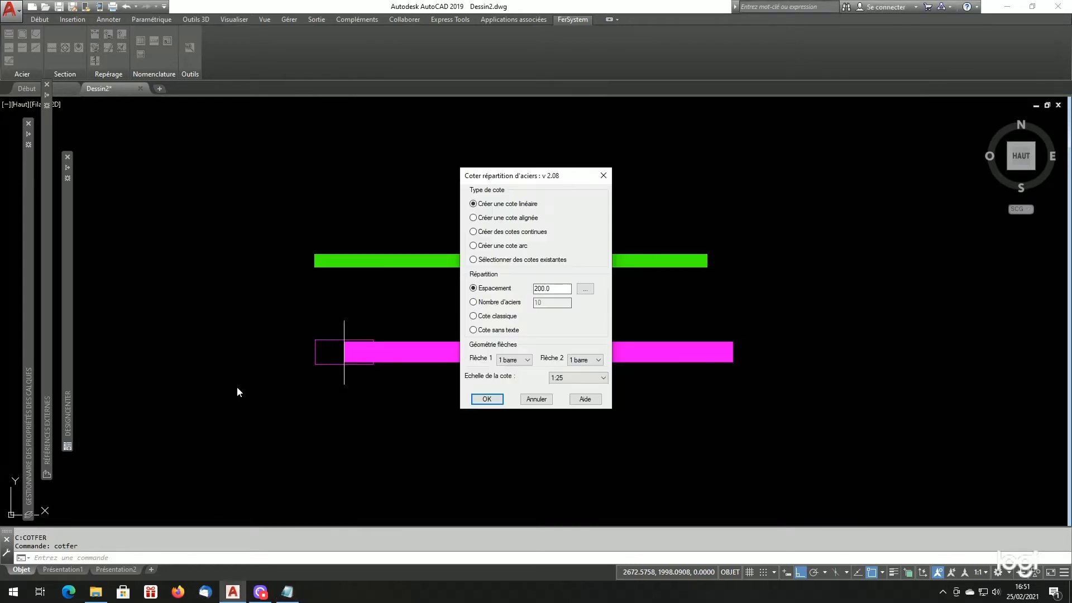
{"action": "left_click", "coordinate": [536, 399]}
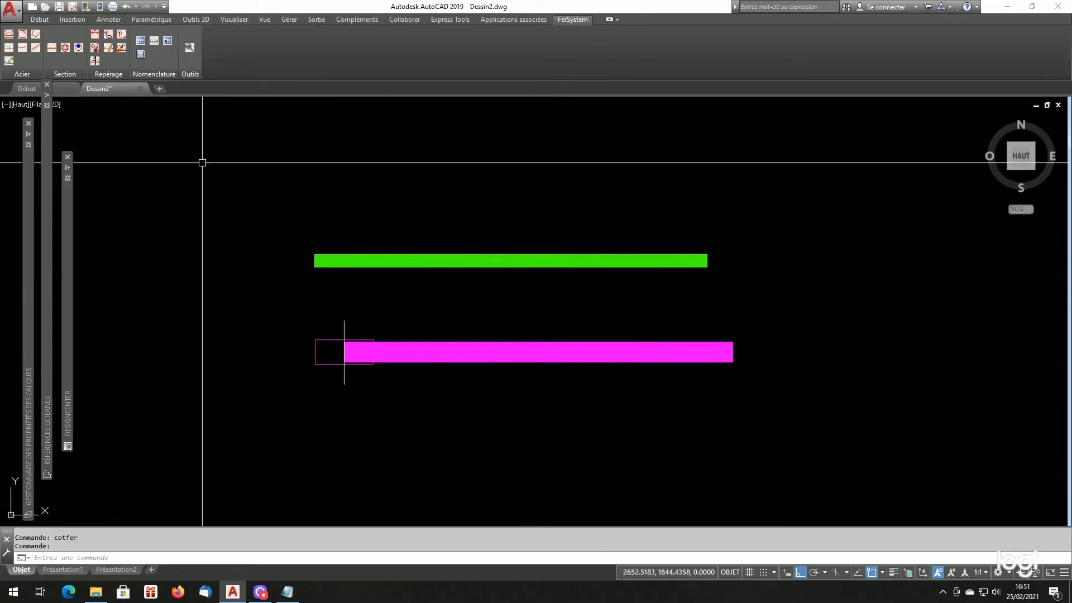
{"action": "left_click", "coordinate": [92, 35]}
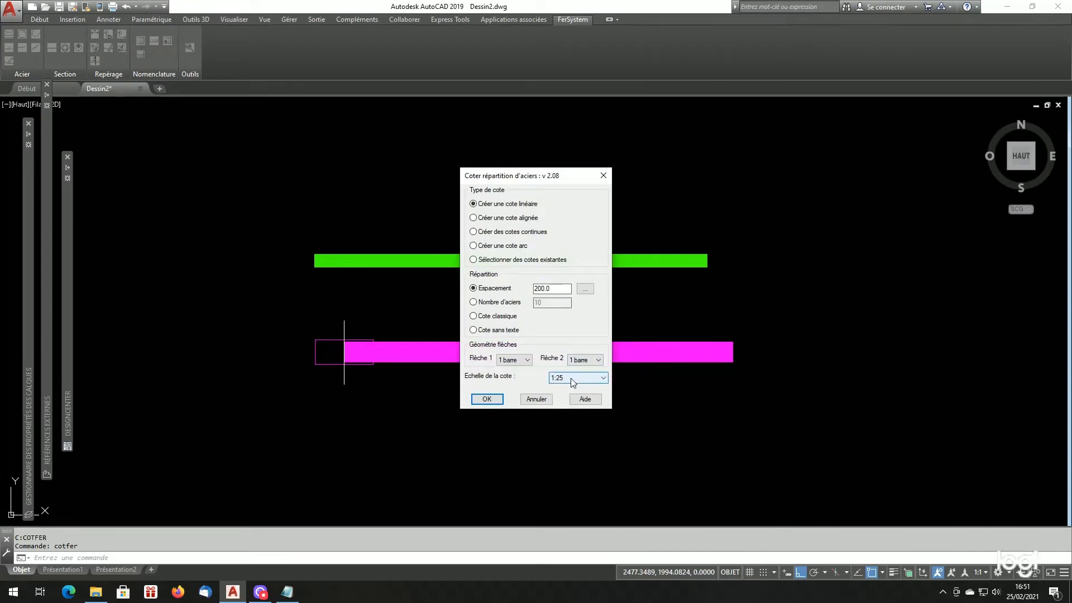
{"action": "left_click", "coordinate": [571, 377]}
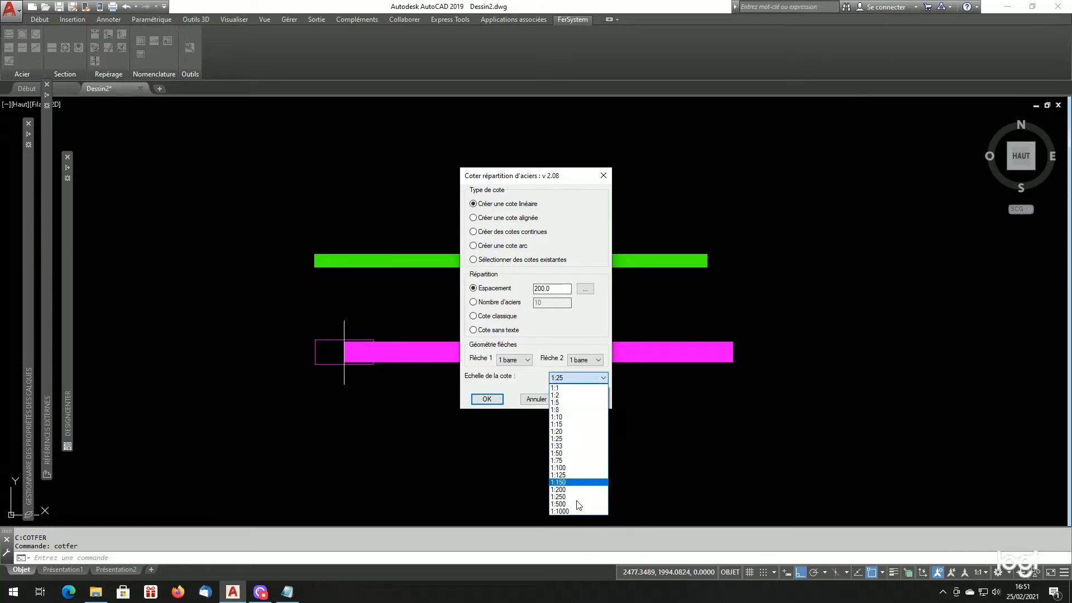
{"action": "left_click", "coordinate": [565, 438]}
{"action": "left_click", "coordinate": [536, 400]}
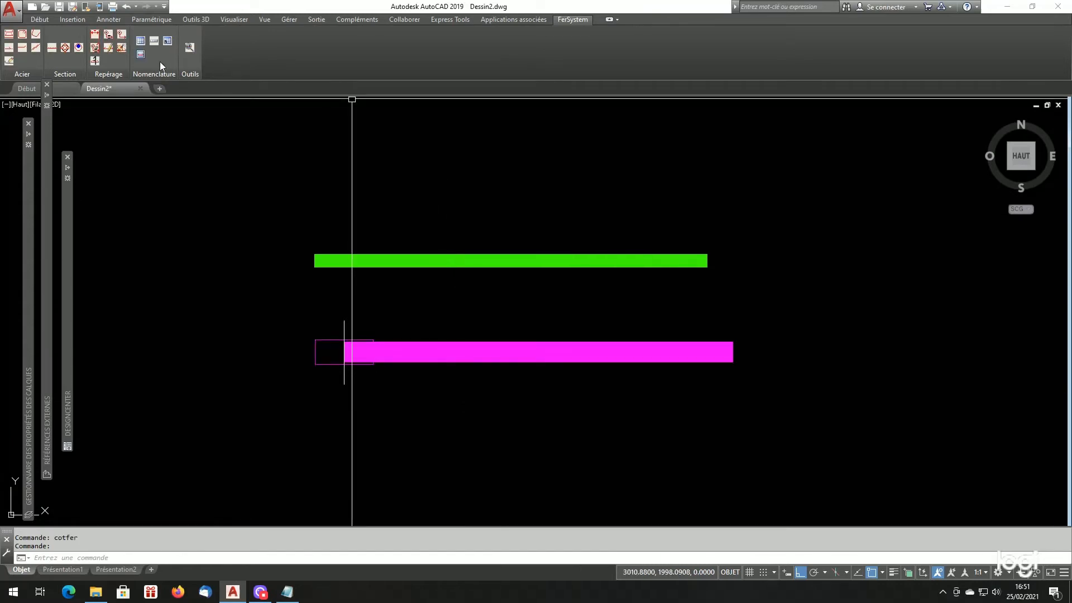
- Check the scale setting in the Repère métré dialog, cancel it, and try the Repère non métré command
{"action": "left_click", "coordinate": [109, 35]}
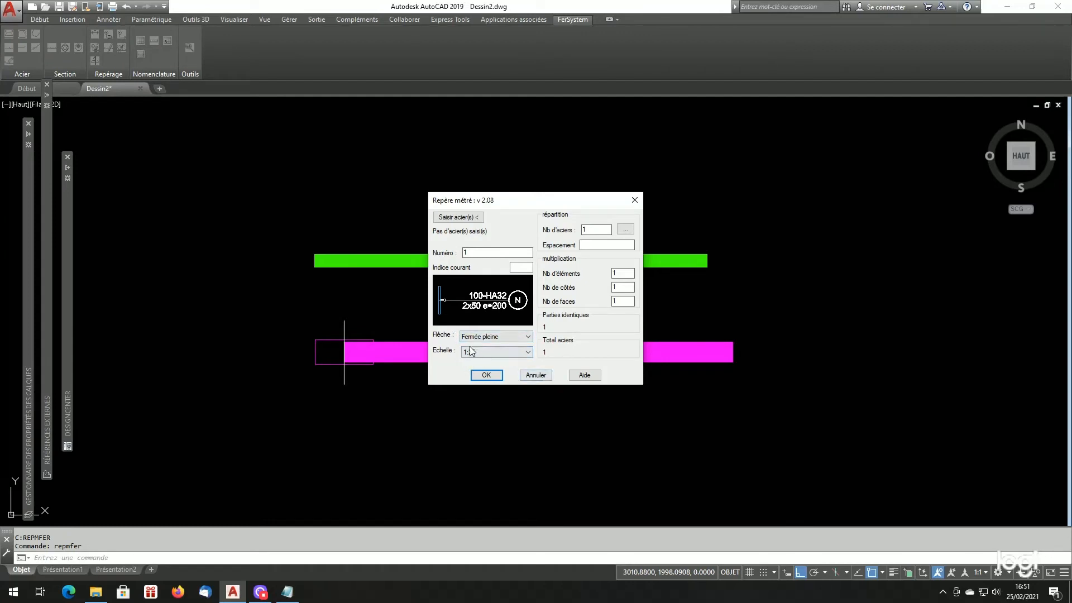
{"action": "left_click", "coordinate": [537, 375]}
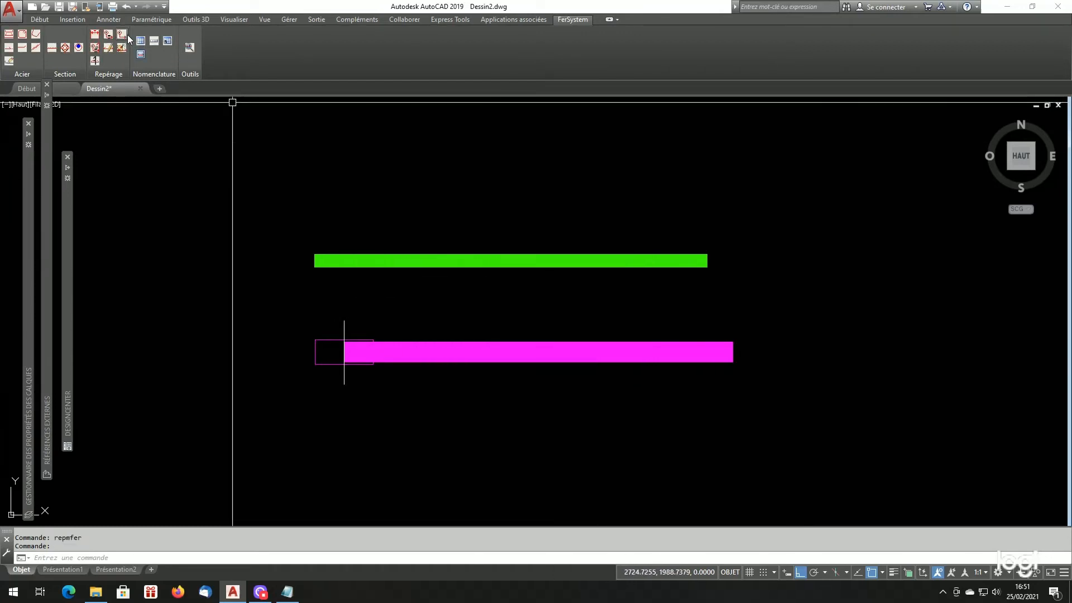
{"action": "left_click", "coordinate": [123, 35]}
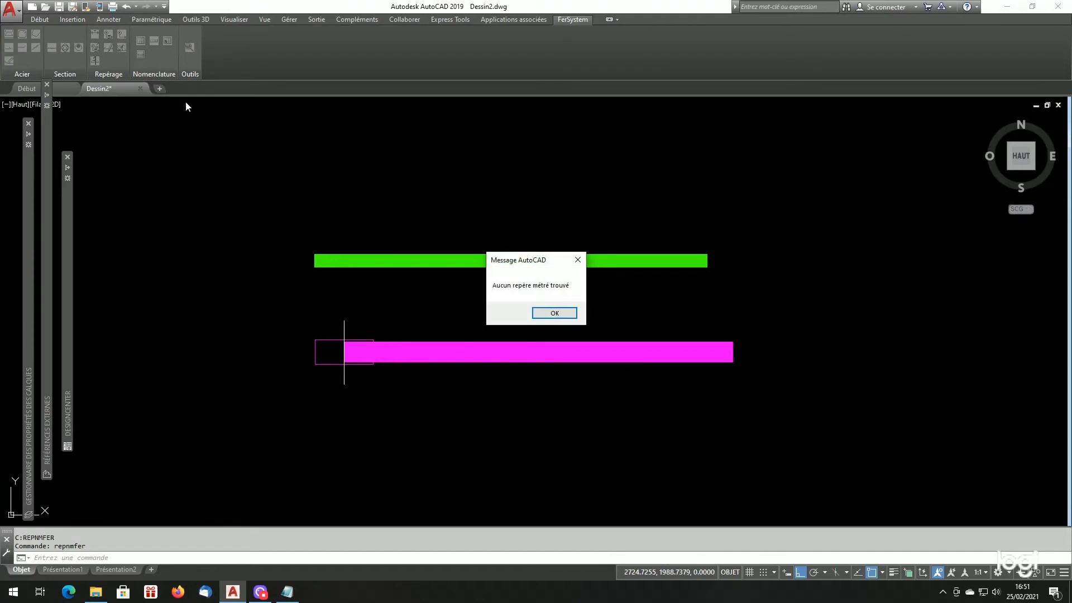
{"action": "left_click", "coordinate": [553, 314]}
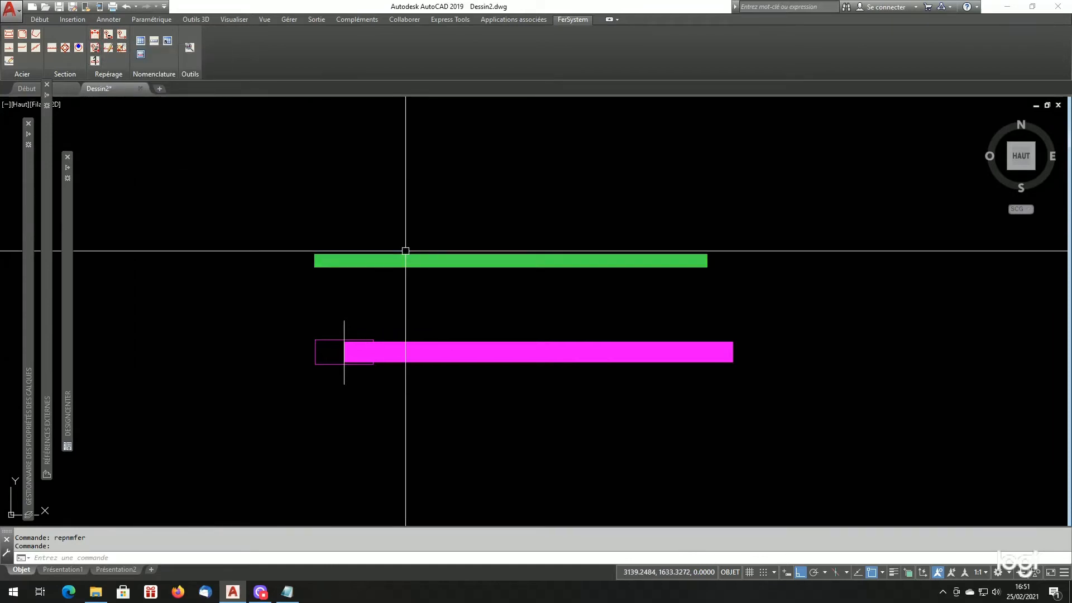
- Place measured mark number 1 on the green HA25 bar at scale 1:25, with its leader above the bar and label to the right
{"action": "left_click", "coordinate": [109, 37]}
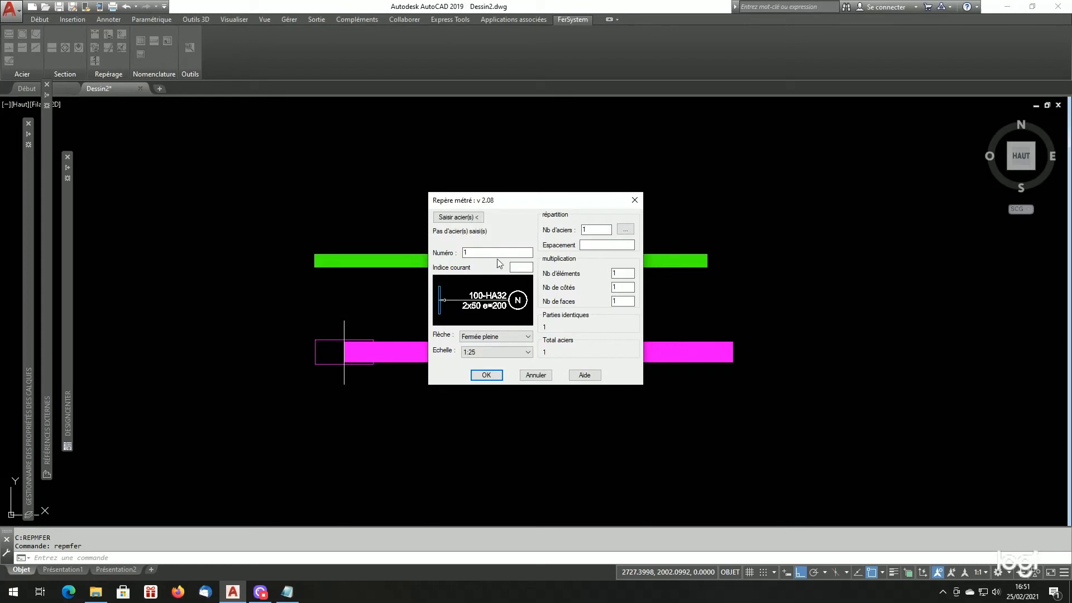
{"action": "left_click", "coordinate": [467, 218]}
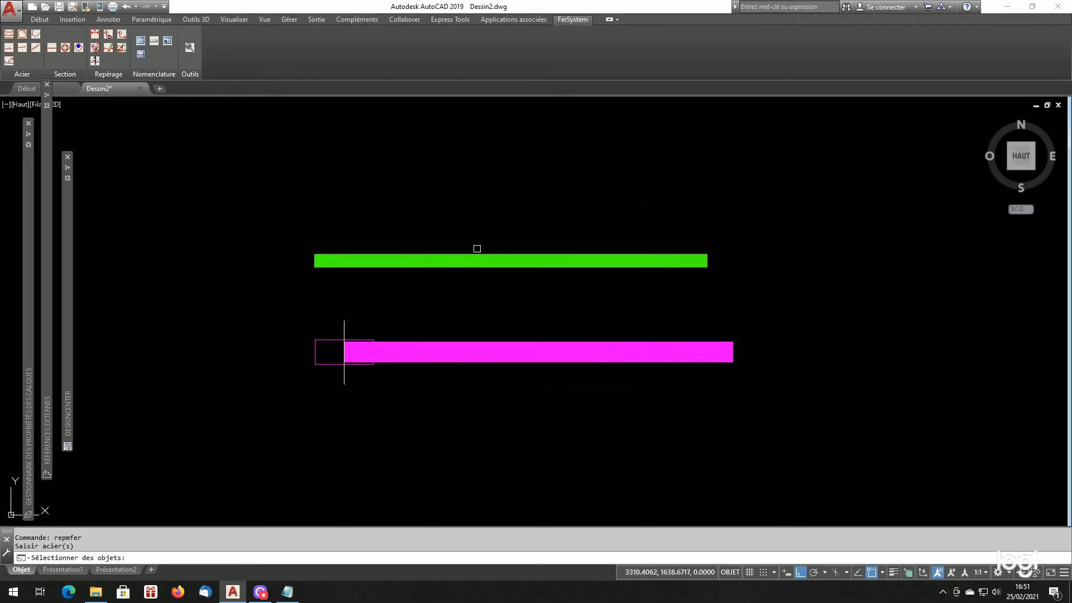
{"action": "left_click", "coordinate": [482, 259]}
{"action": "key", "text": "Return"}
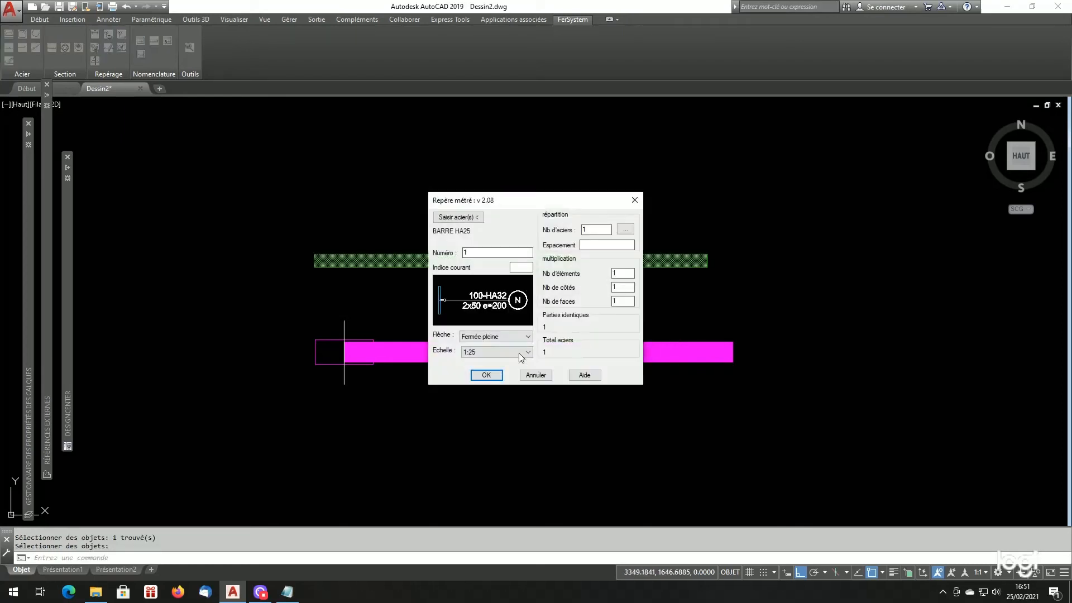
{"action": "left_click", "coordinate": [487, 374]}
{"action": "key", "text": "Return"}
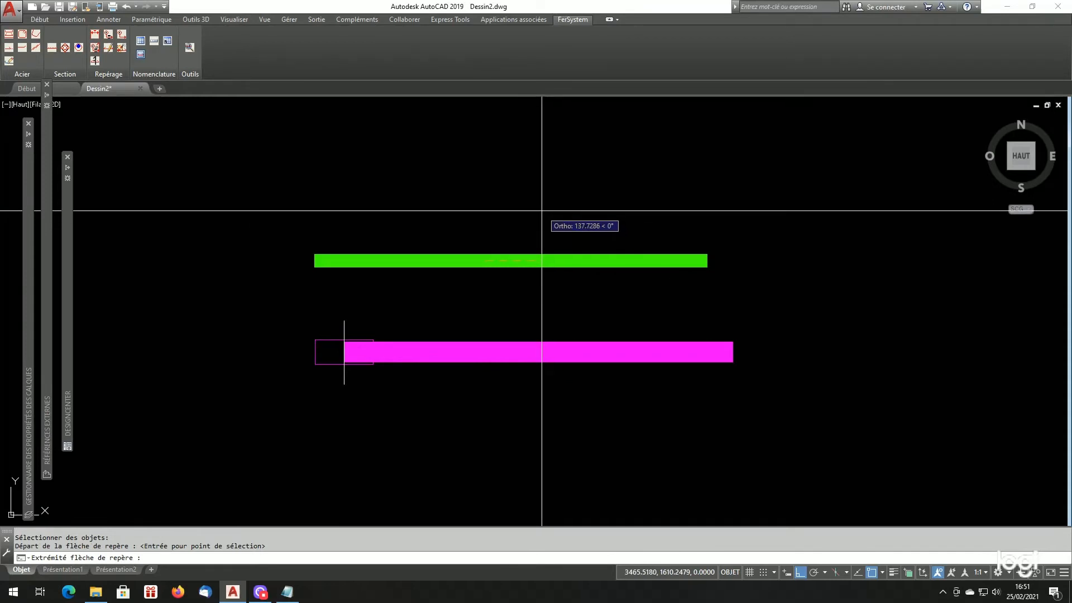
{"action": "left_click", "coordinate": [560, 163]}
{"action": "left_click", "coordinate": [591, 179]}
{"action": "scroll", "coordinate": [469, 212], "scroll_direction": "down", "scroll_amount": 4}
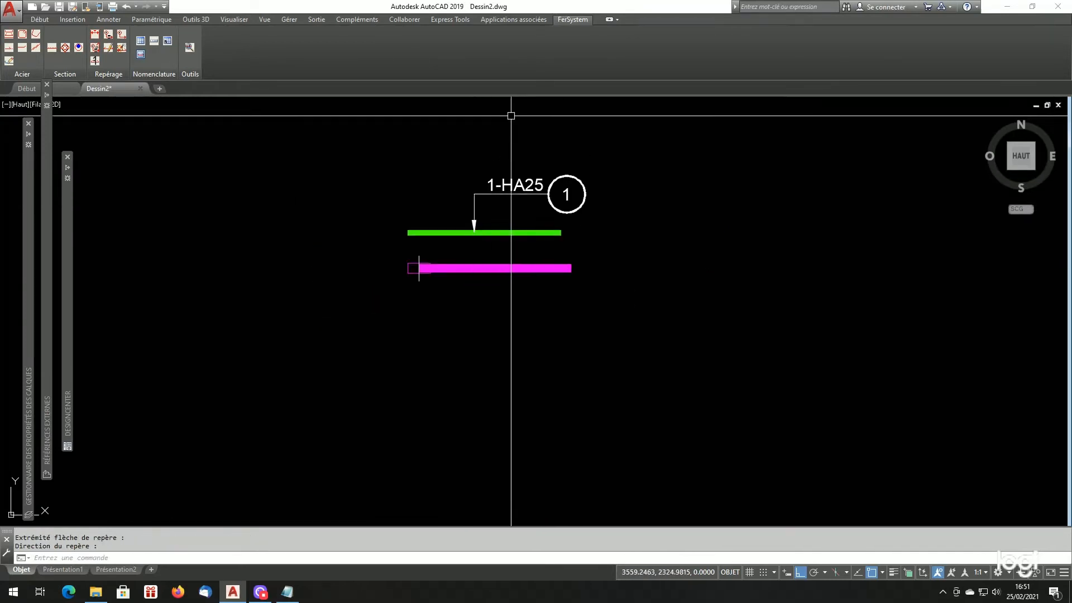
- Place a non-measured mark number 1 directly on steel at the green HA25 bar's right end, with a filled closed arrow at scale 1:25
{"action": "scroll", "coordinate": [507, 120], "scroll_direction": "up", "scroll_amount": 2}
{"action": "left_click", "coordinate": [121, 36]}
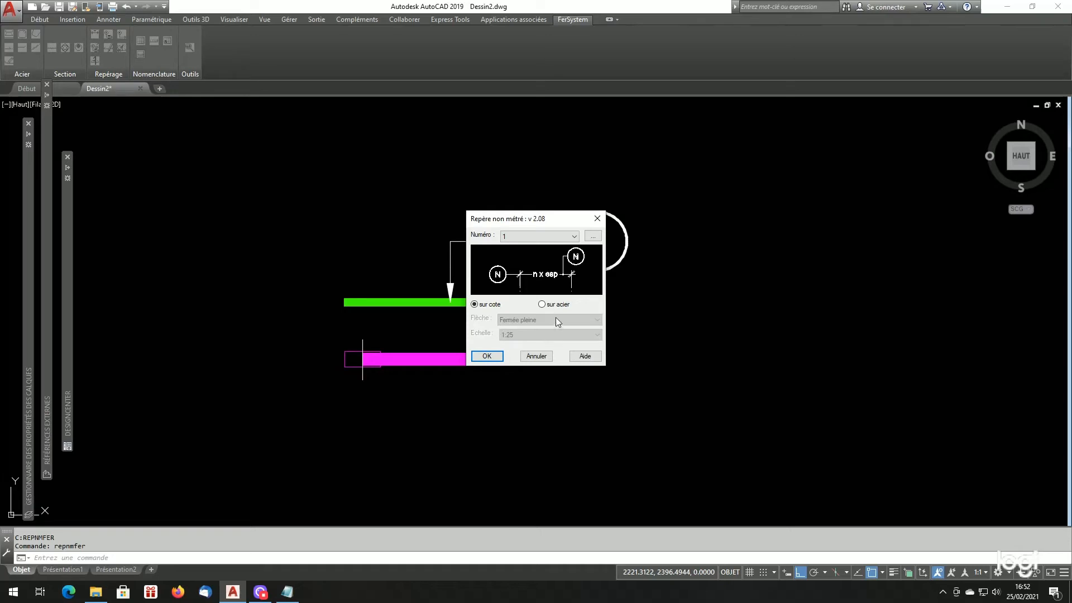
{"action": "left_click", "coordinate": [563, 305]}
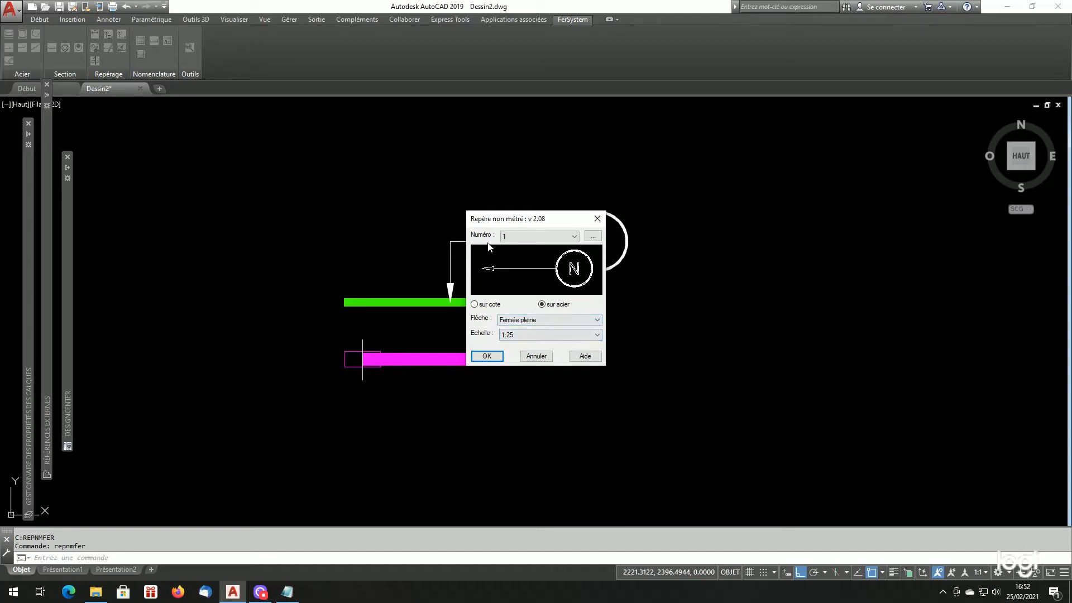
{"action": "left_click", "coordinate": [484, 356]}
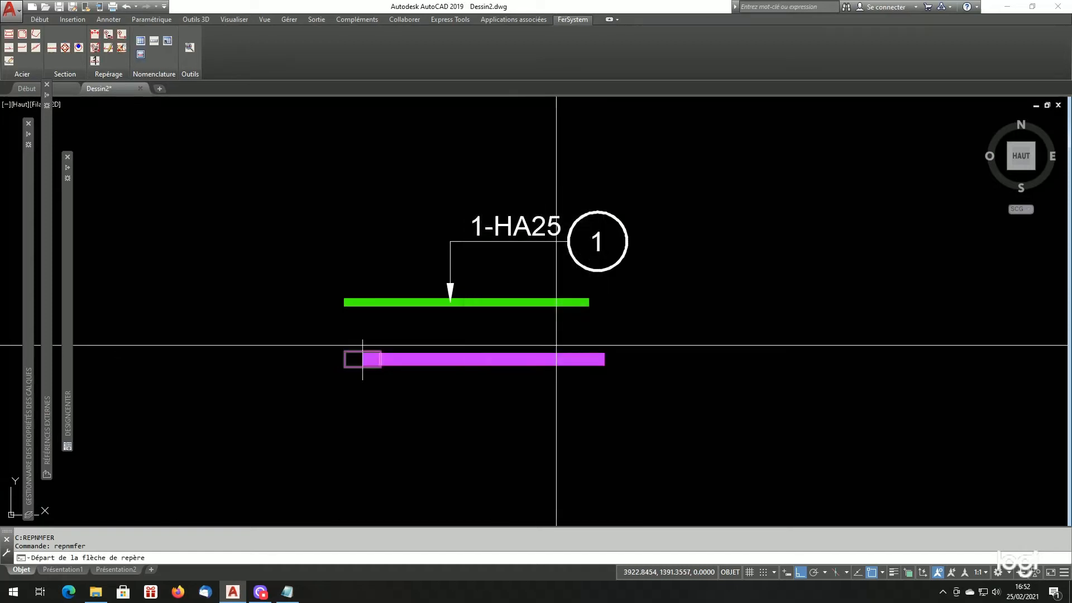
{"action": "left_click", "coordinate": [589, 302]}
{"action": "left_click", "coordinate": [737, 290]}
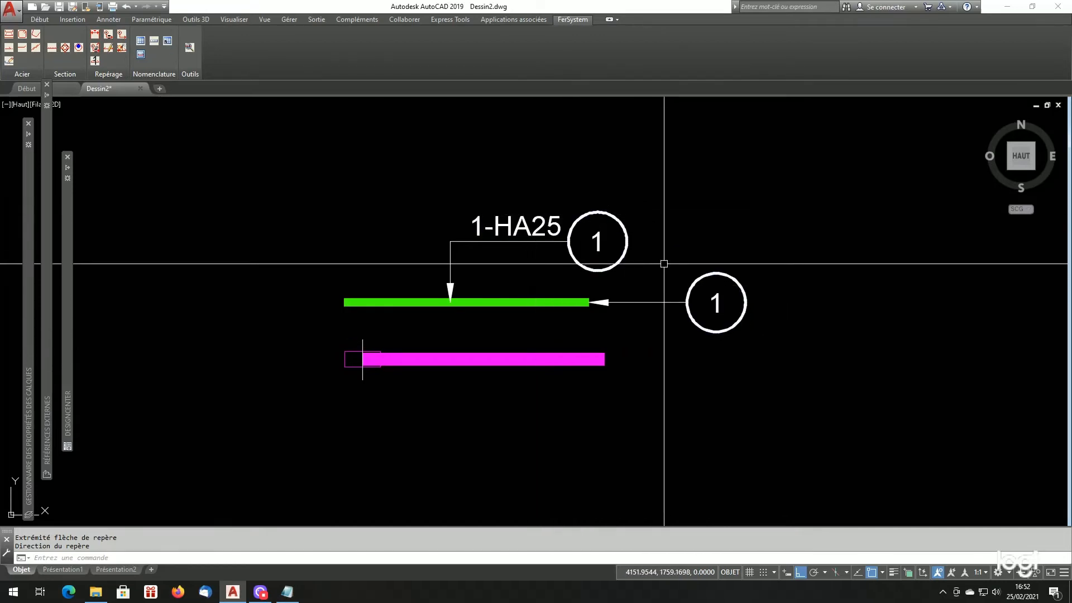
- In Listfersystem.cfg, examine the DEFAULTECHFERSYSTEM, ENFERSYSTEM and ANCFERSYSTEM lines, highlighting the ENFERSYSTEM value and bringing the line starts into view
{"action": "left_click", "coordinate": [287, 593]}
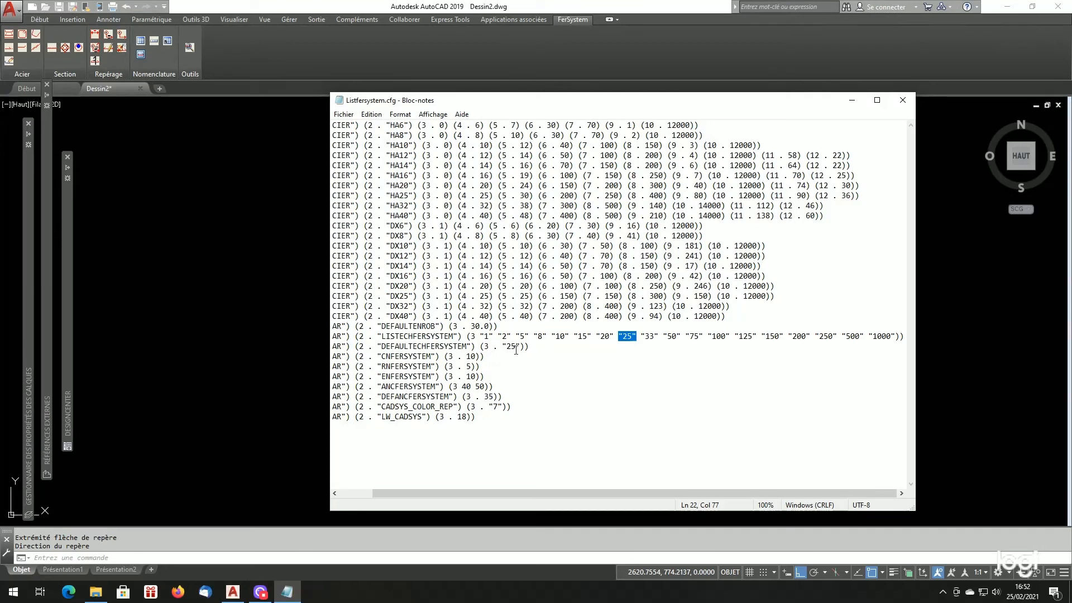
{"action": "left_click", "coordinate": [516, 348]}
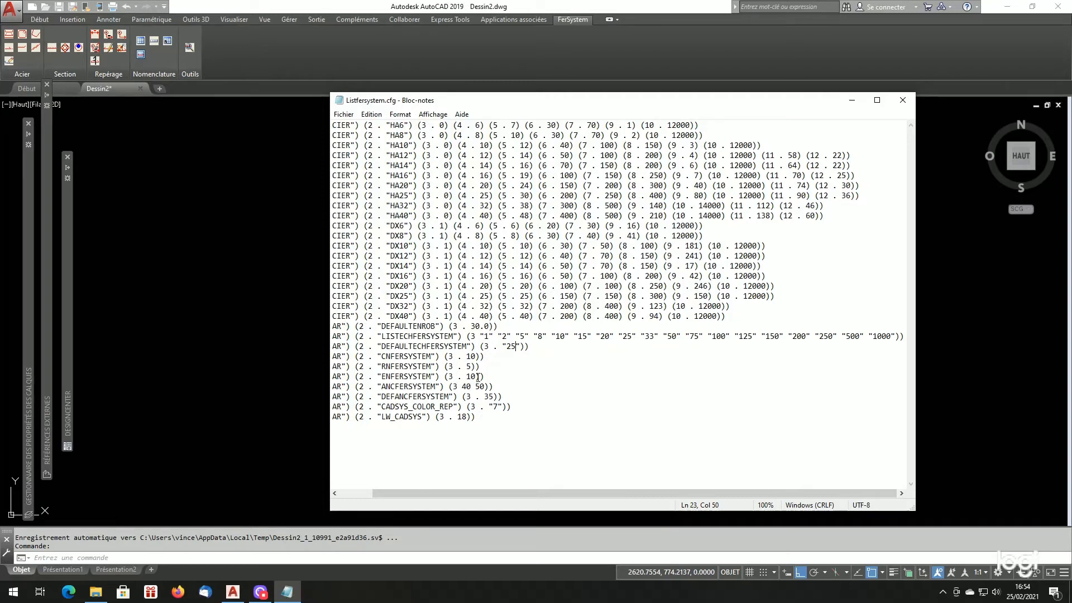
{"action": "left_click_drag", "start_coordinate": [471, 377], "coordinate": [466, 376]}
{"action": "key", "text": "shift+Right"}
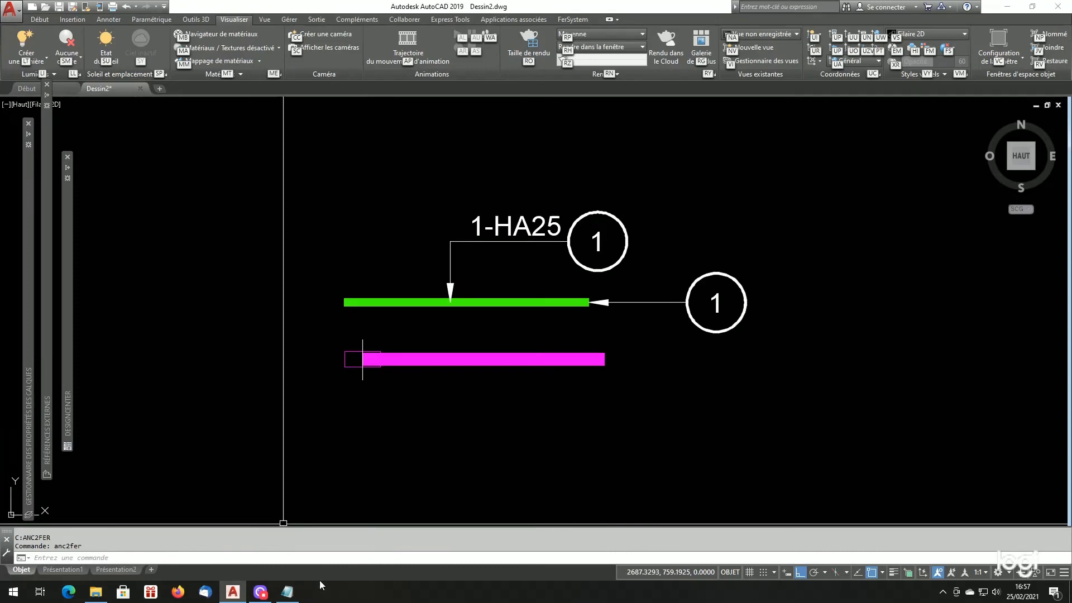
{"action": "left_click", "coordinate": [289, 593]}
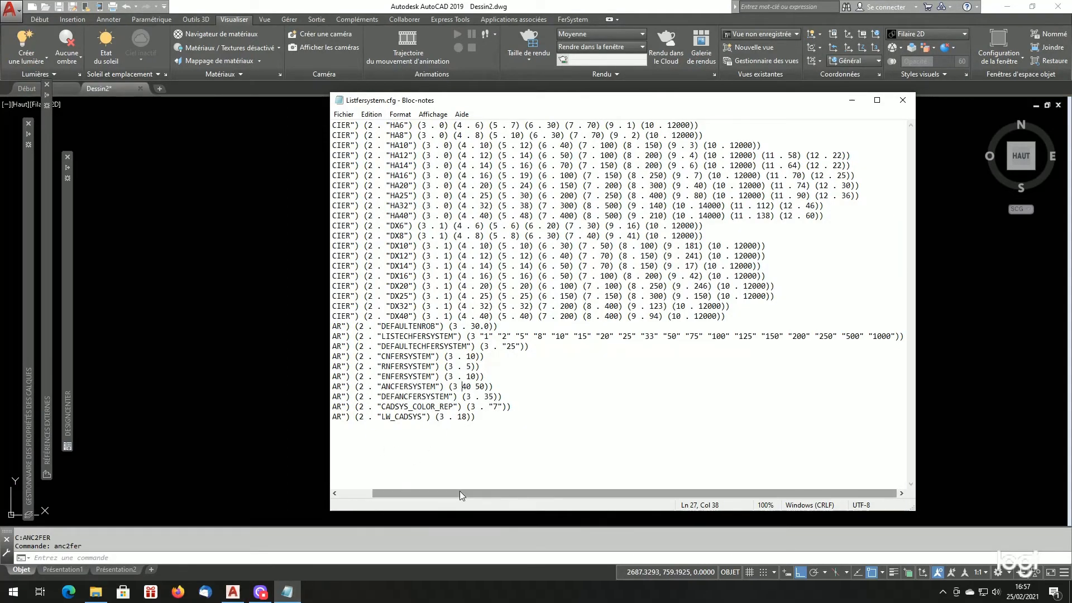
{"action": "left_click_drag", "start_coordinate": [461, 492], "coordinate": [406, 504]}
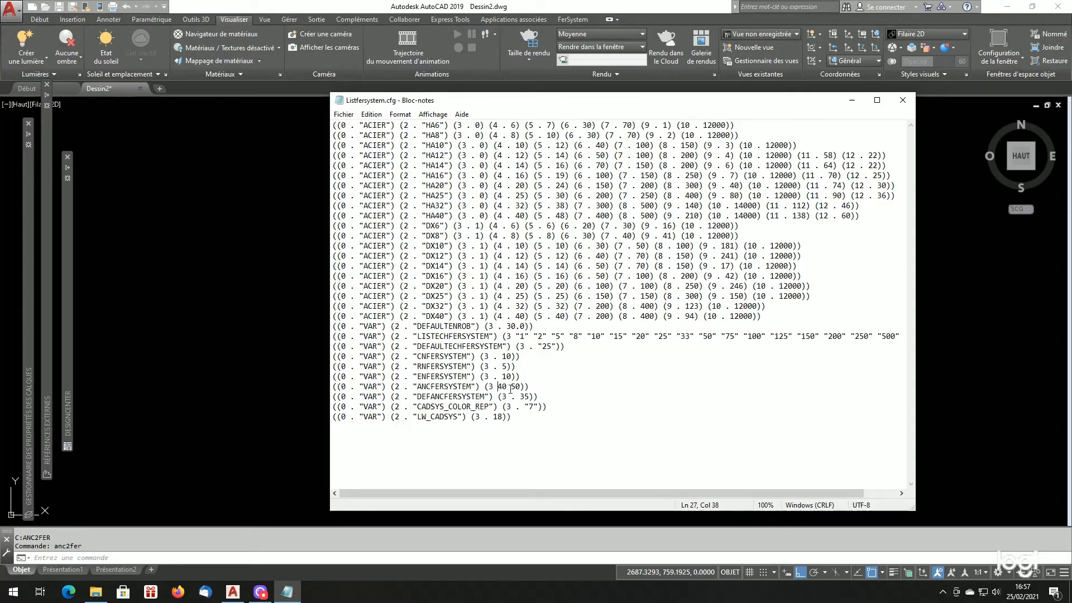
- Switch to AutoCAD and configure the standard bar generator for a simple 90° anchorage with a 40ø anchorage length
{"action": "left_click", "coordinate": [242, 373]}
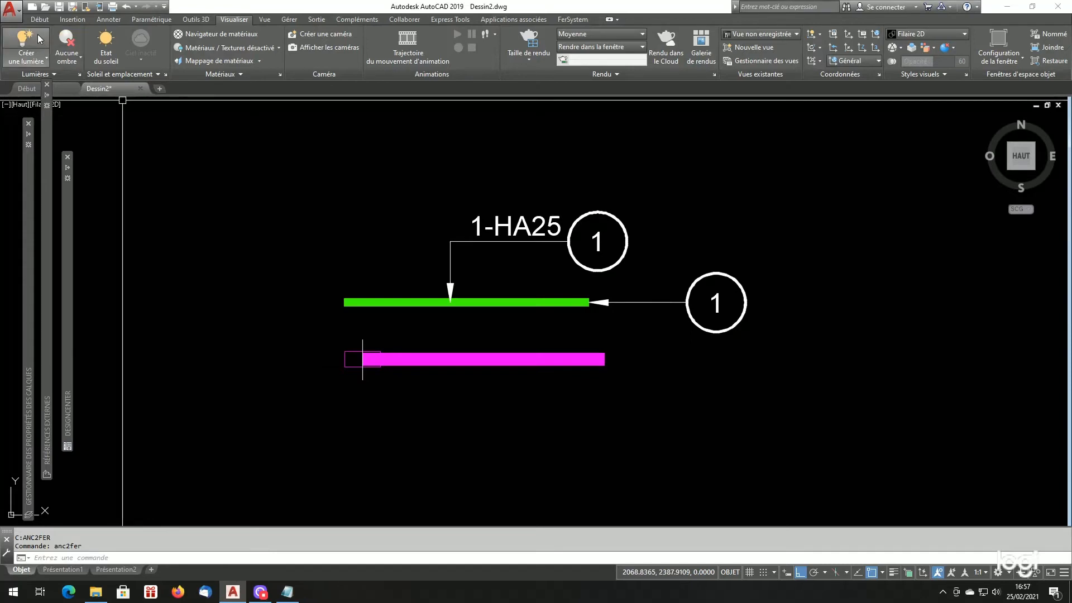
{"action": "left_click", "coordinate": [584, 20]}
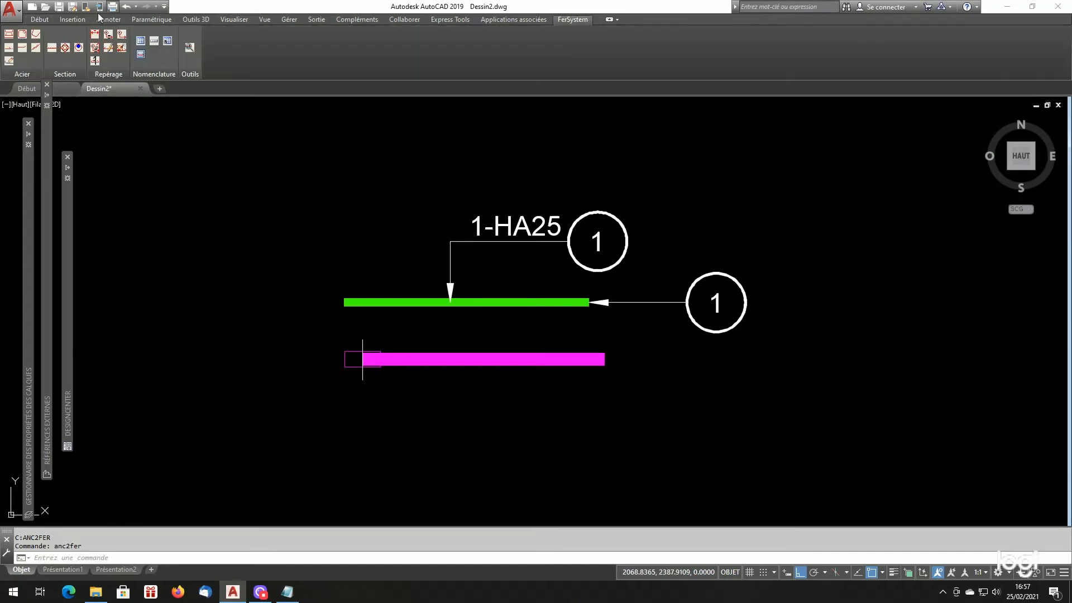
{"action": "left_click", "coordinate": [8, 41]}
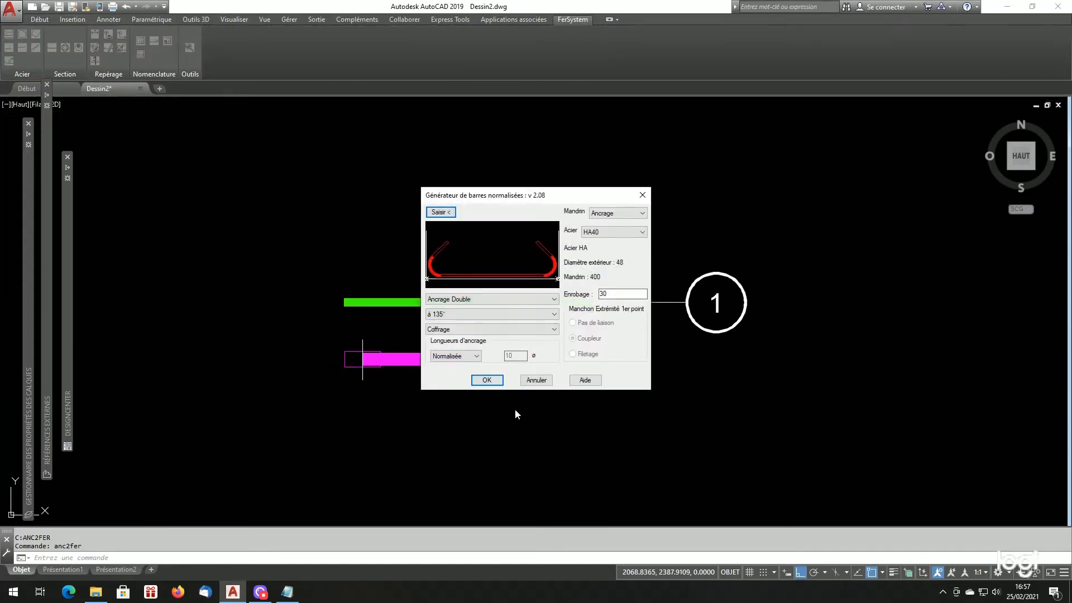
{"action": "left_click", "coordinate": [479, 300]}
{"action": "left_click", "coordinate": [464, 317]}
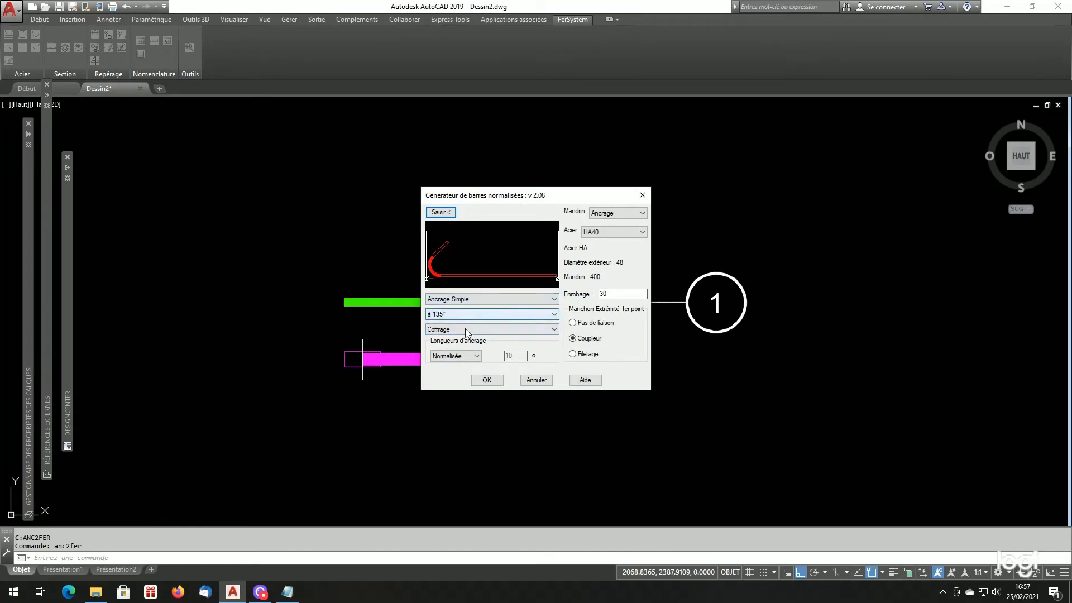
{"action": "left_click", "coordinate": [478, 311]}
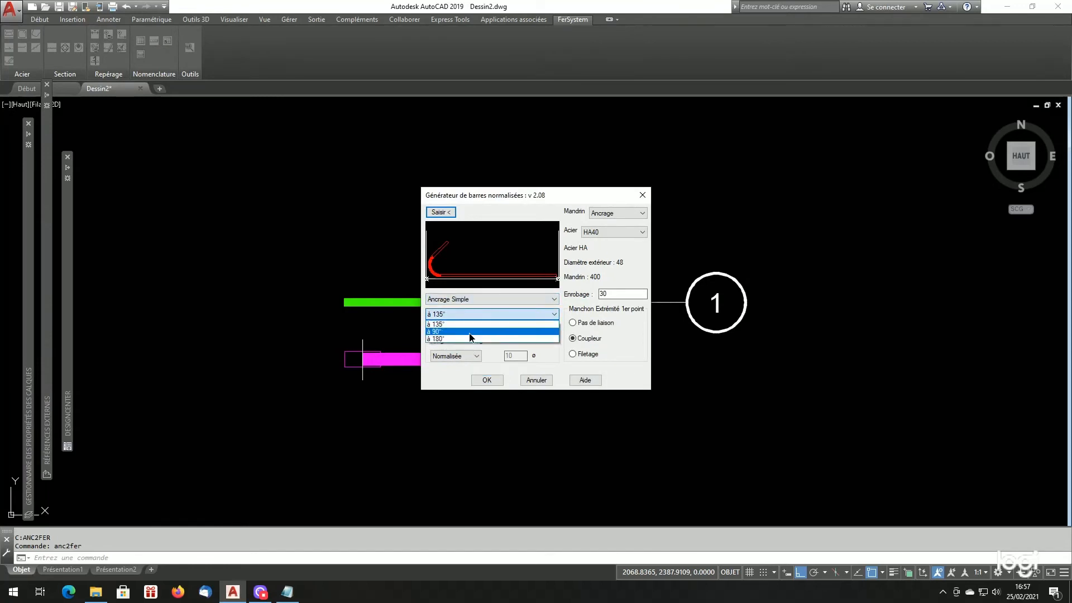
{"action": "left_click", "coordinate": [469, 332]}
{"action": "left_click", "coordinate": [460, 358]}
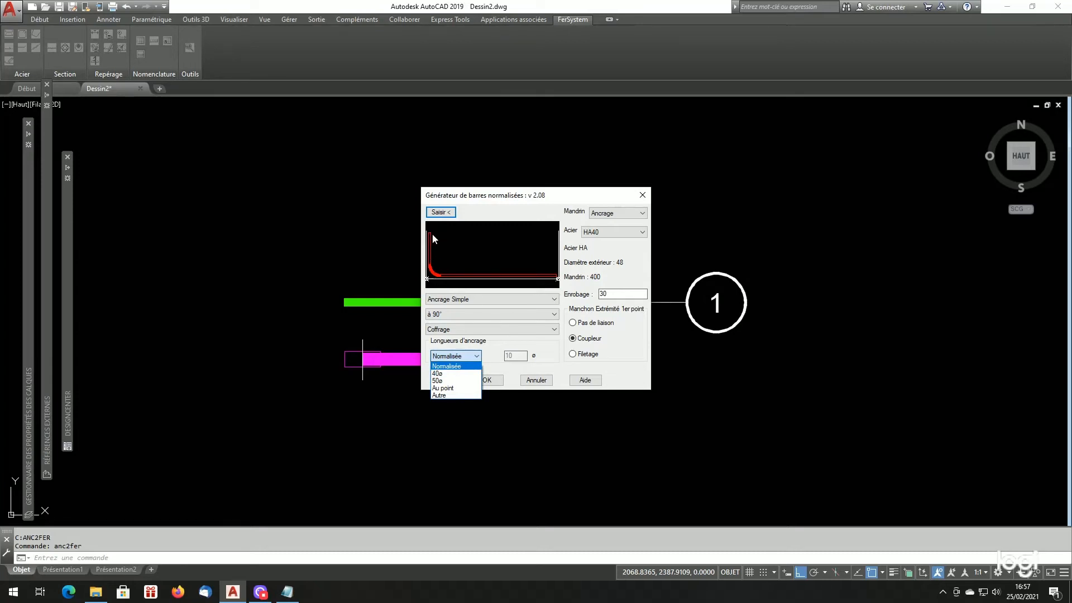
{"action": "left_click", "coordinate": [444, 374]}
- Compare the generator's anchorage length options with the ANCFERSYSTEM values 40 and 50 in Listfersystem.cfg, and return to the generator
{"action": "left_click", "coordinate": [447, 356]}
{"action": "left_click", "coordinate": [287, 592]}
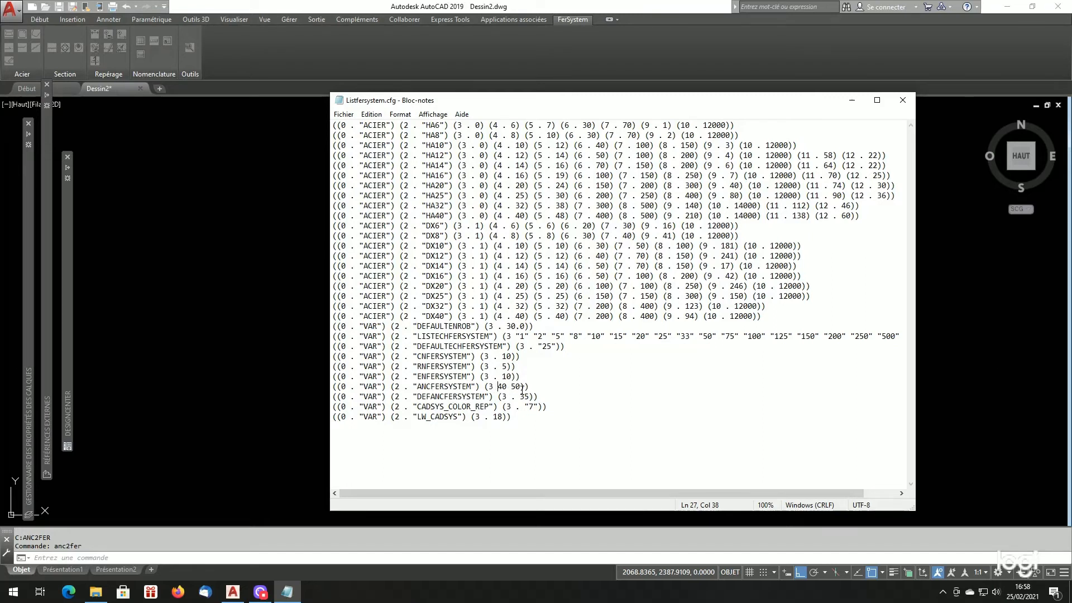
{"action": "left_click", "coordinate": [313, 389]}
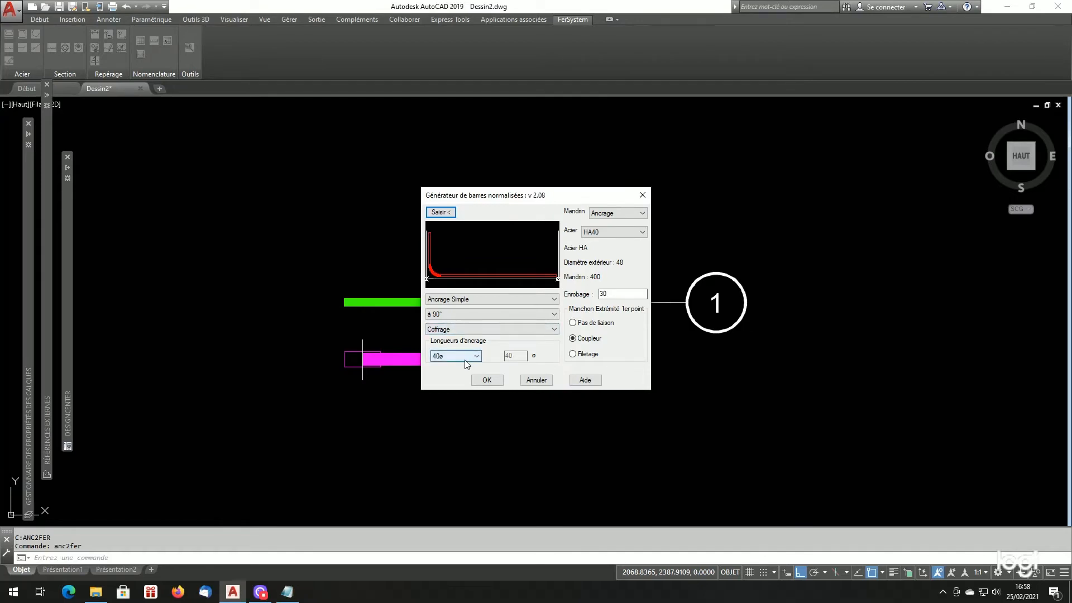
- Set the steel to HA10 and draw the bar horizontally above the HA25 bar, with its 90° anchorage turned up at the left end
{"action": "left_click", "coordinate": [626, 232]}
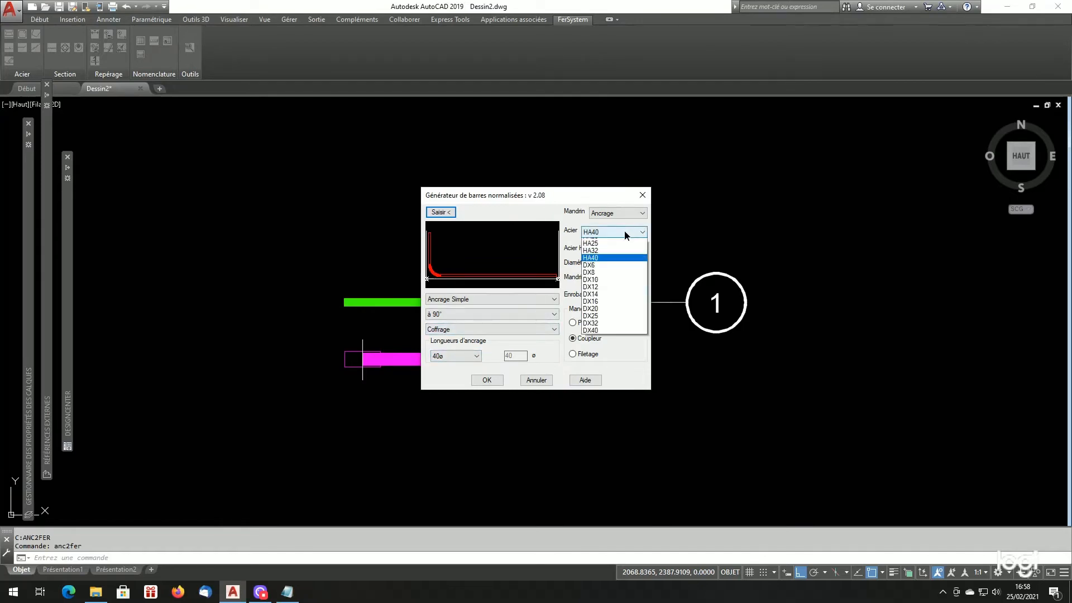
{"action": "left_click", "coordinate": [606, 261]}
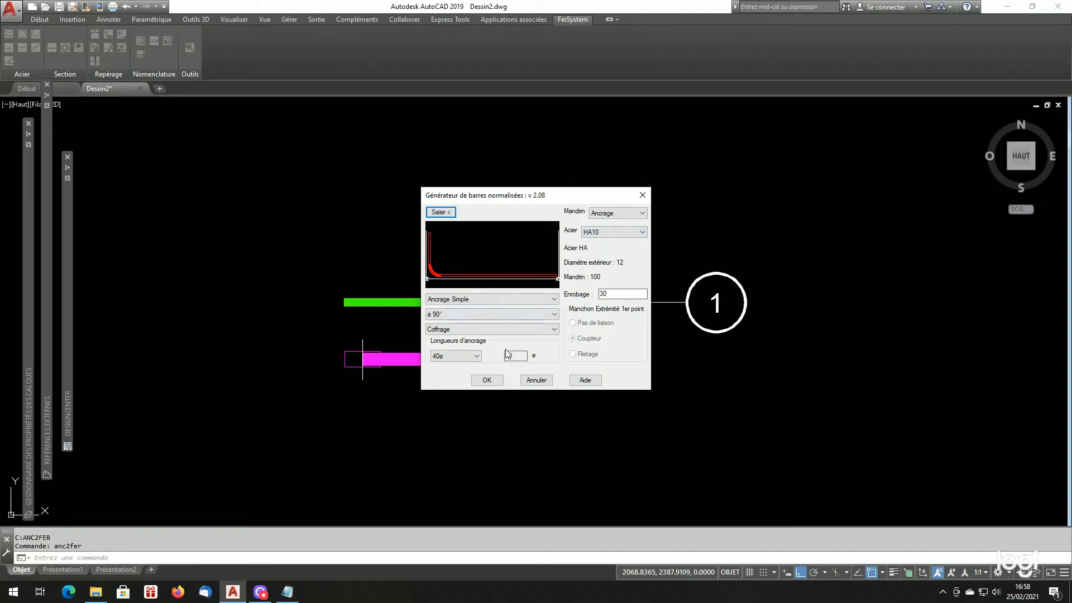
{"action": "left_click", "coordinate": [442, 213]}
{"action": "scroll", "coordinate": [450, 229], "scroll_direction": "down", "scroll_amount": 2}
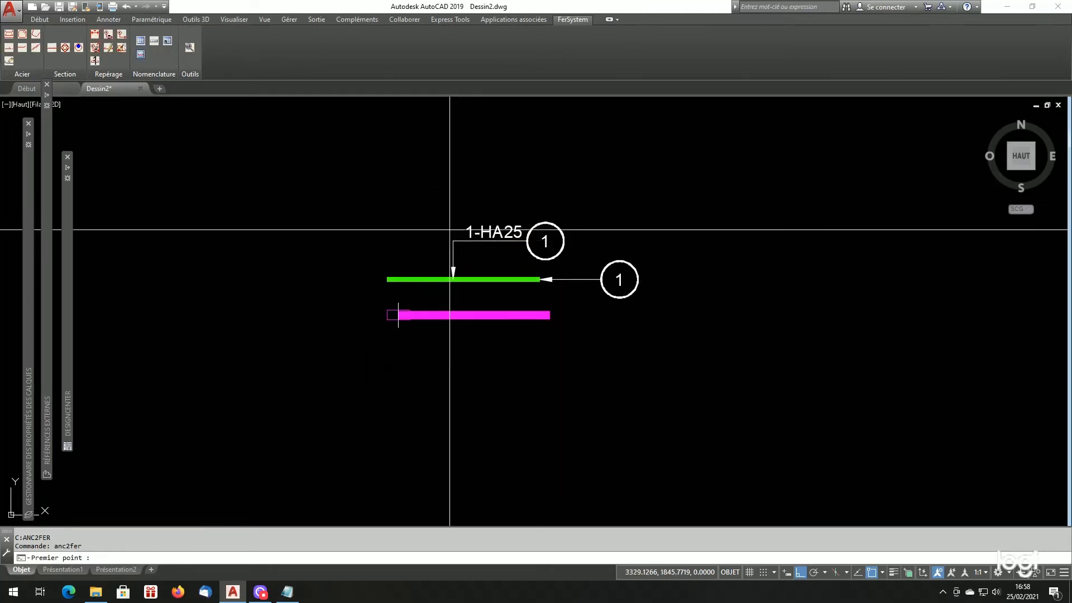
{"action": "left_click", "coordinate": [397, 180]}
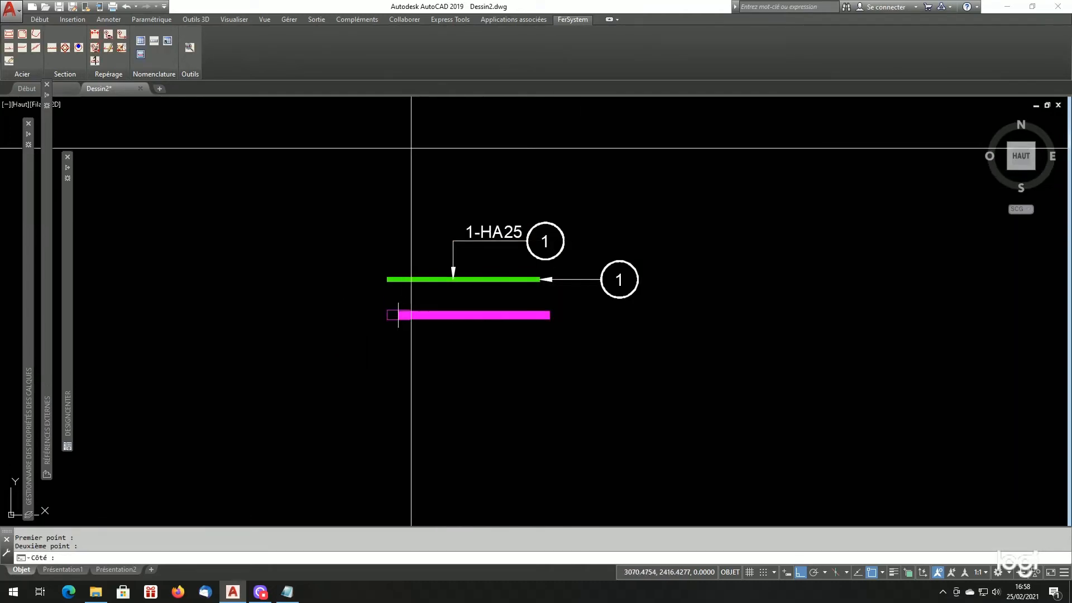
{"action": "left_click", "coordinate": [412, 192]}
{"action": "left_click", "coordinate": [487, 380]}
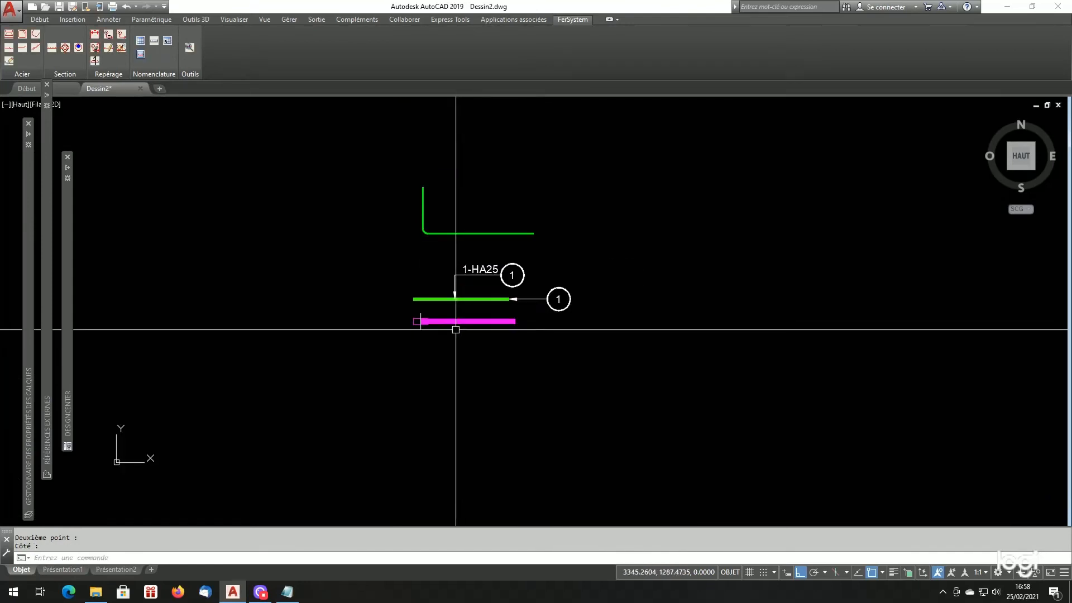
- Measure the vertical anchorage leg of the new HA10 bar with the distance command
{"action": "scroll", "coordinate": [442, 180], "scroll_direction": "up", "scroll_amount": 5}
{"action": "type", "text": "di"}
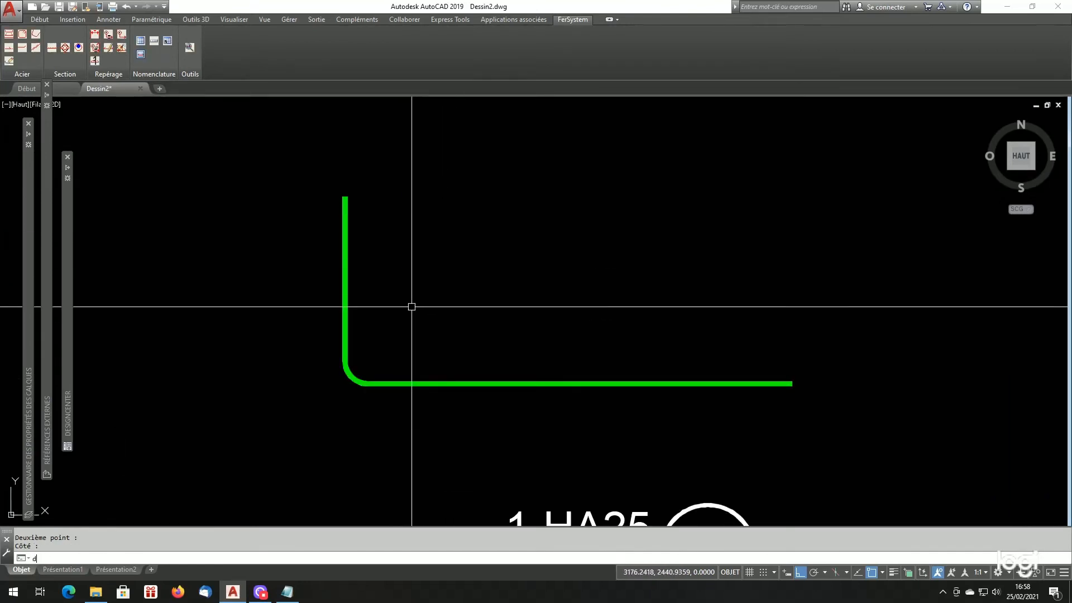
{"action": "key", "text": "Return"}
{"action": "left_click", "coordinate": [342, 349]}
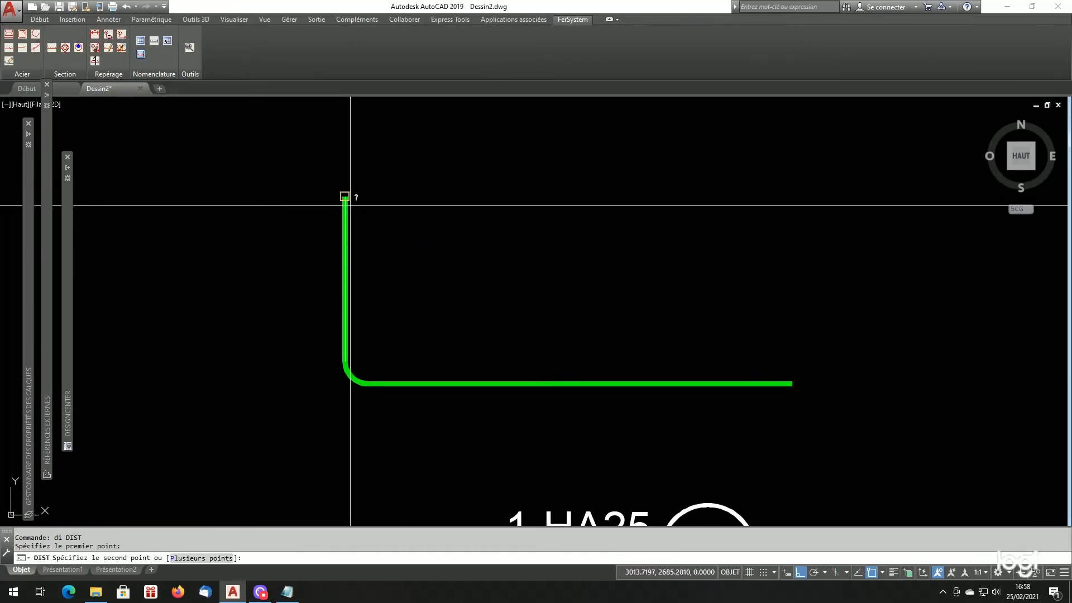
{"action": "left_click", "coordinate": [346, 197]}
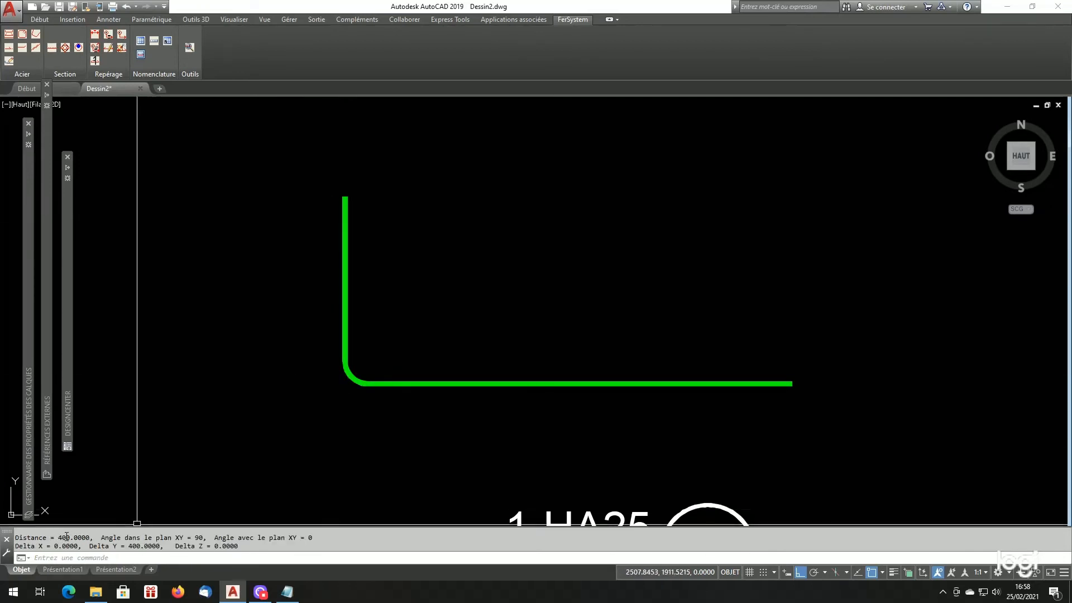
- Draw a second HA10 bar above the first with a 50ø anchorage length, its 90° leg turned up at the right end
{"action": "scroll", "coordinate": [359, 313], "scroll_direction": "down", "scroll_amount": 2}
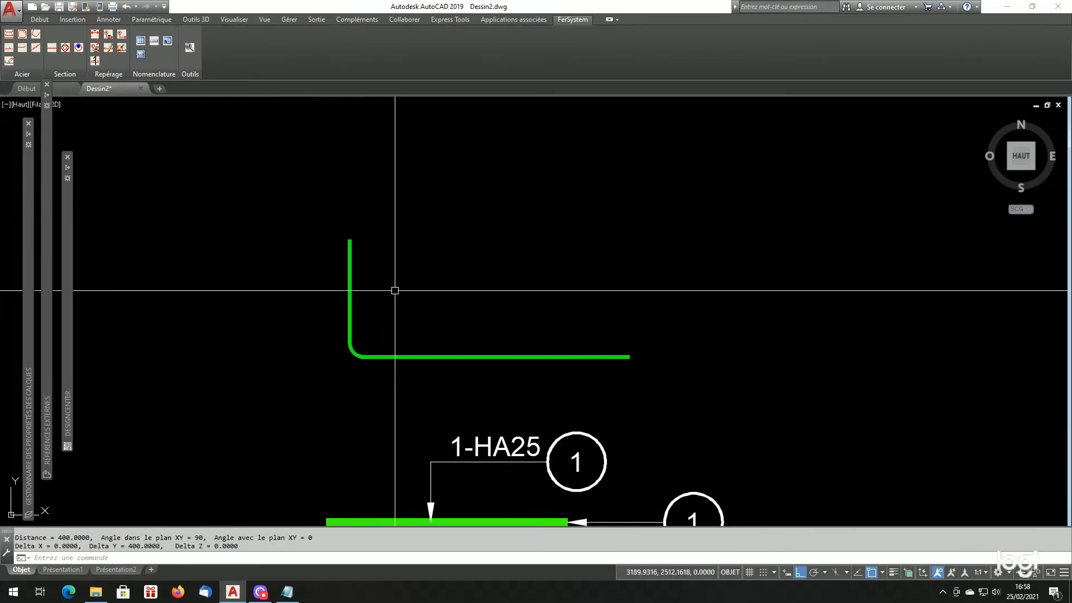
{"action": "left_click", "coordinate": [8, 35]}
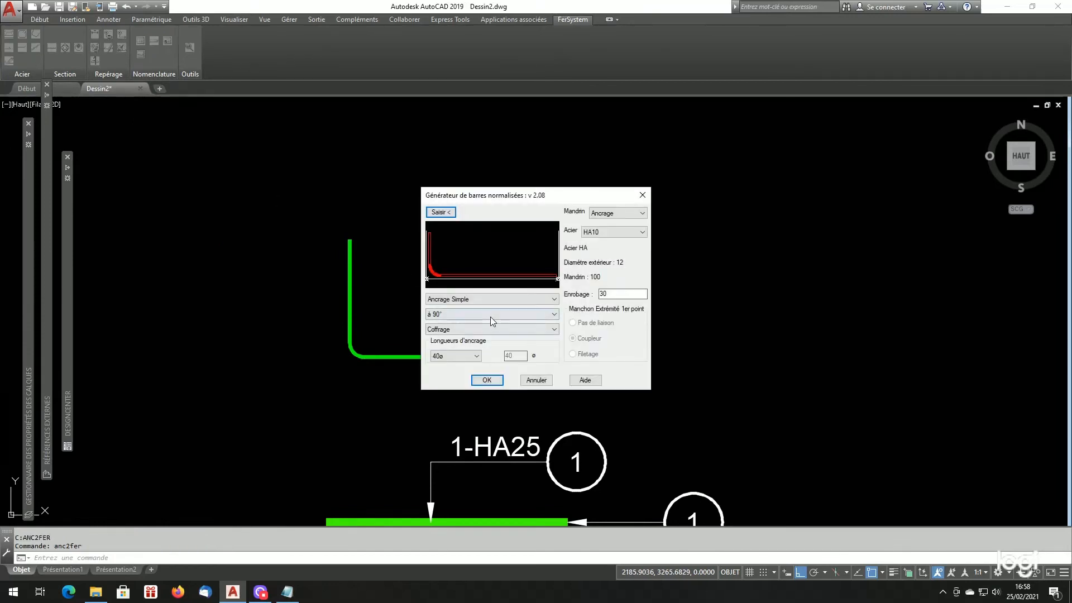
{"action": "left_click", "coordinate": [450, 356]}
{"action": "left_click", "coordinate": [446, 380]}
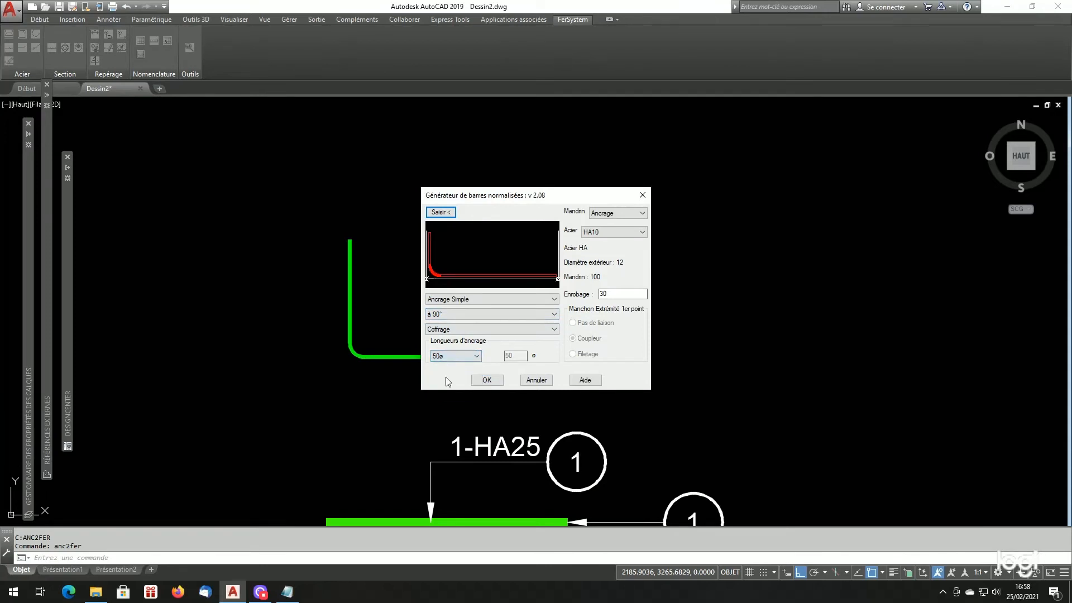
{"action": "left_click", "coordinate": [440, 212]}
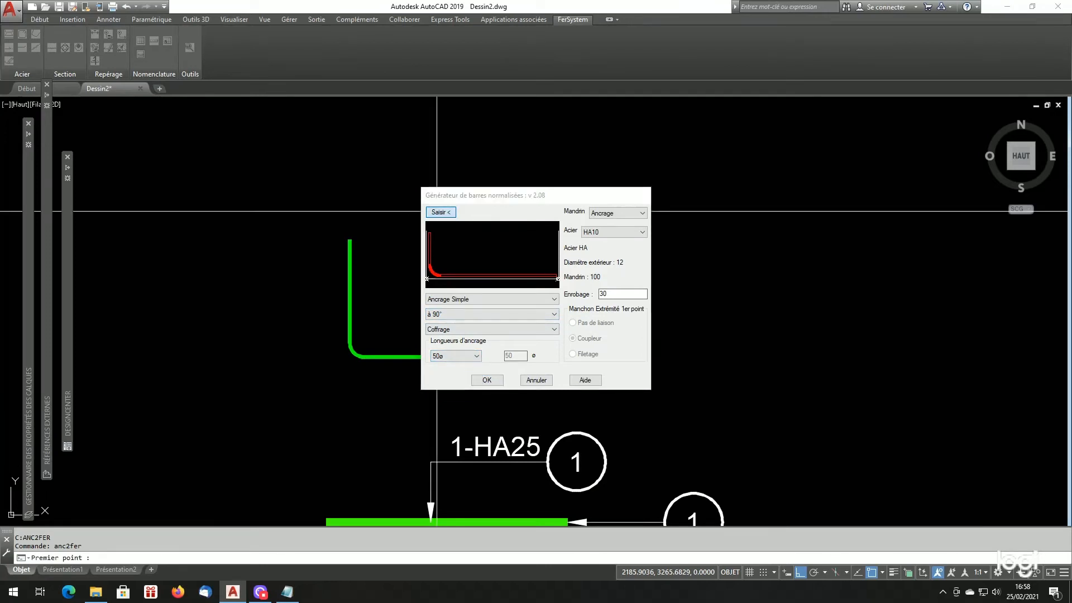
{"action": "left_click", "coordinate": [328, 164]}
{"action": "left_click", "coordinate": [696, 162]}
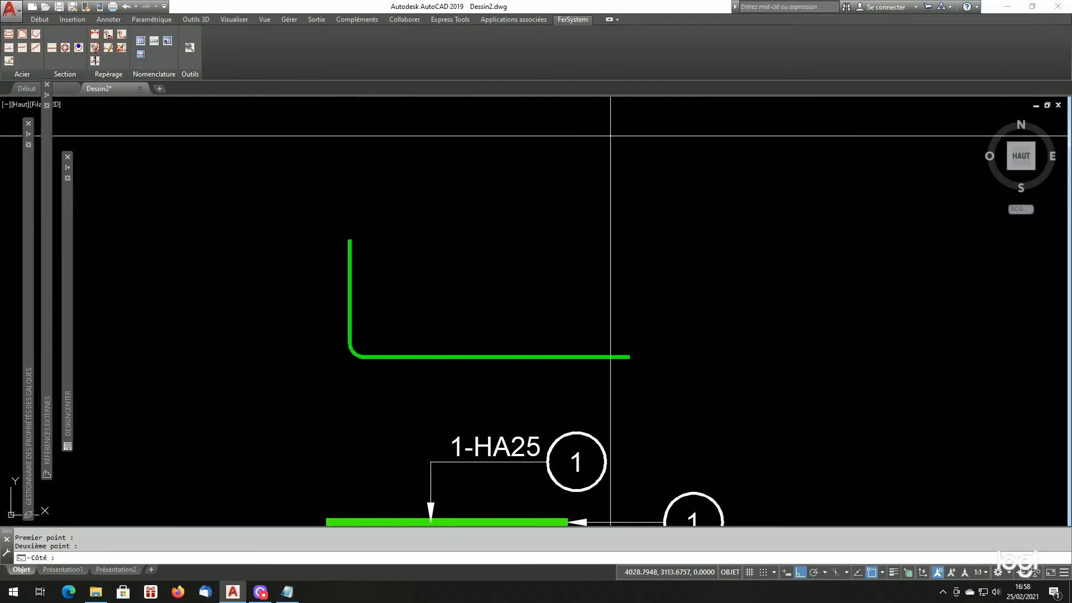
{"action": "left_click", "coordinate": [665, 106]}
{"action": "left_click", "coordinate": [487, 381]}
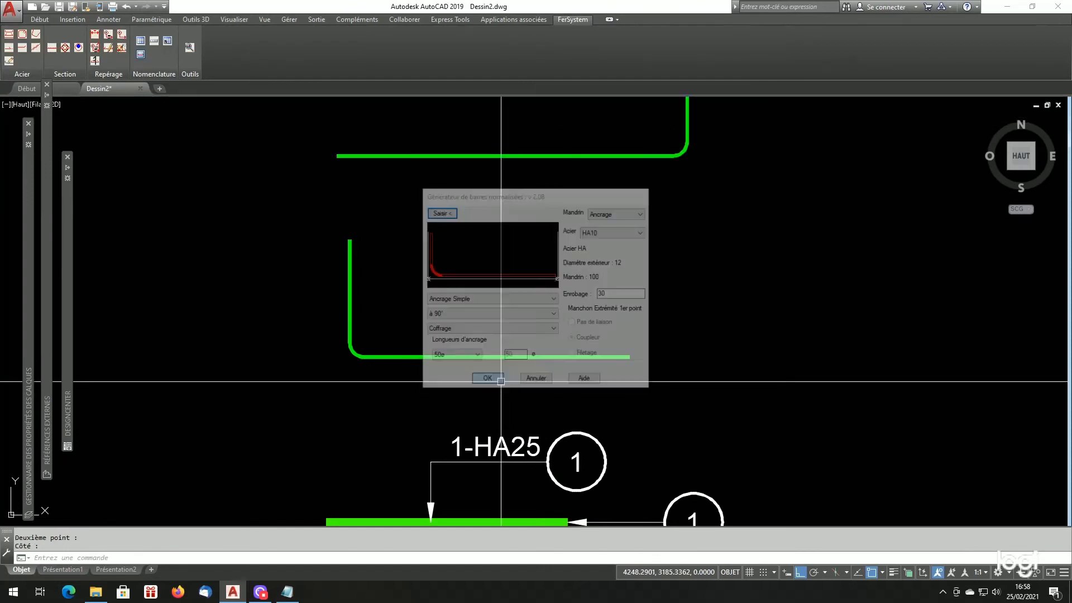
- Measure the vertical anchorage leg of the second HA10 bar with the distance command
{"action": "scroll", "coordinate": [548, 295], "scroll_direction": "down", "scroll_amount": 3}
{"action": "scroll", "coordinate": [600, 288], "scroll_direction": "up", "scroll_amount": 5}
{"action": "type", "text": "di"}
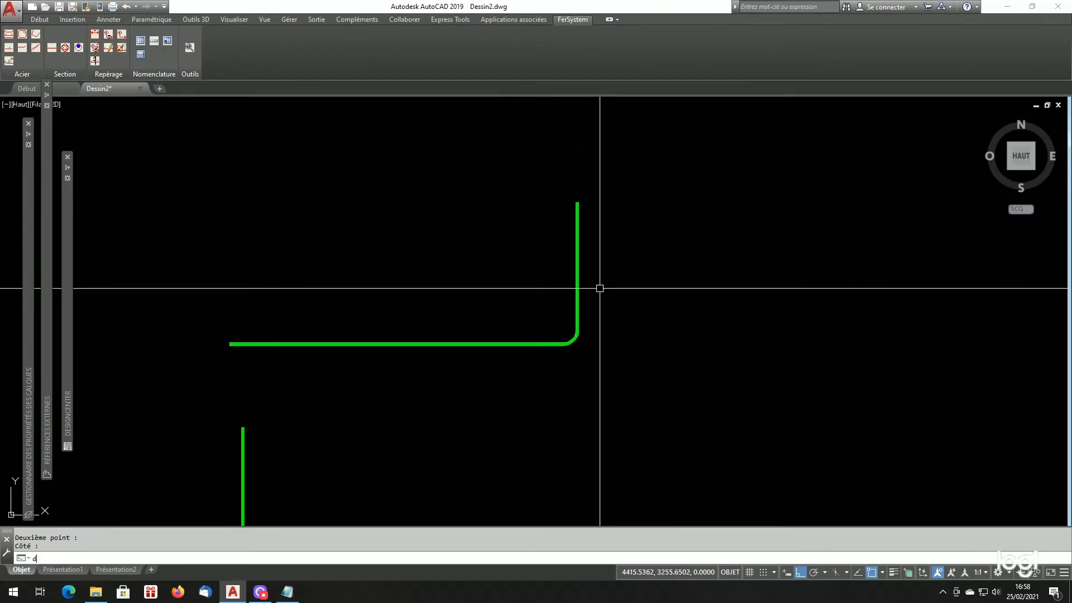
{"action": "key", "text": "Return"}
{"action": "left_click", "coordinate": [578, 331]}
{"action": "left_click", "coordinate": [582, 229]}
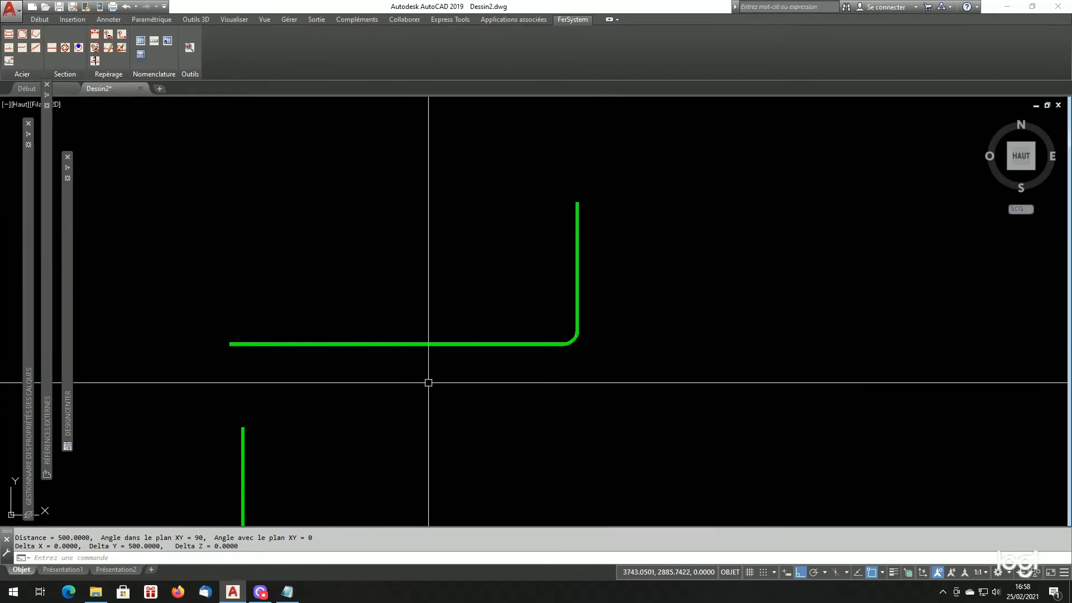
- Check the insertion scale units in the drawing units settings, then close them without changes
{"action": "type", "text": "un"}
{"action": "key", "text": "Return"}
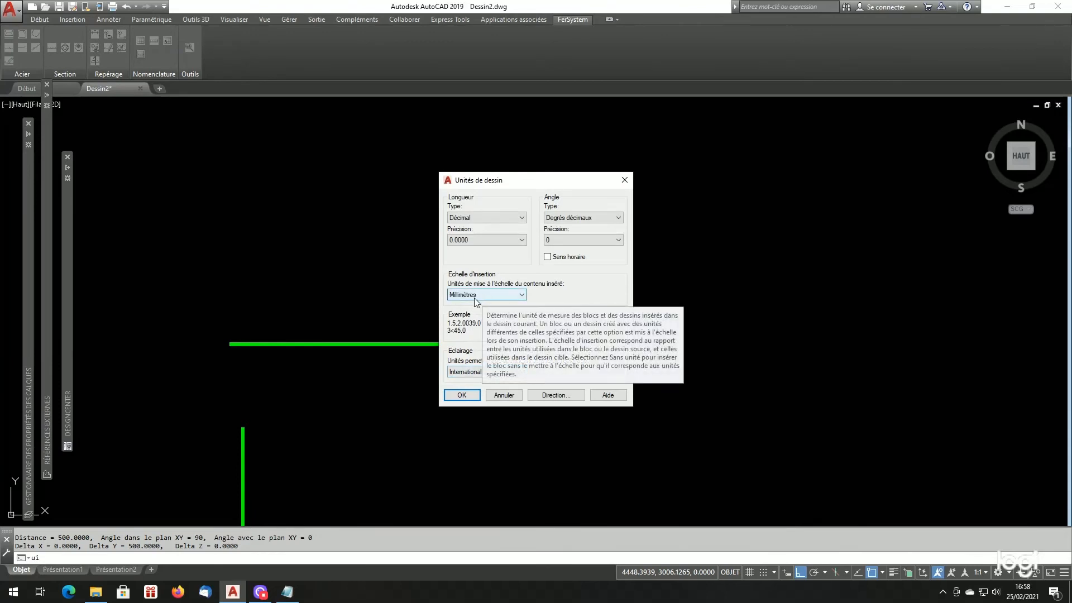
{"action": "left_click", "coordinate": [505, 396]}
{"action": "scroll", "coordinate": [651, 380], "scroll_direction": "down", "scroll_amount": 5}
{"action": "scroll", "coordinate": [514, 524], "scroll_direction": "up", "scroll_amount": 2}
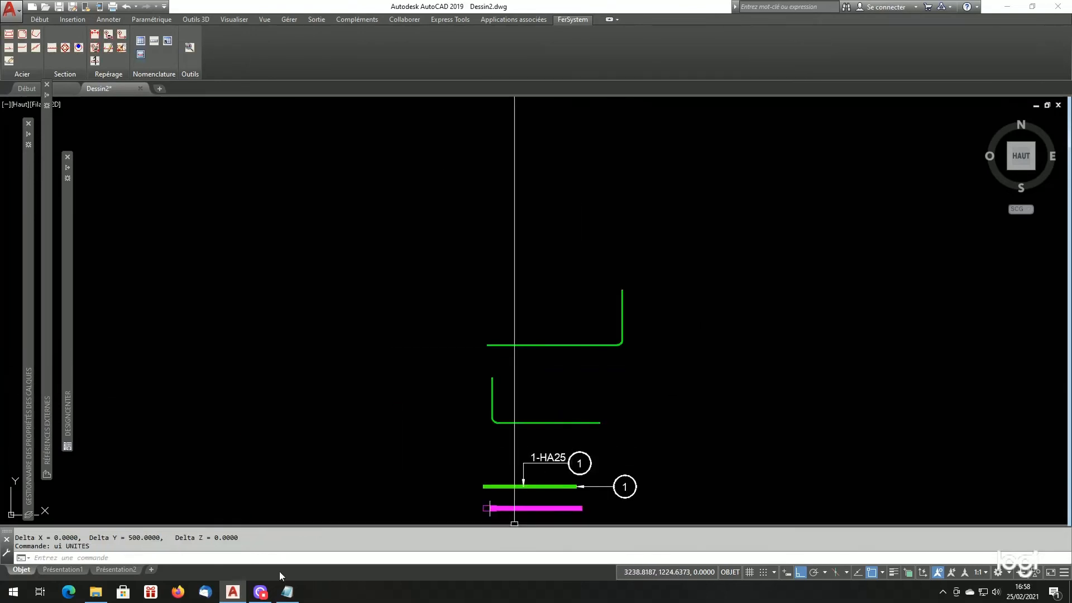
- Switch to Listfersystem.cfg in Notepad, review the DEFANCFERSYSTEM entry, and return to the AutoCAD drawing
{"action": "left_click", "coordinate": [261, 592]}
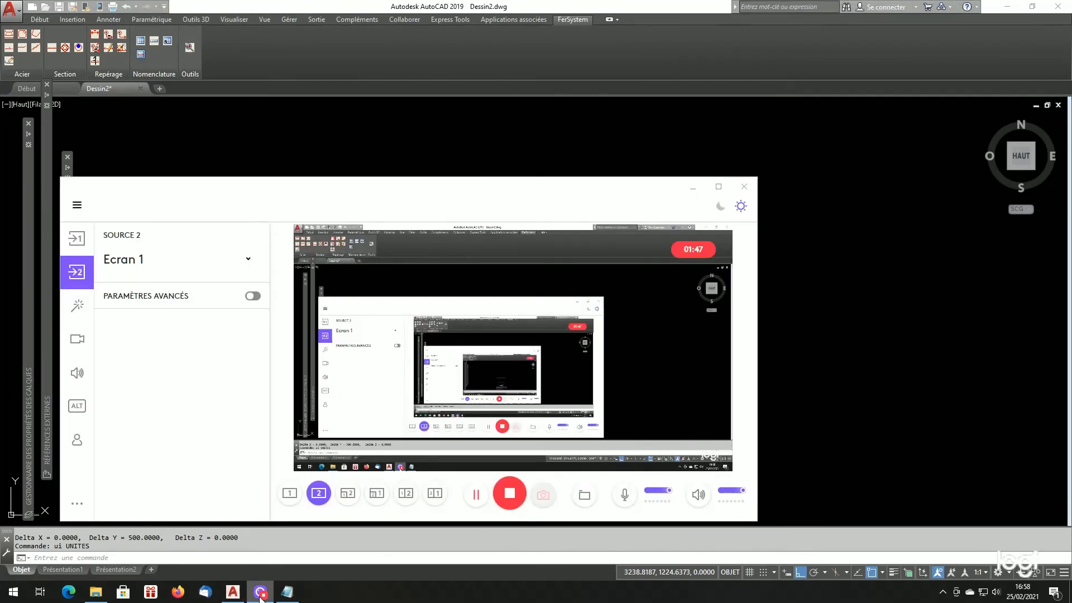
{"action": "left_click", "coordinate": [961, 427]}
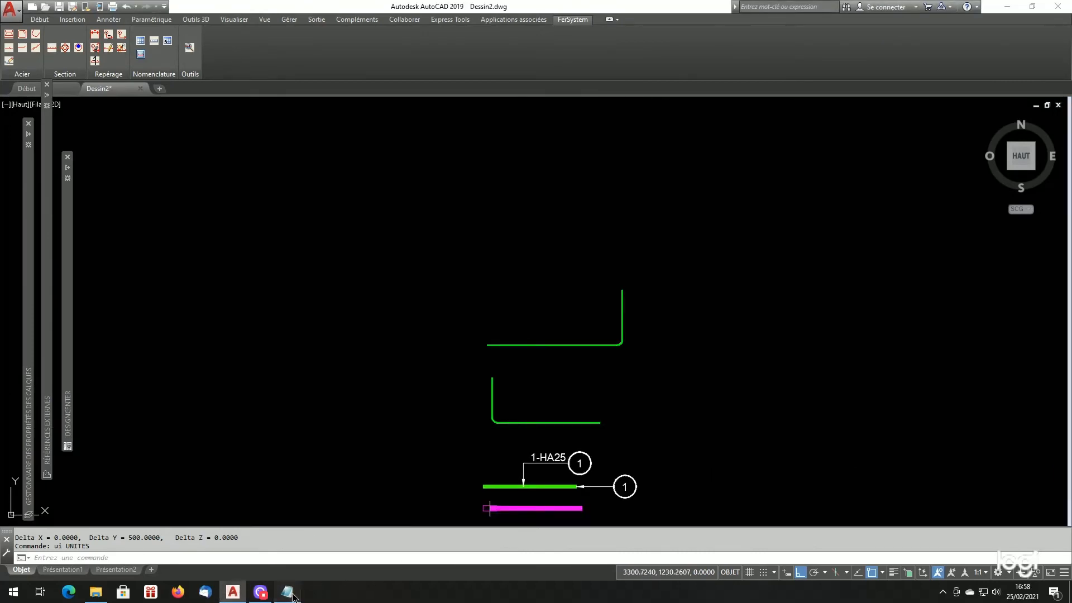
{"action": "left_click", "coordinate": [289, 593]}
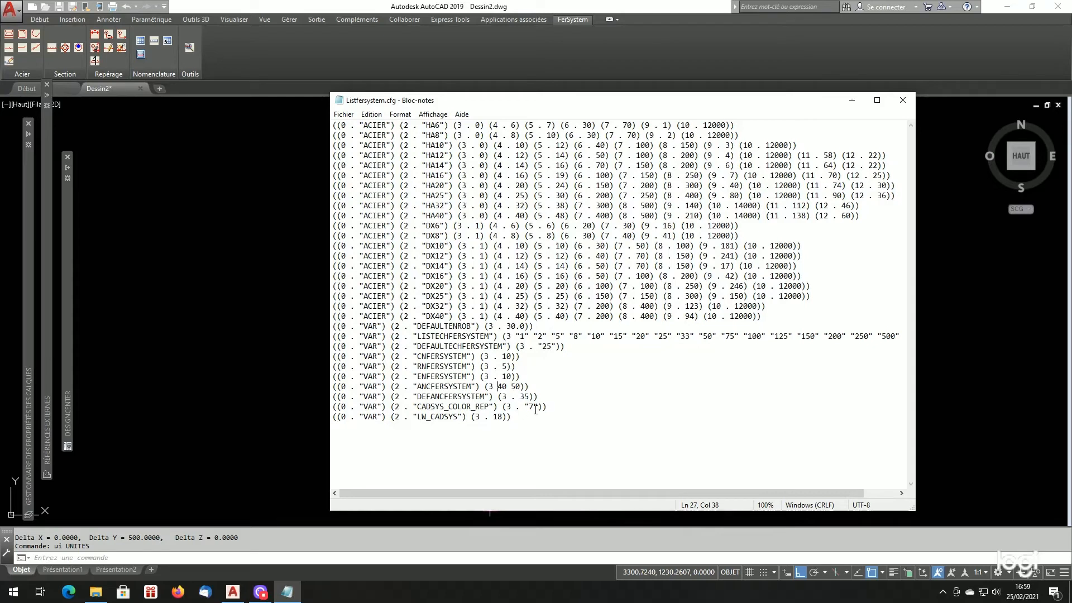
{"action": "left_click", "coordinate": [274, 413]}
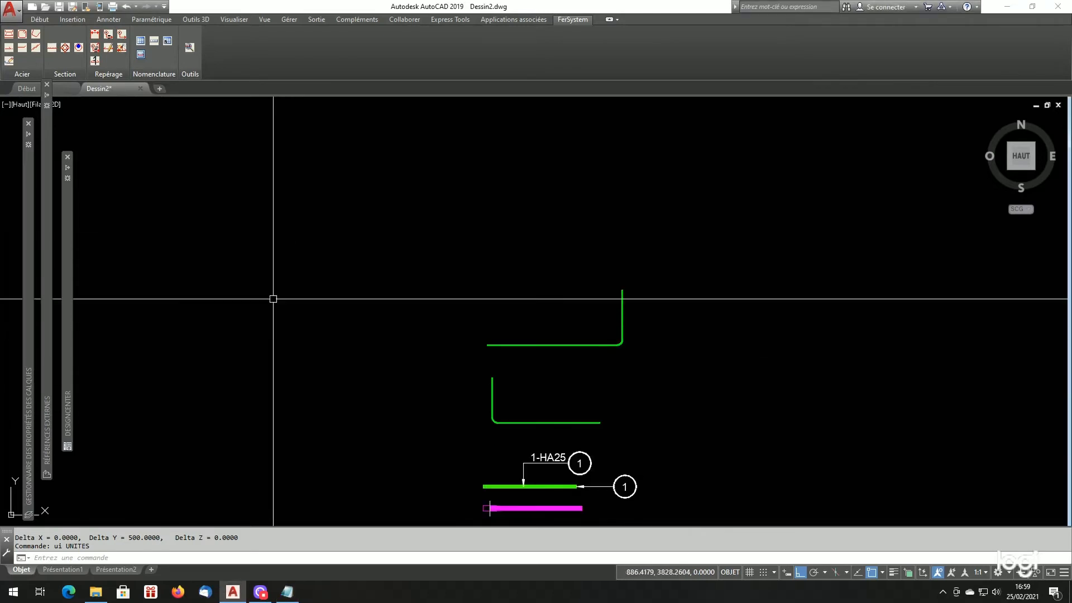
- Draw another horizontal HA10 bar beside the earlier ones with anchorage length Autre at 100ø, its 90° leg turned up at the right end
{"action": "left_click", "coordinate": [29, 53]}
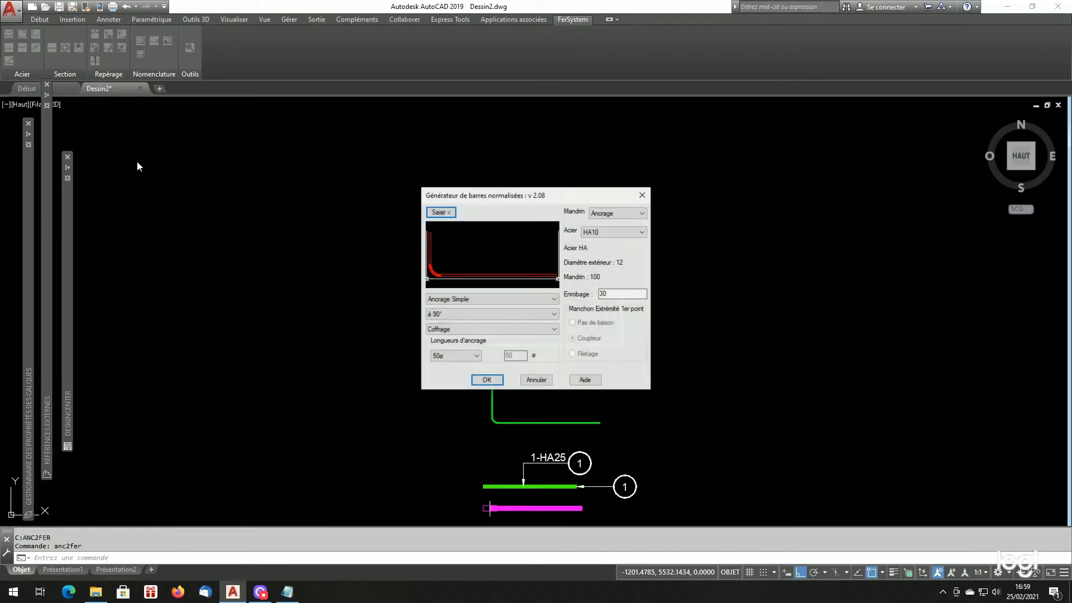
{"action": "left_click", "coordinate": [453, 357]}
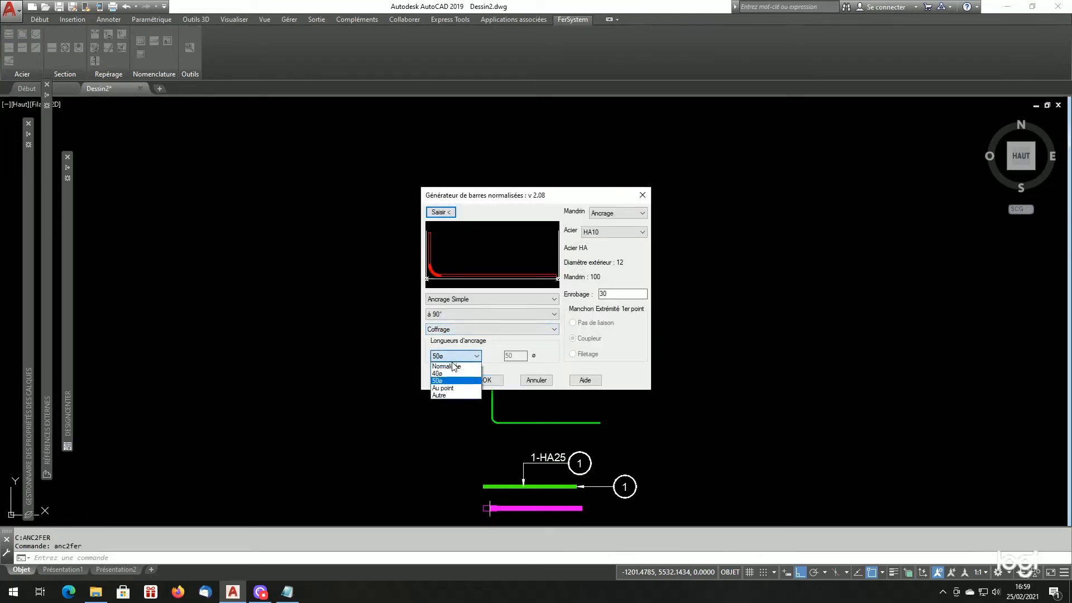
{"action": "left_click", "coordinate": [447, 394]}
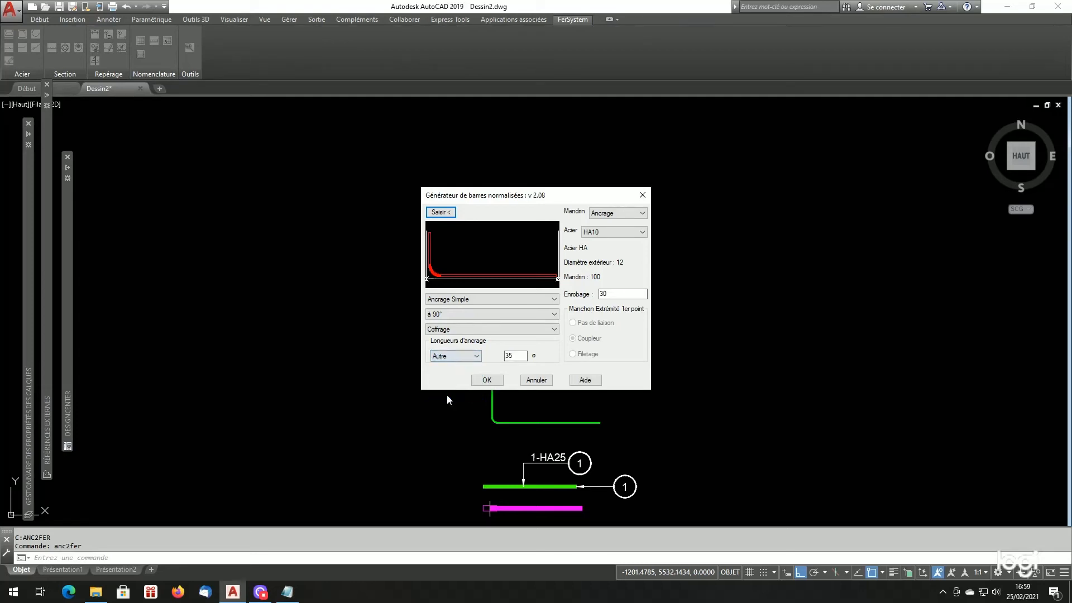
{"action": "left_click", "coordinate": [511, 353]}
{"action": "double_click", "coordinate": [511, 355]}
{"action": "type", "text": "15"}
{"action": "double_click", "coordinate": [519, 357]}
{"action": "type", "text": "100"}
{"action": "left_click", "coordinate": [441, 212]}
{"action": "left_click", "coordinate": [737, 327]}
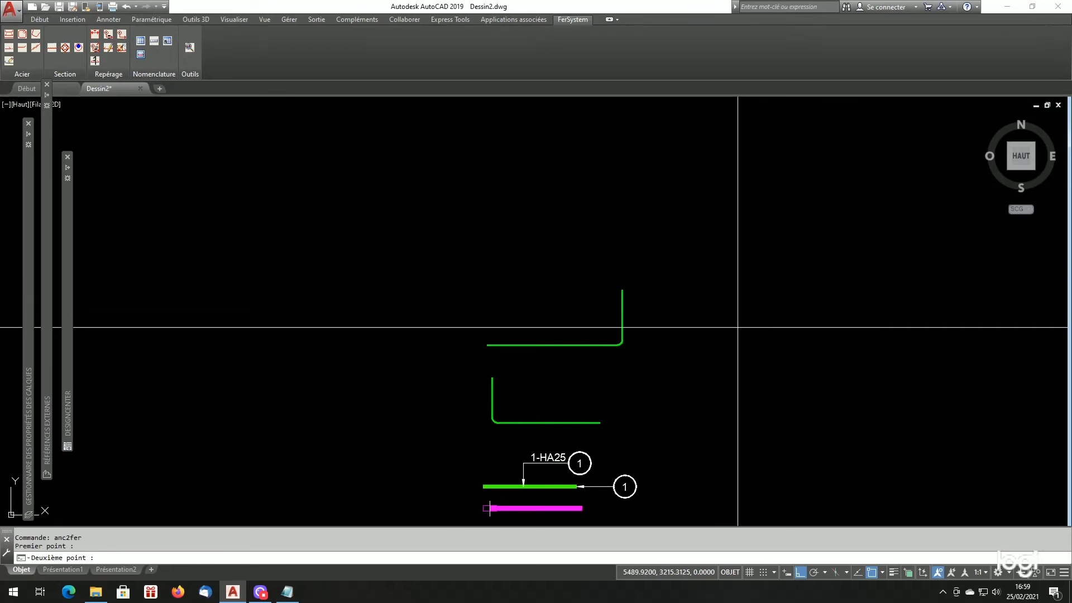
{"action": "left_click", "coordinate": [880, 327]}
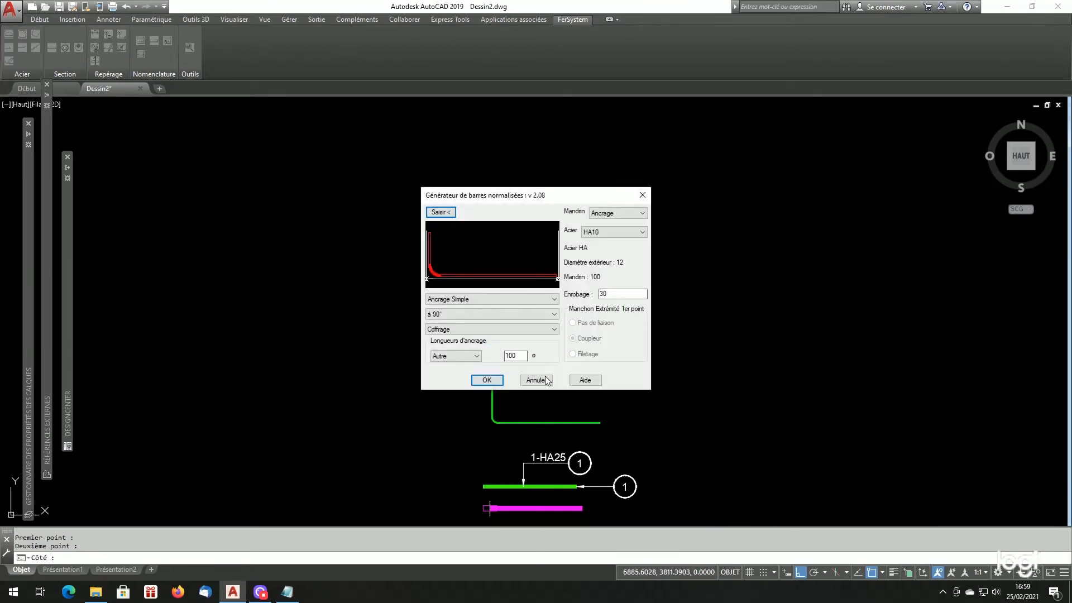
{"action": "left_click", "coordinate": [487, 380]}
{"action": "scroll", "coordinate": [747, 309], "scroll_direction": "down", "scroll_amount": 2}
{"action": "scroll", "coordinate": [756, 326], "scroll_direction": "up", "scroll_amount": 5}
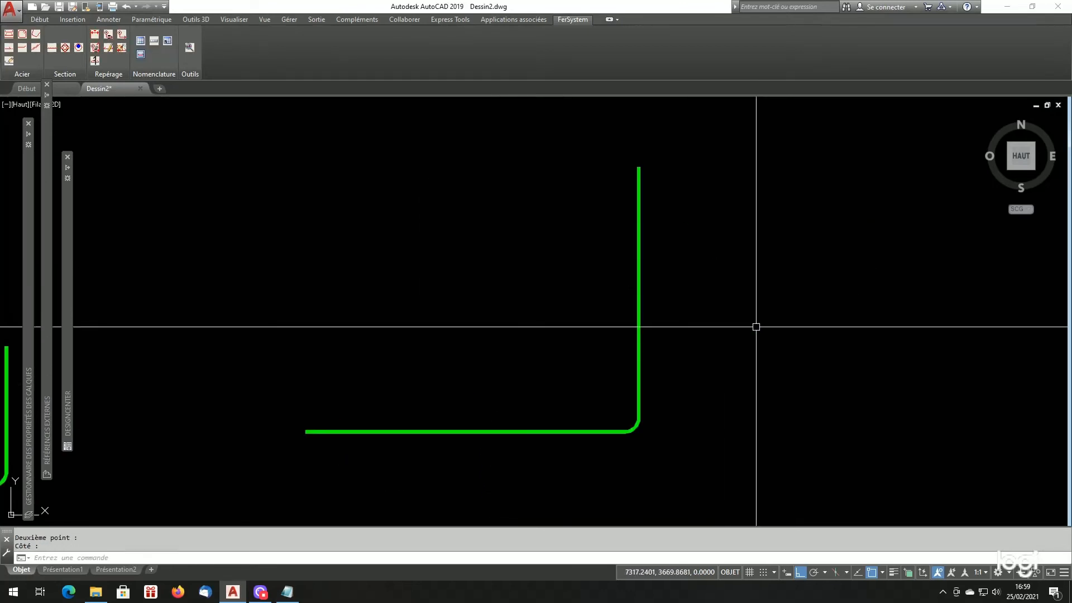
- Measure the vertical anchorage leg of the 100ø HA10 bar with the distance command
{"action": "type", "text": "di"}
{"action": "key", "text": "Return"}
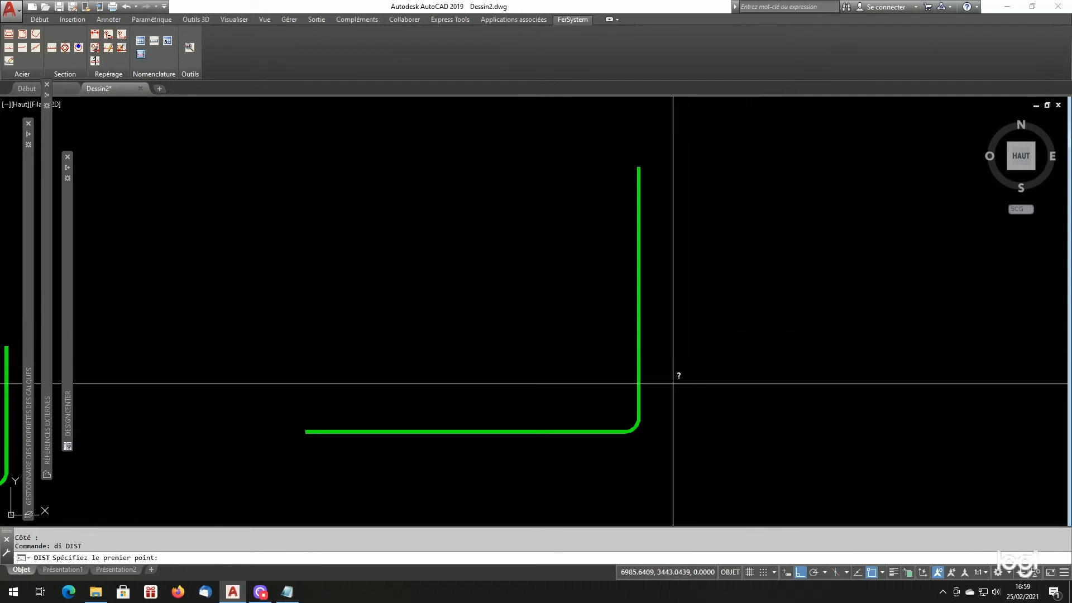
{"action": "left_click", "coordinate": [638, 399]}
{"action": "left_click", "coordinate": [639, 165]}
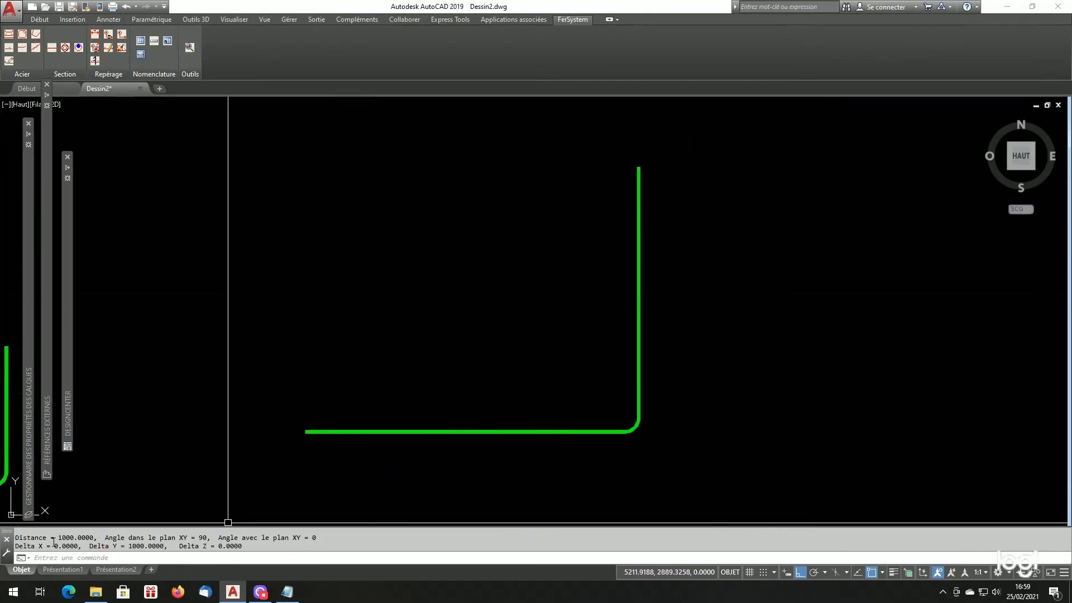
{"action": "scroll", "coordinate": [455, 352], "scroll_direction": "down", "scroll_amount": 4}
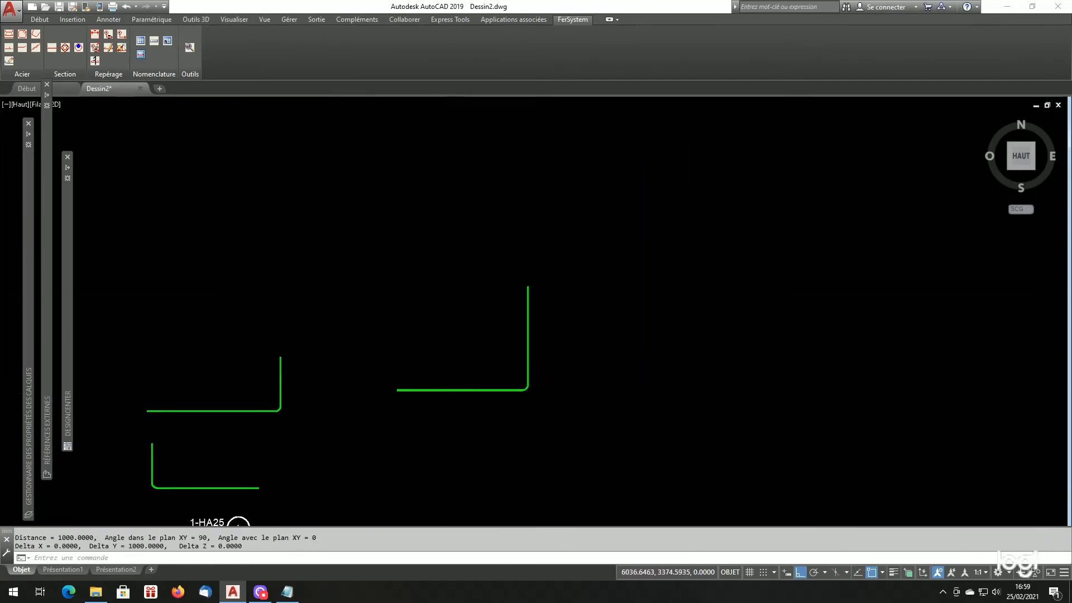
- Switch to Listfersystem.cfg in Notepad and examine the CADSYS_COLOR_REP and LW_CADSYS entries
{"action": "left_click", "coordinate": [287, 592]}
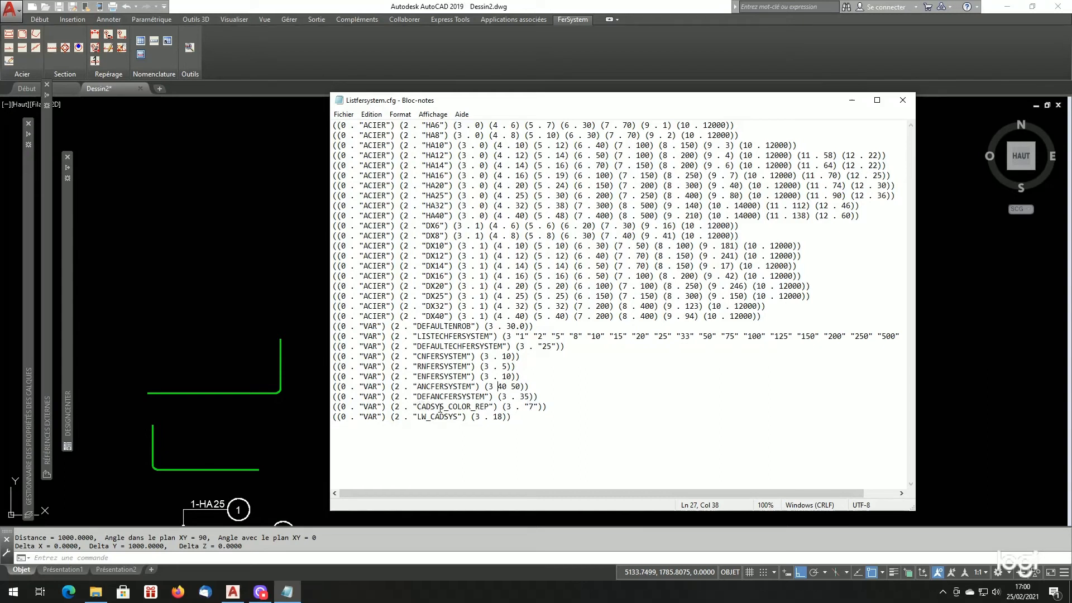
{"action": "double_click", "coordinate": [531, 407]}
{"action": "left_click", "coordinate": [495, 419]}
- Examine the layers' colours and lineweights in AutoCAD's layer properties manager and compare them with the LW_CADSYS value in Listfersystem.cfg
{"action": "left_click", "coordinate": [228, 339]}
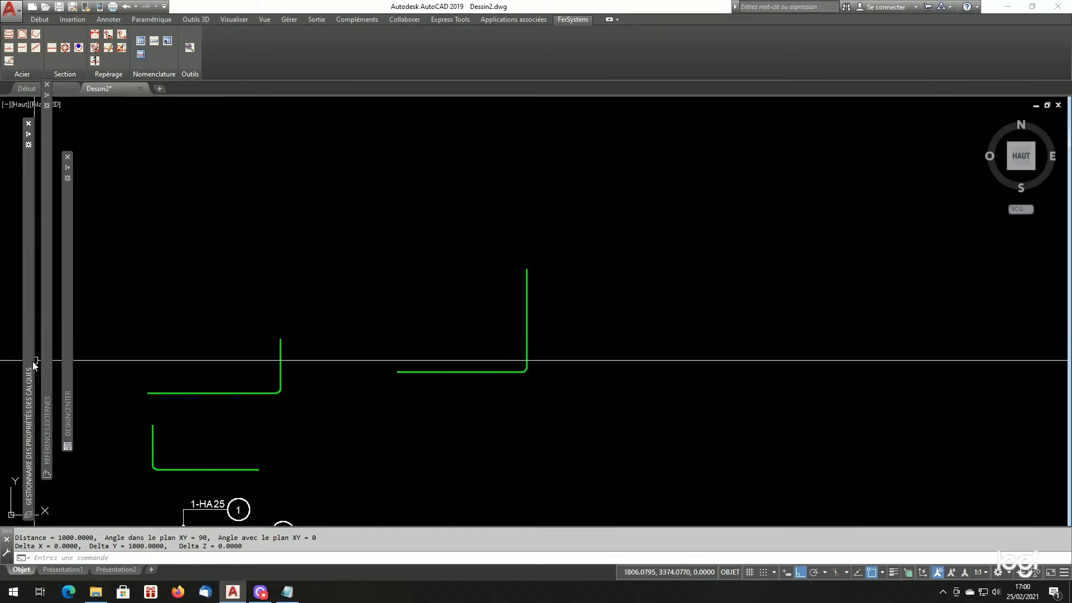
{"action": "mouse_move", "coordinate": [32, 360]}
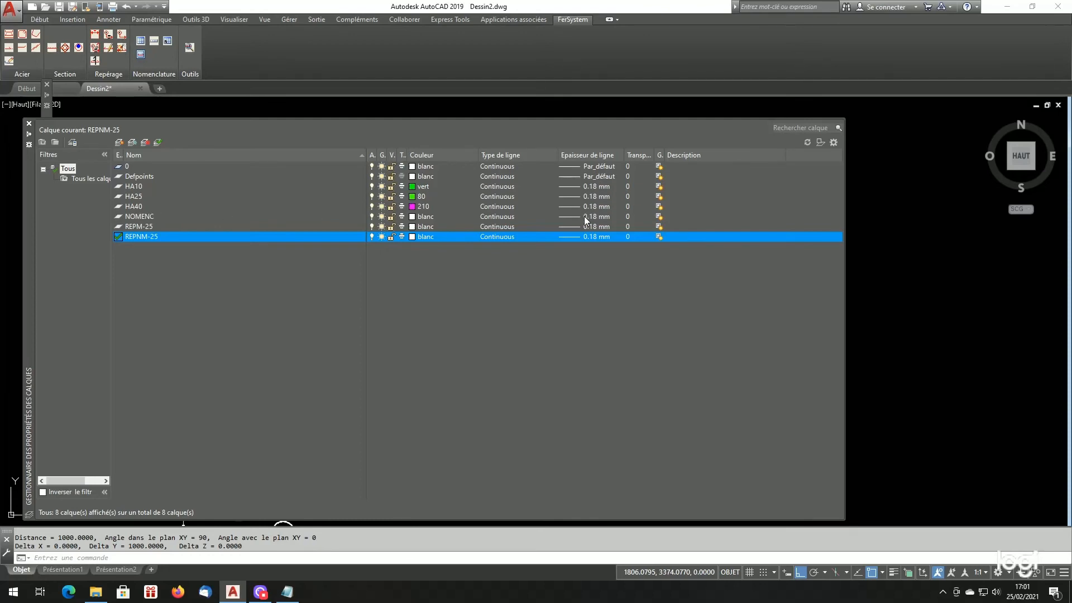
{"action": "left_click", "coordinate": [287, 592]}
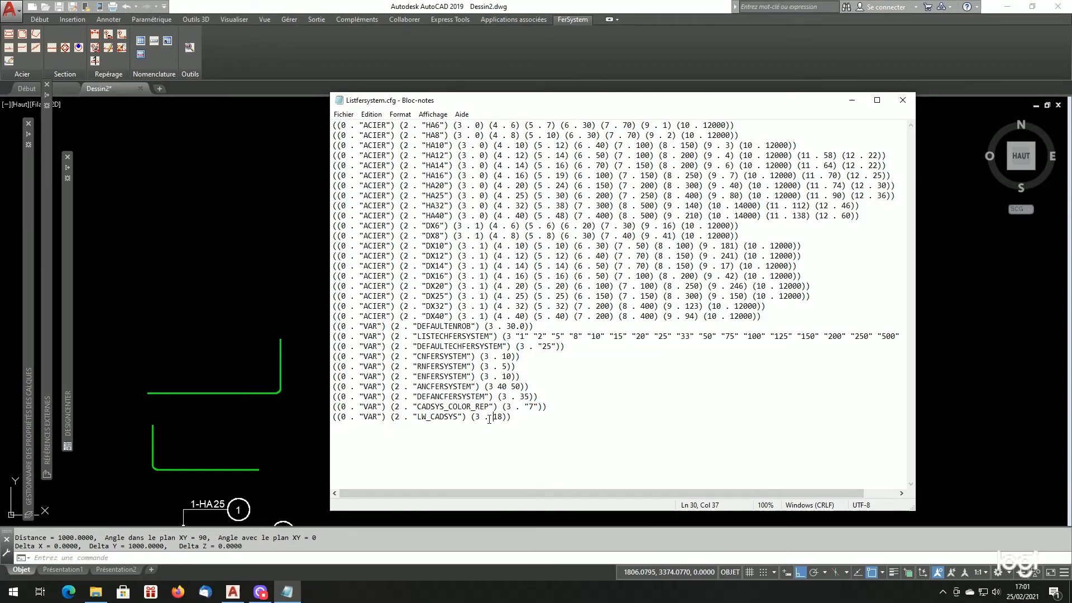
{"action": "left_click_drag", "start_coordinate": [493, 418], "coordinate": [502, 418]}
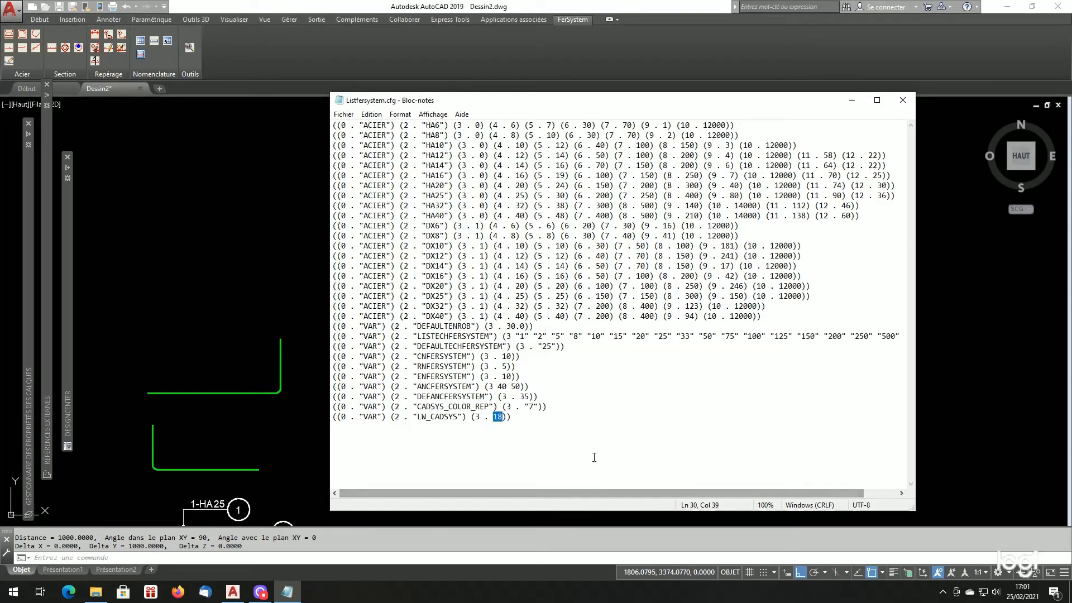
- Return to AutoCAD, select the HA10 bar with the 100ø anchorage, and inspect its global width in its properties
{"action": "left_click", "coordinate": [283, 439]}
{"action": "scroll", "coordinate": [423, 365], "scroll_direction": "up", "scroll_amount": 4}
{"action": "scroll", "coordinate": [423, 365], "scroll_direction": "up", "scroll_amount": 4}
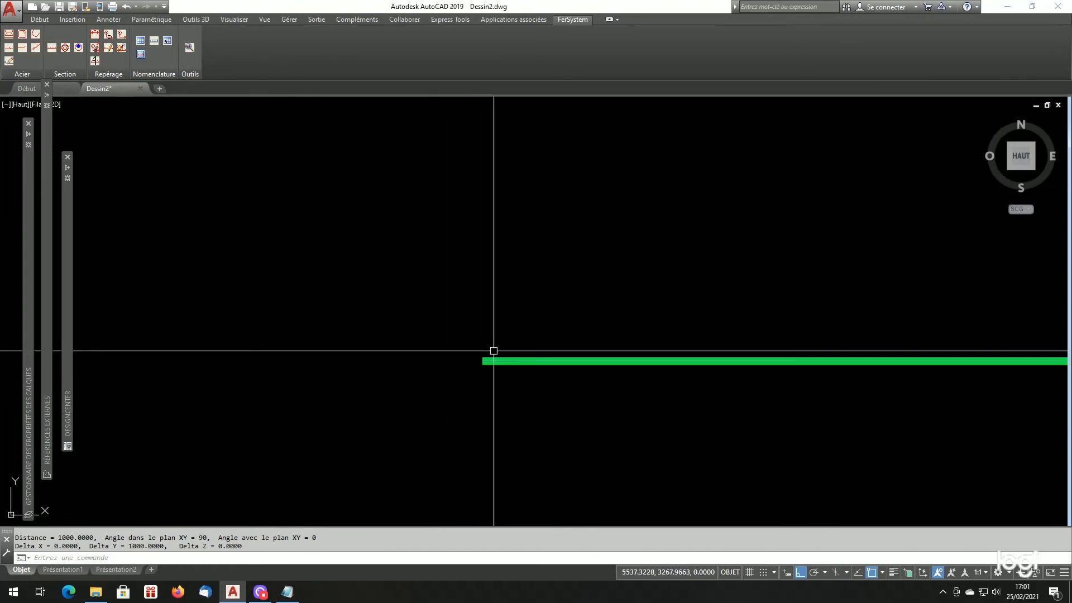
{"action": "scroll", "coordinate": [486, 360], "scroll_direction": "down", "scroll_amount": 2}
{"action": "scroll", "coordinate": [481, 362], "scroll_direction": "down", "scroll_amount": 3}
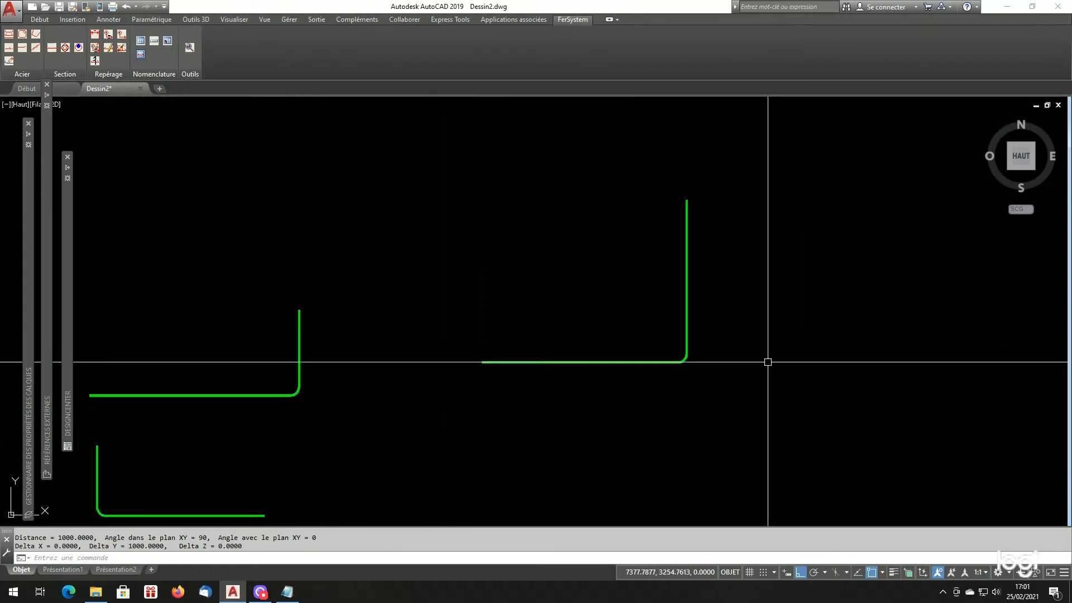
{"action": "scroll", "coordinate": [704, 220], "scroll_direction": "down", "scroll_amount": 2}
{"action": "scroll", "coordinate": [633, 310], "scroll_direction": "up", "scroll_amount": 5}
{"action": "scroll", "coordinate": [632, 311], "scroll_direction": "up", "scroll_amount": 5}
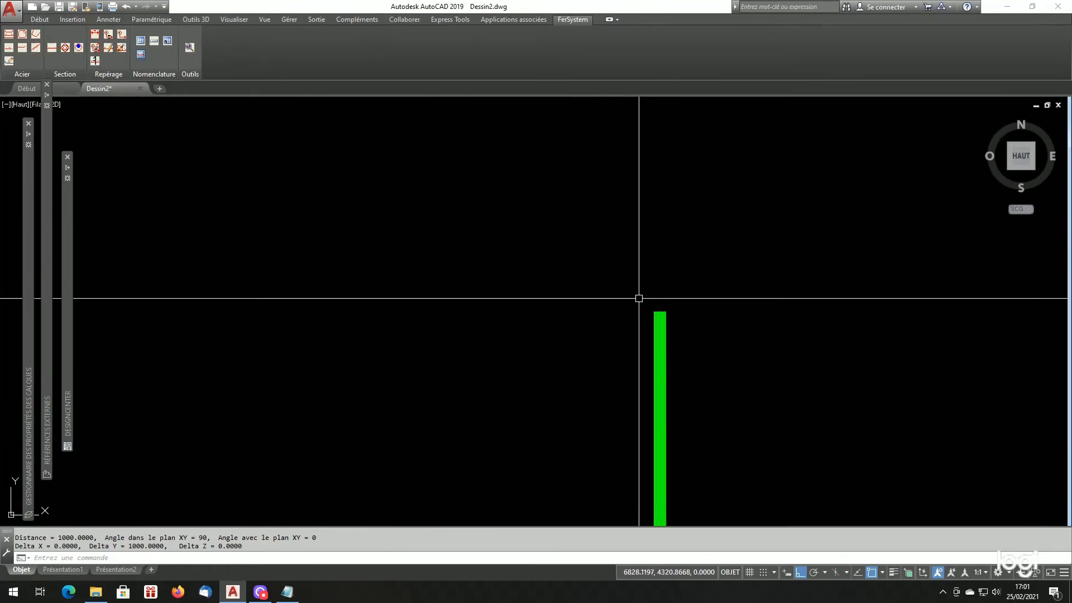
{"action": "left_click", "coordinate": [650, 333]}
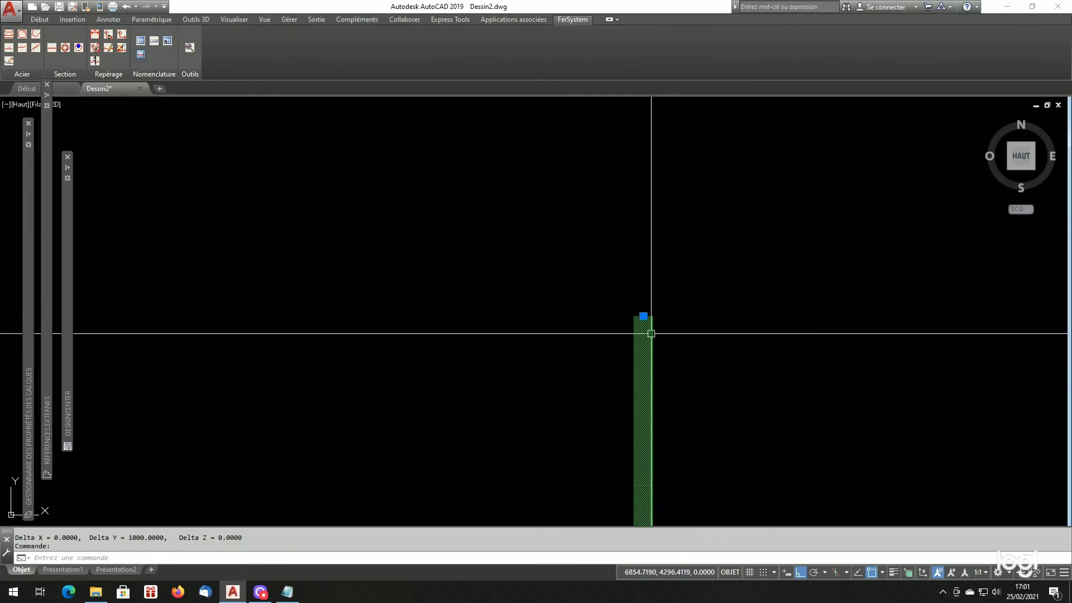
{"action": "right_click", "coordinate": [651, 334]}
{"action": "left_click", "coordinate": [674, 314]}
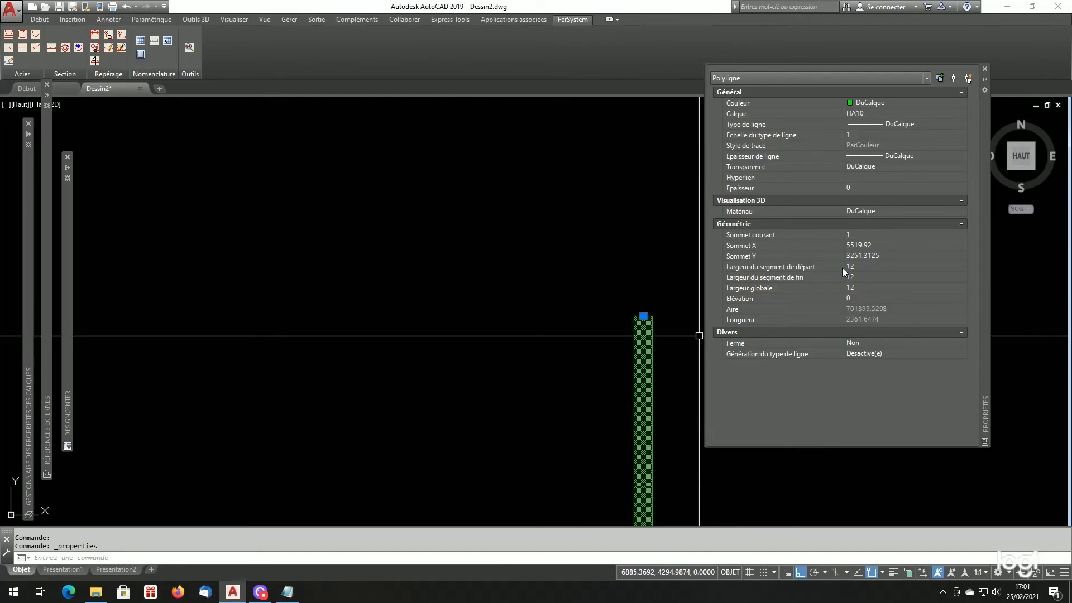
{"action": "left_click", "coordinate": [859, 287]}
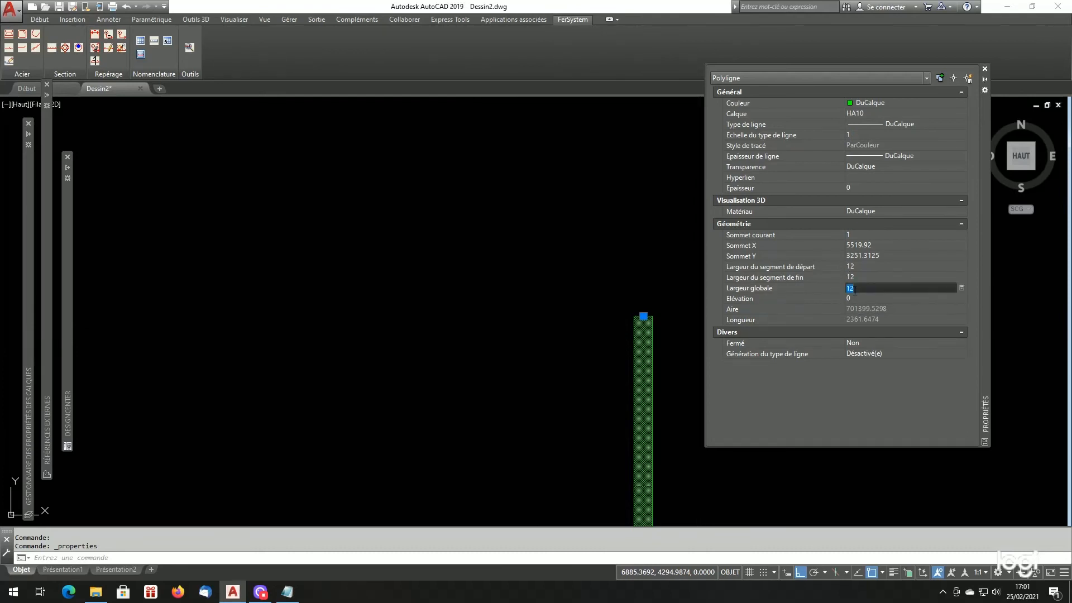
- Compare the bar's width with field 5 of the HA10 entry in Listfersystem.cfg, then deselect the bar and close its properties in AutoCAD
{"action": "left_click", "coordinate": [287, 592]}
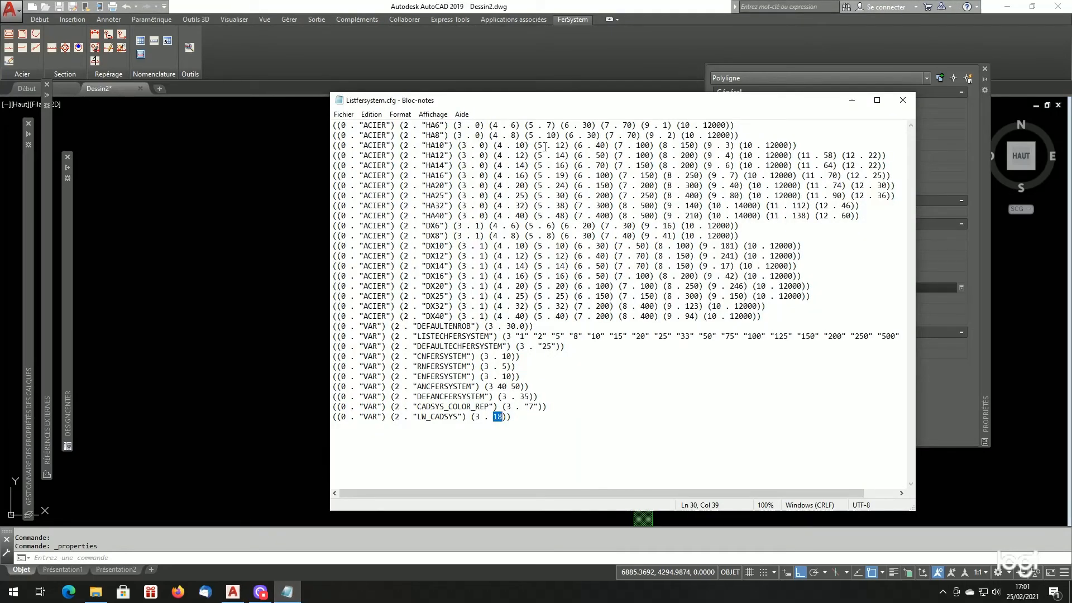
{"action": "left_click_drag", "start_coordinate": [534, 146], "coordinate": [568, 147]}
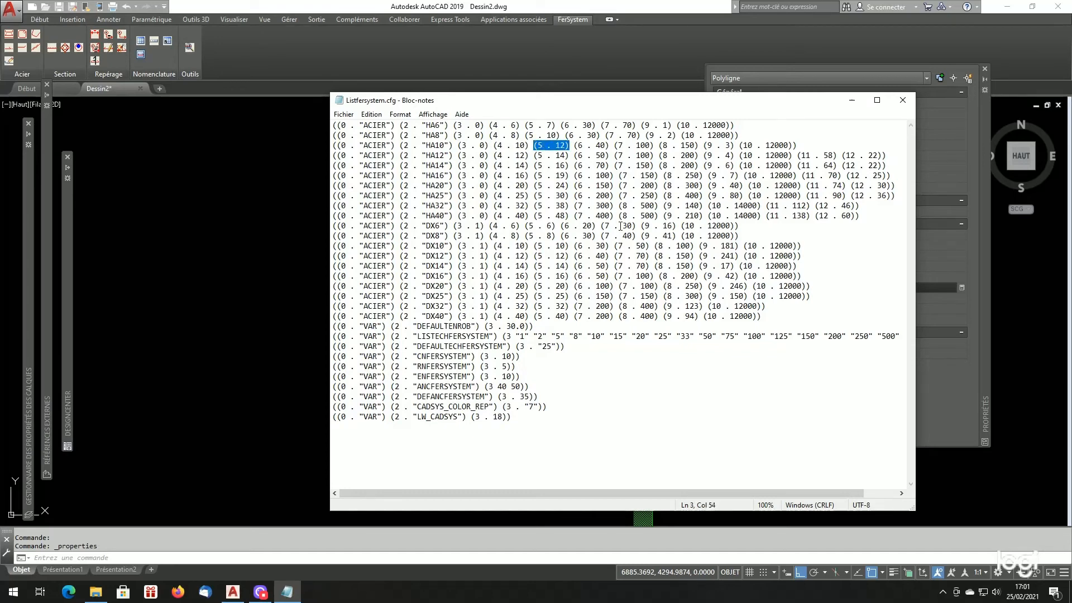
{"action": "left_click", "coordinate": [215, 375]}
{"action": "scroll", "coordinate": [457, 347], "scroll_direction": "down", "scroll_amount": 4}
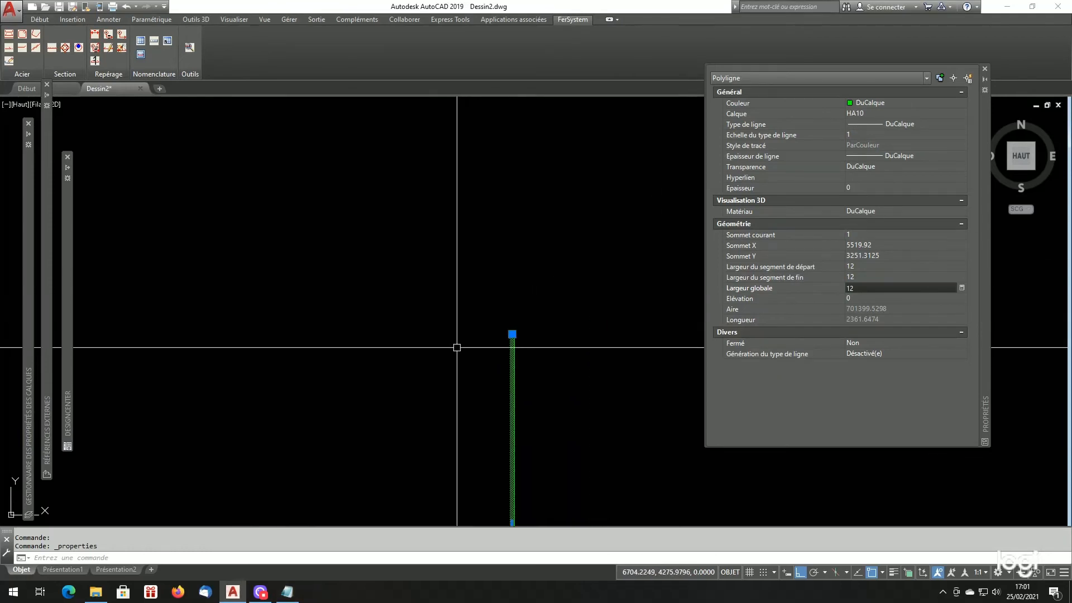
{"action": "key", "text": "Escape"}
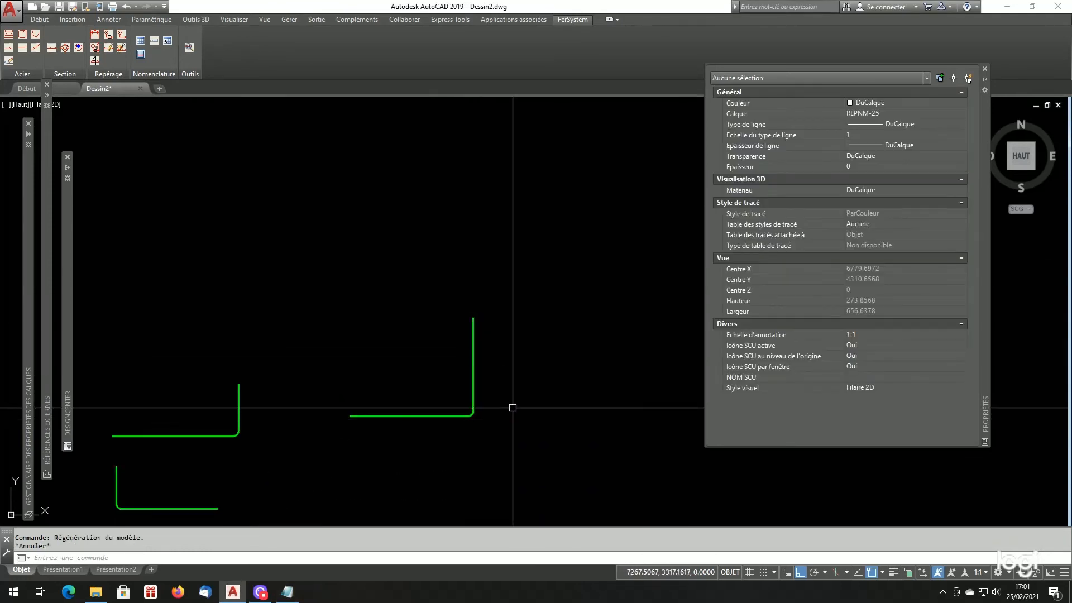
{"action": "left_click", "coordinate": [985, 68]}
{"action": "scroll", "coordinate": [507, 316], "scroll_direction": "down", "scroll_amount": 5}
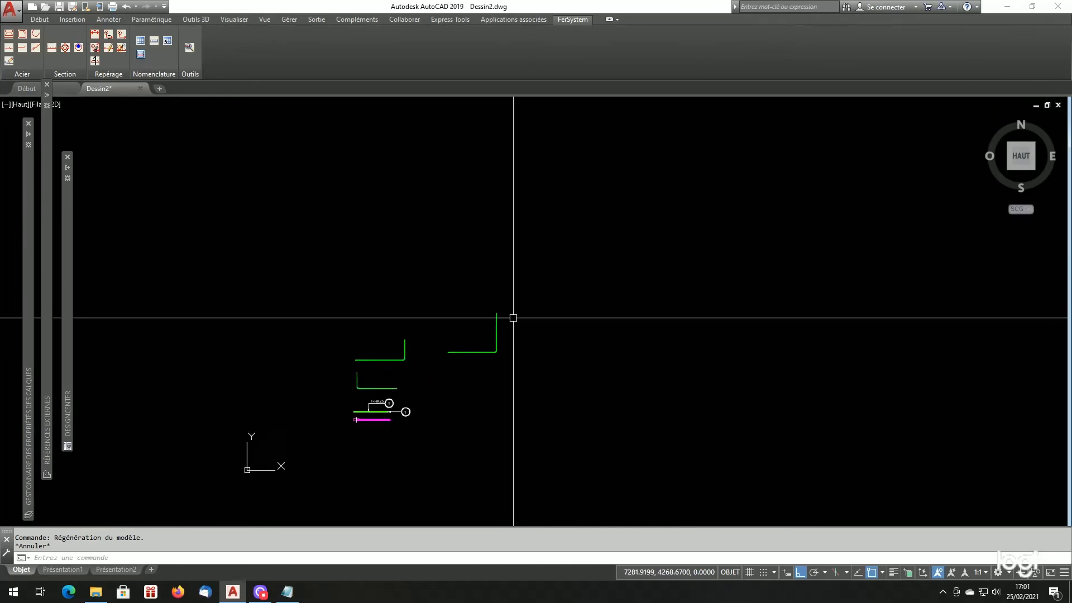
{"action": "scroll", "coordinate": [502, 362], "scroll_direction": "up", "scroll_amount": 4}
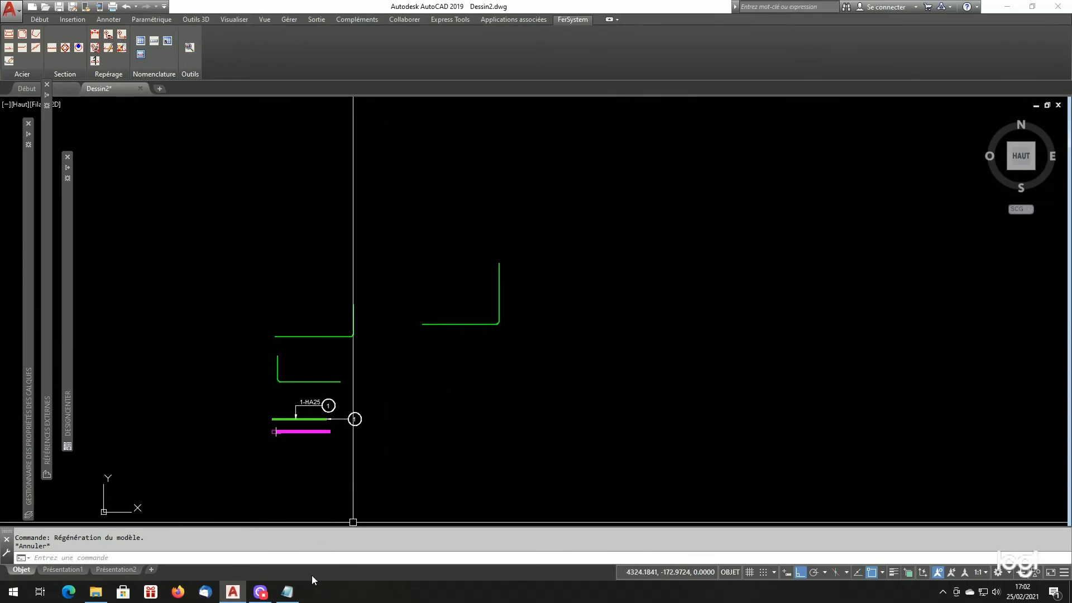
- Switch to Listfersystem.cfg in Notepad and duplicate the HA20 ACIER line directly below itself
{"action": "left_click", "coordinate": [286, 595]}
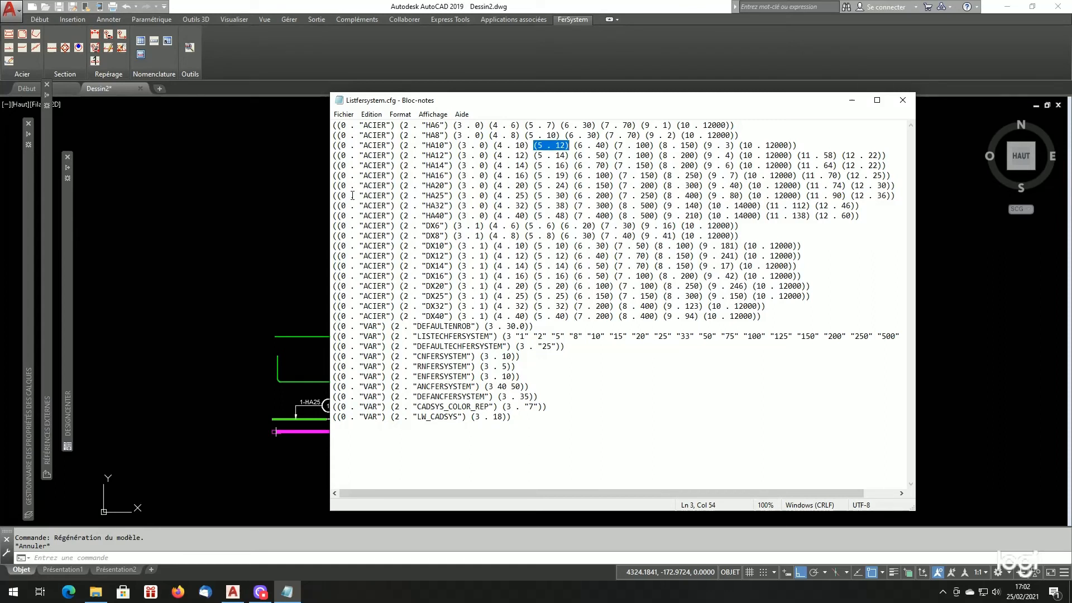
{"action": "left_click", "coordinate": [334, 185]}
{"action": "key", "text": "shift+Down"}
{"action": "key", "text": "ctrl+c"}
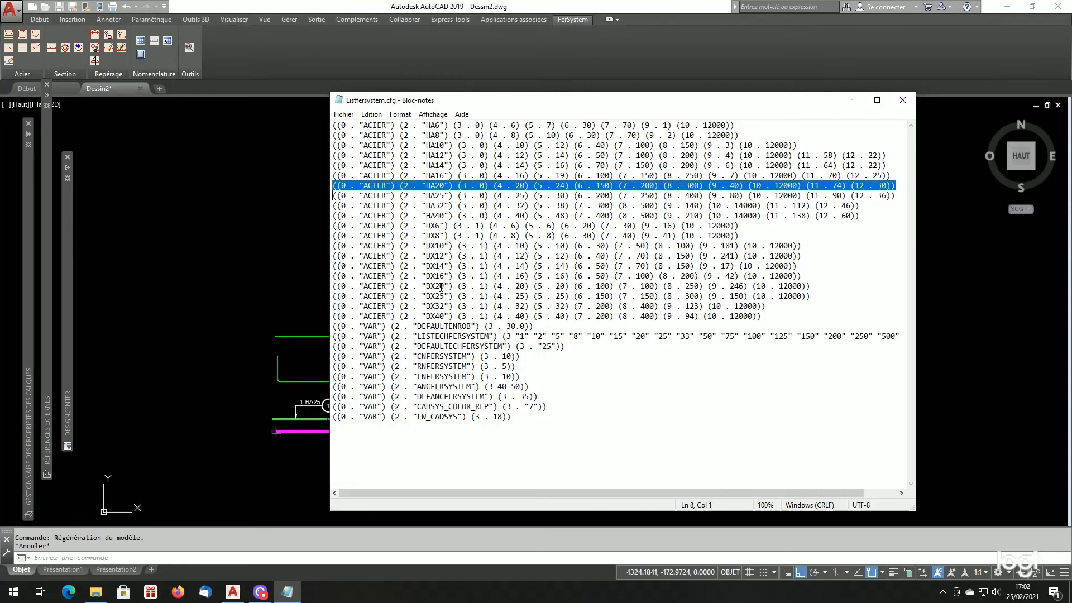
{"action": "key", "text": "shift+Up"}
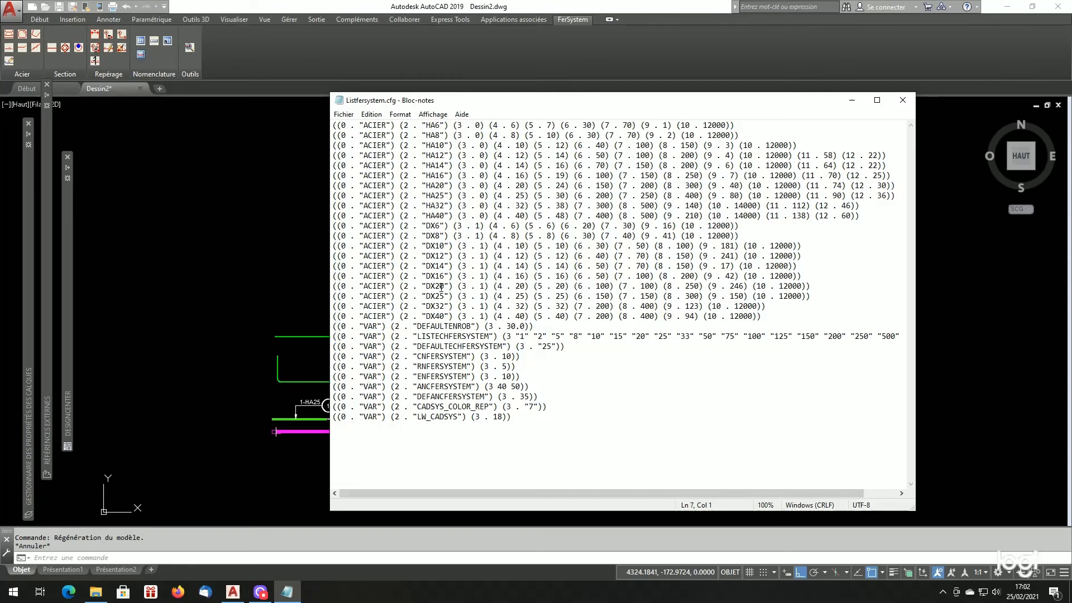
{"action": "key", "text": "ctrl+v"}
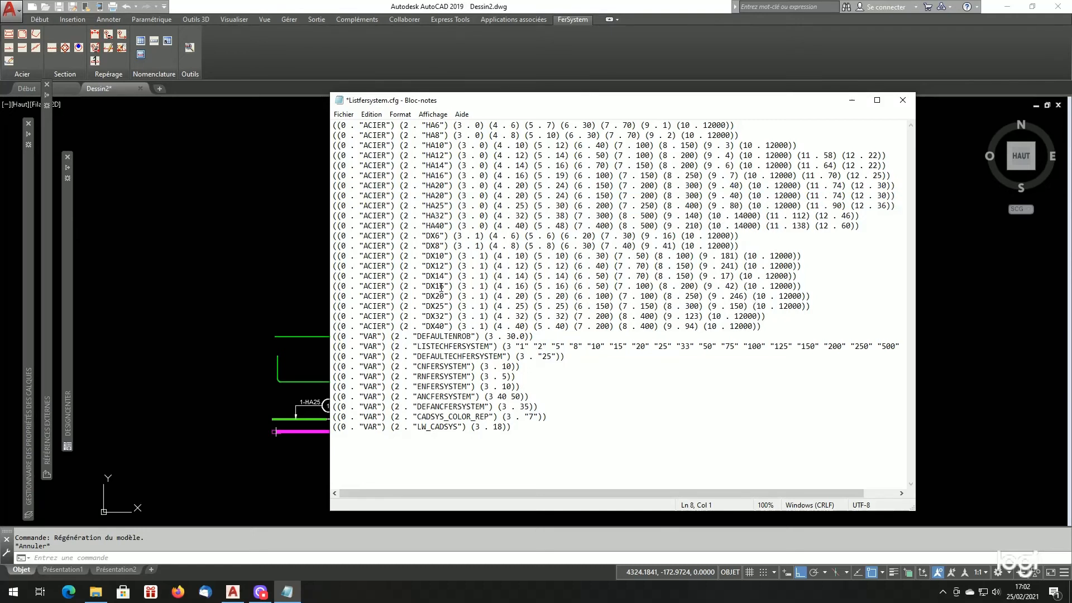
- Rename the steel in the upper of the two HA20 lines as HA18
{"action": "key", "text": "Up"}
{"action": "key", "text": "Right"}
{"action": "key", "text": "Right"}
{"action": "key", "text": "Right"}
{"action": "key", "text": "Right"}
{"action": "key", "text": "Right"}
{"action": "key", "text": "Right"}
- Set field 4 of the HA18 line to 18 and field 5 to 22
{"action": "key", "text": "Right"}
{"action": "key", "text": "Right"}
{"action": "key", "text": "Right"}
{"action": "key", "text": "Right"}
{"action": "key", "text": "Right"}
{"action": "key", "text": "Right"}
{"action": "key", "text": "Right"}
{"action": "key", "text": "Right"}
{"action": "key", "text": "Right"}
{"action": "key", "text": "Right"}
{"action": "key", "text": "Right"}
{"action": "key", "text": "Right"}
{"action": "key", "text": "Right"}
{"action": "key", "text": "BackSpace"}
{"action": "key", "text": "BackSpace"}
{"action": "type", "text": "18"}
{"action": "key", "text": "Right"}
{"action": "key", "text": "Right"}
{"action": "key", "text": "Right"}
{"action": "key", "text": "Right"}
{"action": "key", "text": "Right"}
{"action": "key", "text": "BackSpace"}
{"action": "key", "text": "BackSpace"}
{"action": "type", "text": "18"}
{"action": "key", "text": "Right"}
{"action": "key", "text": "Right"}
{"action": "key", "text": "Right"}
{"action": "key", "text": "BackSpace"}
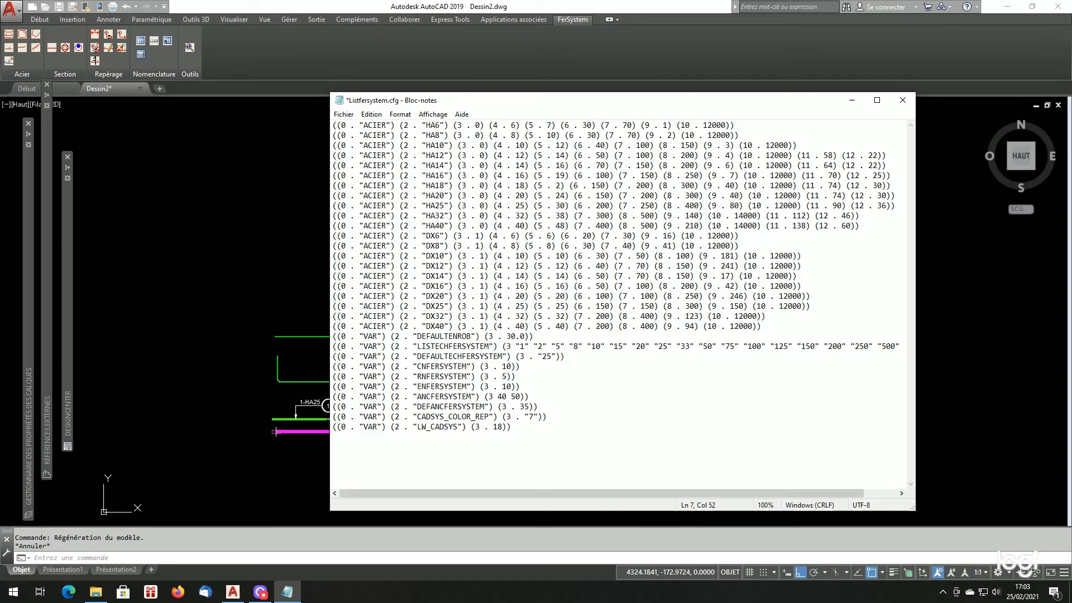
{"action": "type", "text": "2"}
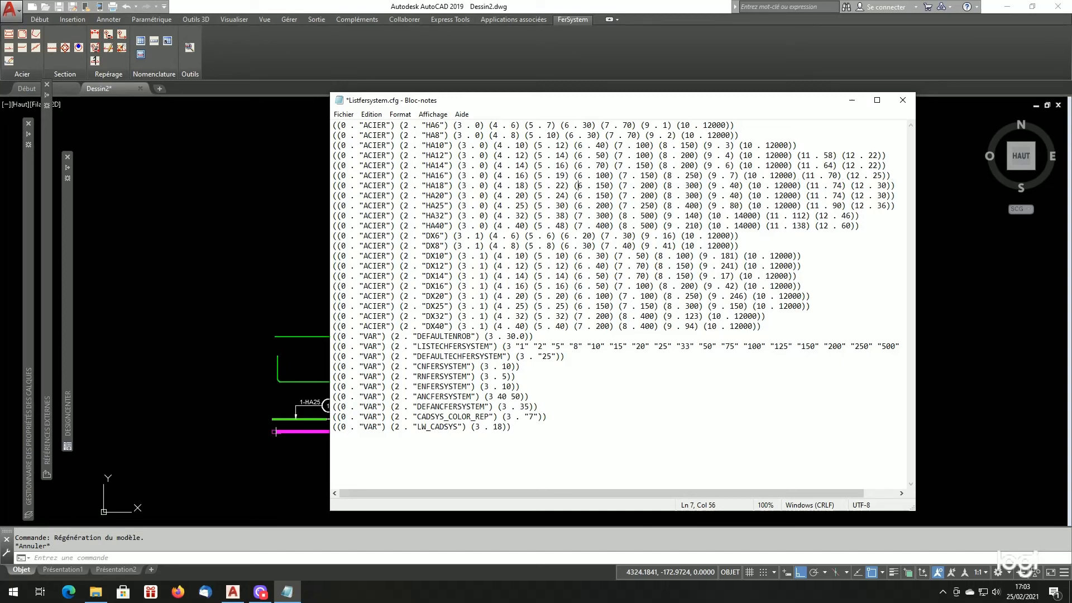
- Set field 6 of the HA18 line to 130 and field 7 to 180
{"action": "key", "text": "Right"}
{"action": "key", "text": "Right"}
{"action": "key", "text": "Right"}
{"action": "key", "text": "Right"}
{"action": "key", "text": "Right"}
{"action": "key", "text": "Right"}
{"action": "key", "text": "BackSpace"}
{"action": "type", "text": "3"}
{"action": "key", "text": "Right"}
{"action": "key", "text": "Right"}
{"action": "key", "text": "Right"}
{"action": "key", "text": "BackSpace"}
{"action": "key", "text": "BackSpace"}
{"action": "type", "text": "18"}
- Set field 8 of the HA18 line to 280 and field 9 to 31
{"action": "key", "text": "Right"}
{"action": "key", "text": "Right"}
{"action": "key", "text": "Right"}
{"action": "key", "text": "Right"}
{"action": "key", "text": "Right"}
{"action": "key", "text": "Right"}
{"action": "key", "text": "Right"}
{"action": "key", "text": "BackSpace"}
{"action": "key", "text": "BackSpace"}
{"action": "type", "text": "28"}
{"action": "key", "text": "BackSpace"}
{"action": "key", "text": "BackSpace"}
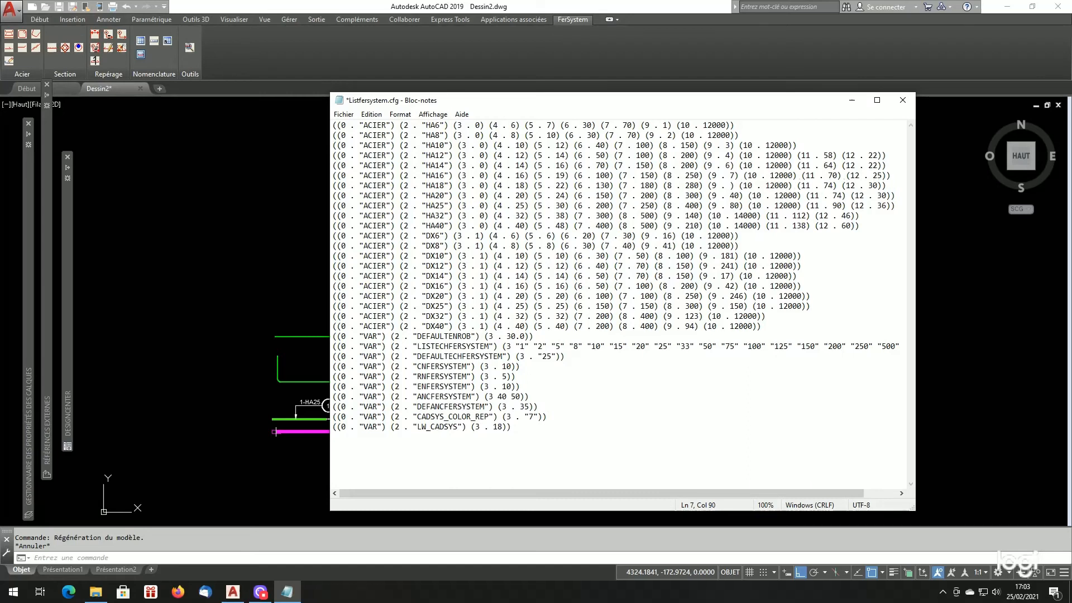
{"action": "type", "text": "31"}
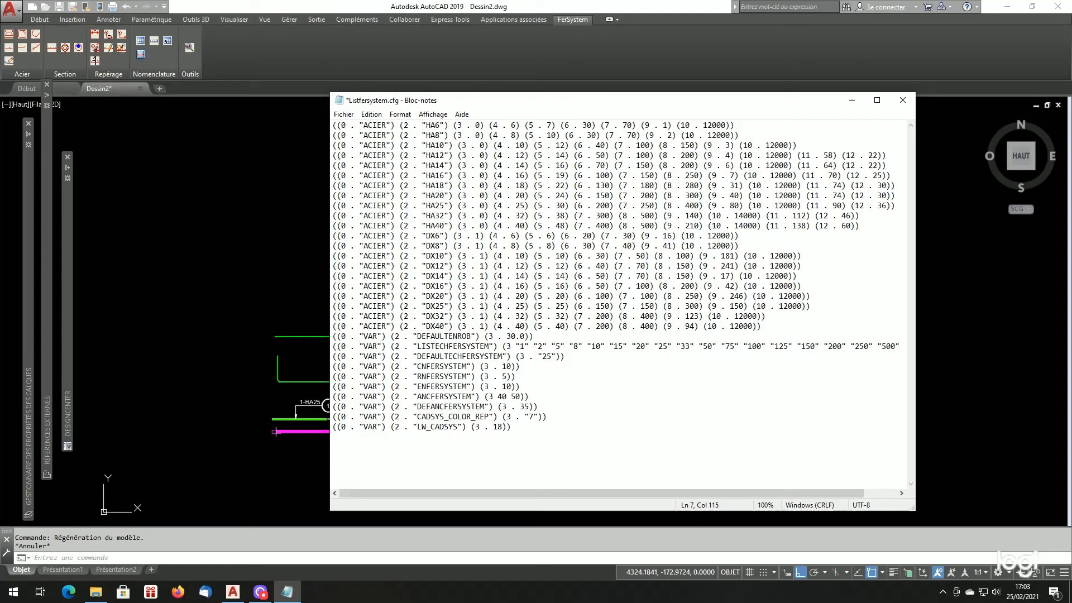
- Set field 11 of the HA18 line to 72 and field 12 to 28, save the configuration file and close it
{"action": "key", "text": "BackSpace"}
{"action": "type", "text": "2"}
{"action": "key", "text": "Right"}
{"action": "key", "text": "Right"}
{"action": "key", "text": "Right"}
{"action": "key", "text": "Right"}
{"action": "key", "text": "Right"}
{"action": "key", "text": "Right"}
{"action": "key", "text": "BackSpace"}
{"action": "key", "text": "BackSpace"}
{"action": "type", "text": "28"}
{"action": "key", "text": "ctrl+s"}
{"action": "left_click", "coordinate": [909, 103]}
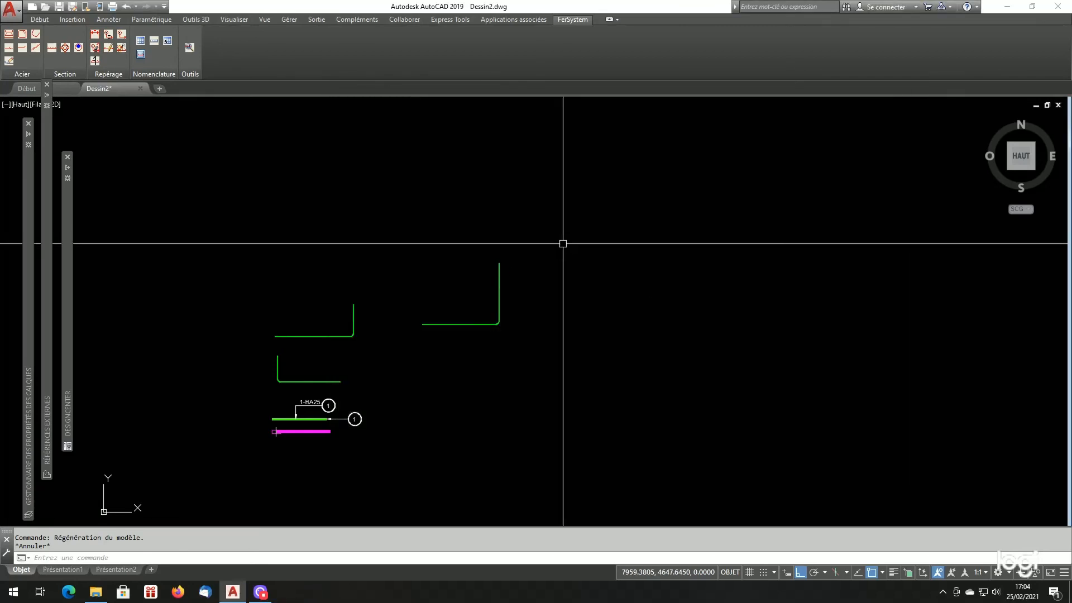
- Configure the standard bar generator for a straight bar (Barre droite) in HA18 steel with Quadrant/Axe positioning
{"action": "left_click", "coordinate": [11, 37]}
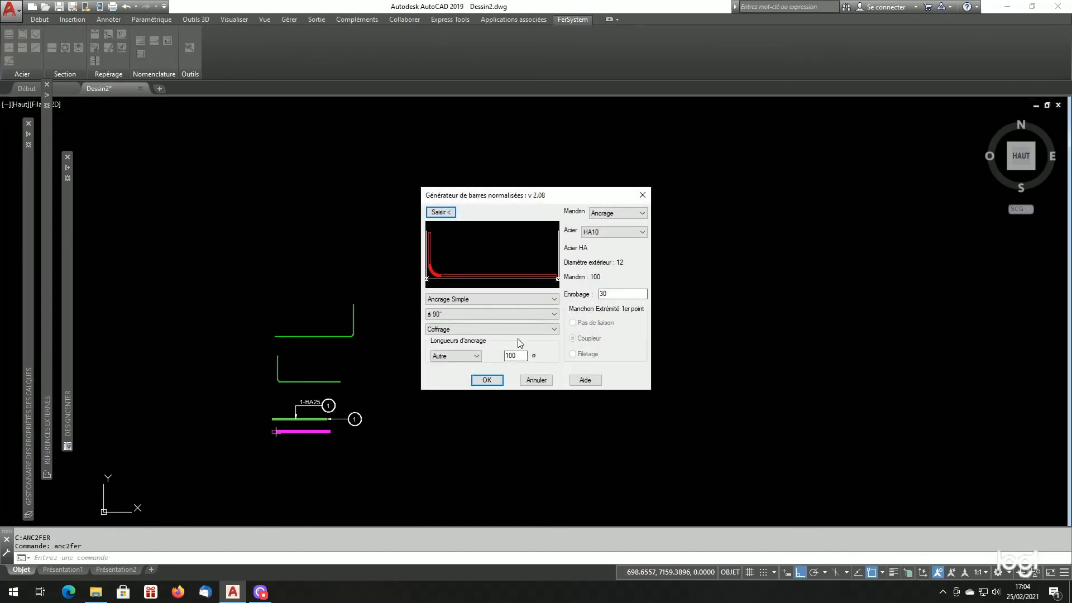
{"action": "left_click", "coordinate": [506, 299]}
{"action": "left_click", "coordinate": [495, 307]}
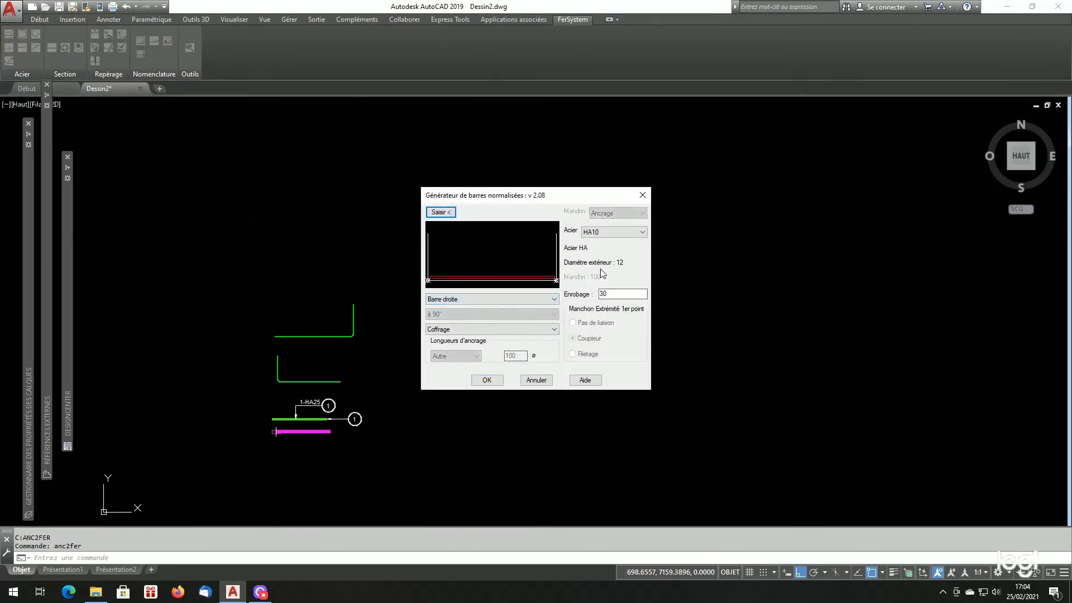
{"action": "left_click", "coordinate": [618, 233]}
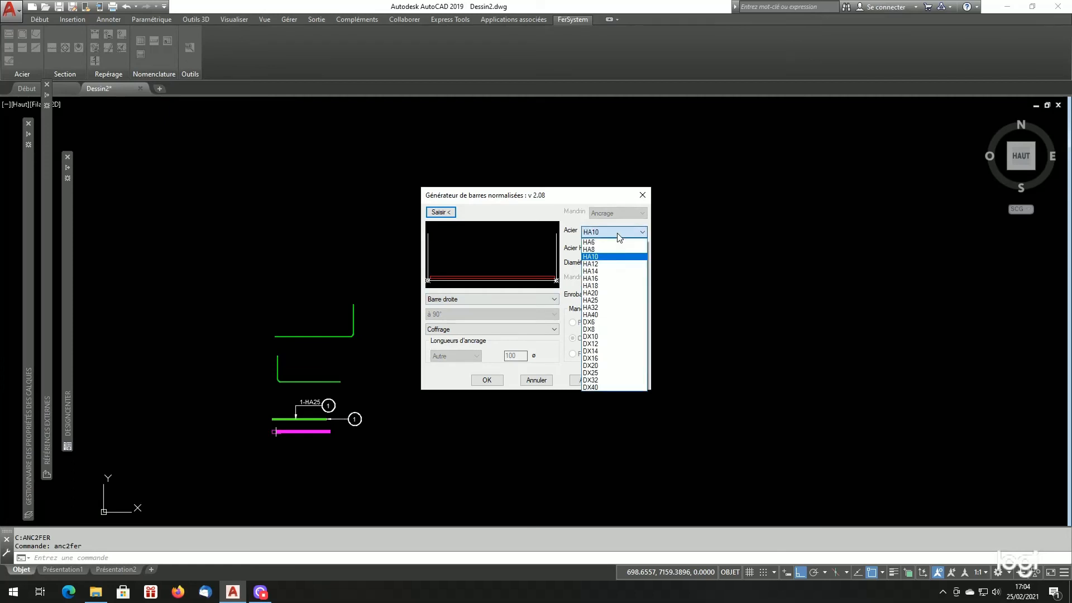
{"action": "left_click", "coordinate": [591, 288]}
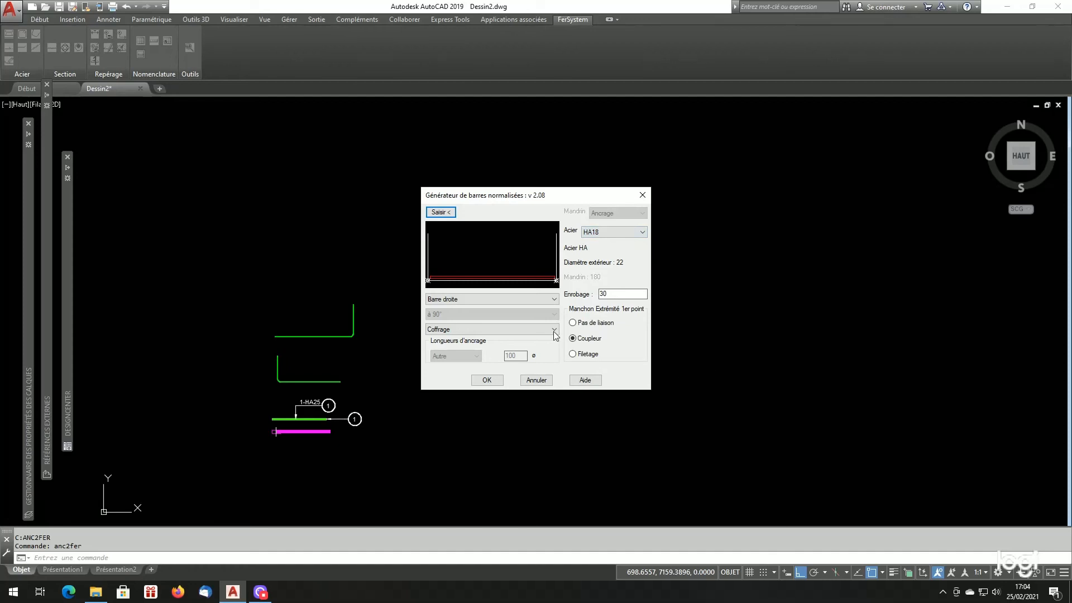
{"action": "left_click", "coordinate": [521, 329]}
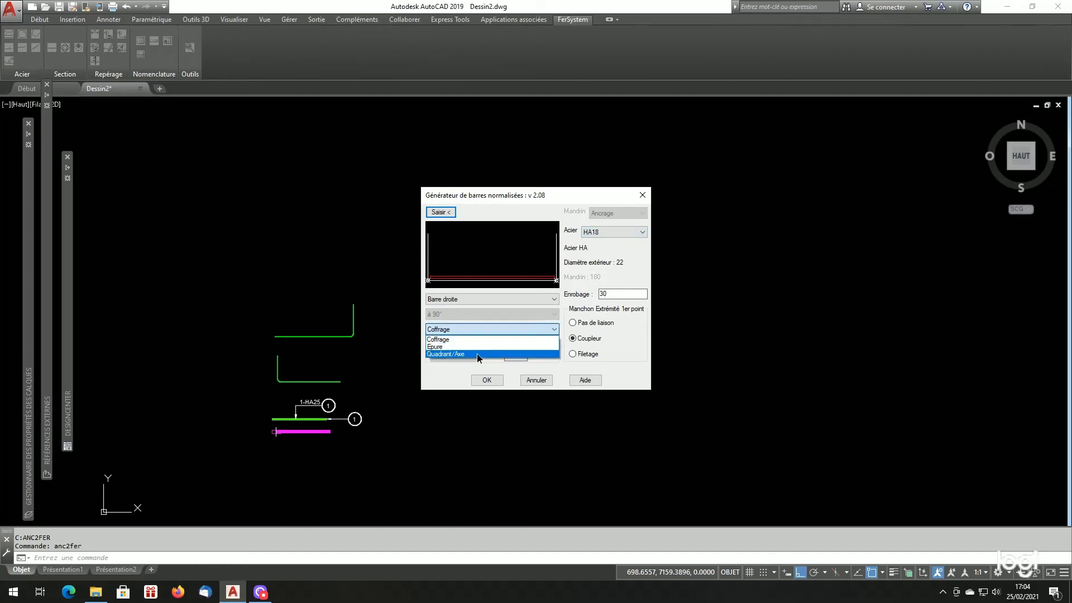
{"action": "left_click", "coordinate": [482, 354]}
- Place the straight HA18 bar horizontally, about 3840 mm long, in the empty area beside the existing bars and generate it
{"action": "left_click", "coordinate": [441, 212]}
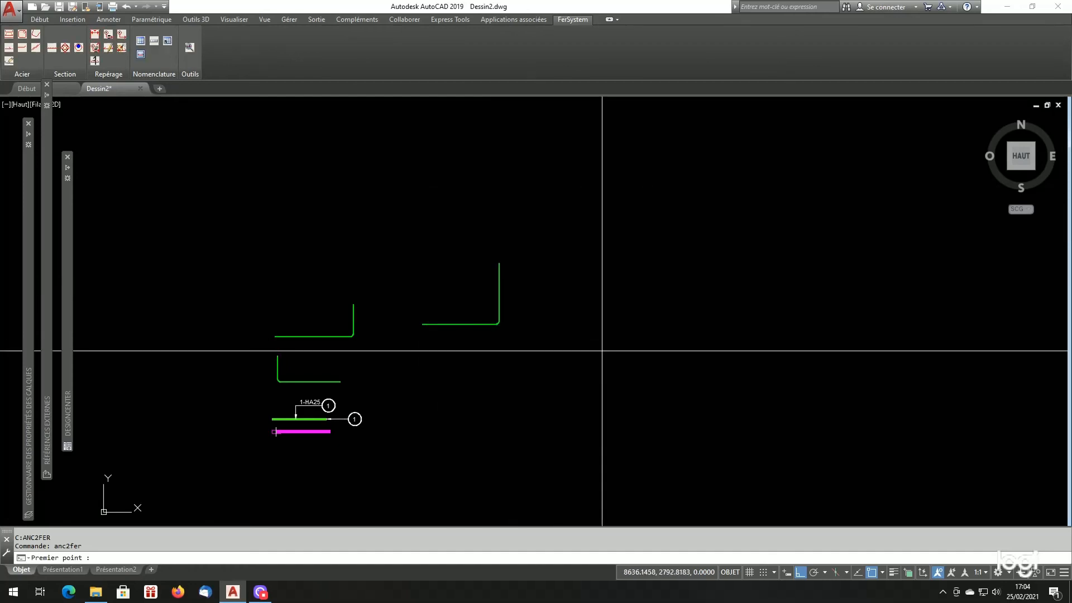
{"action": "left_click", "coordinate": [598, 353]}
{"action": "left_click", "coordinate": [275, 432]}
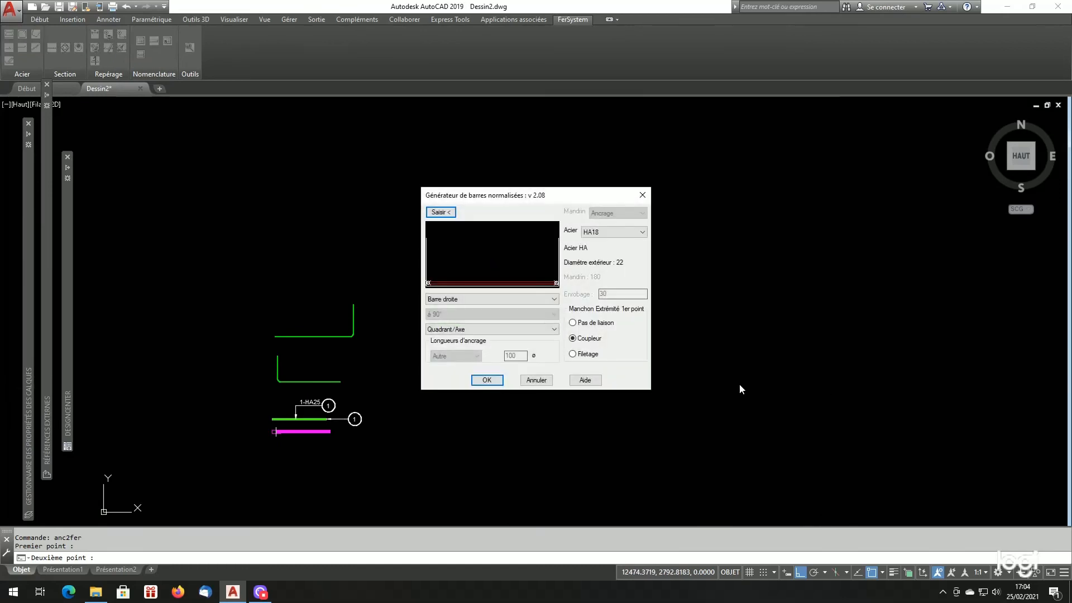
{"action": "left_click", "coordinate": [496, 384]}
- Measure the length of the coupler at the start of the HA18 bar along its upper edge
{"action": "scroll", "coordinate": [785, 372], "scroll_direction": "up", "scroll_amount": 4}
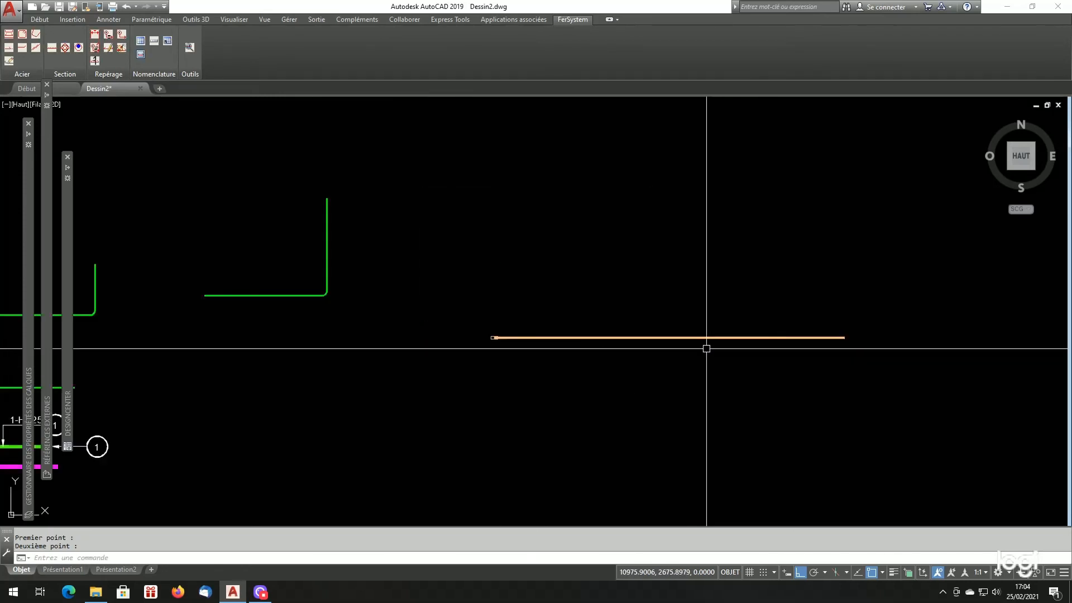
{"action": "scroll", "coordinate": [589, 301], "scroll_direction": "up", "scroll_amount": 2}
{"action": "scroll", "coordinate": [593, 335], "scroll_direction": "down", "scroll_amount": 4}
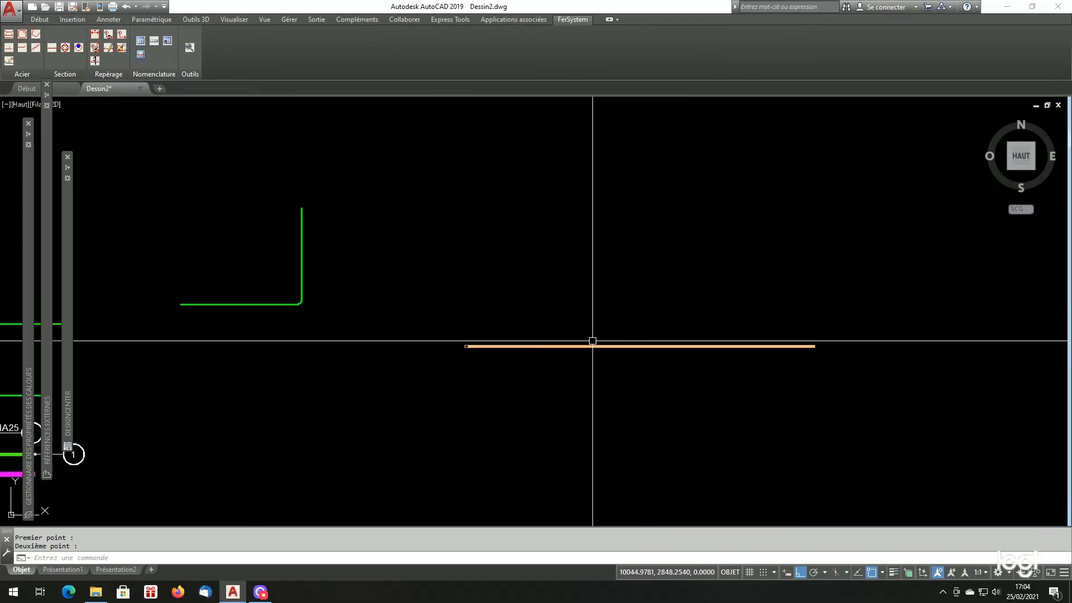
{"action": "scroll", "coordinate": [591, 349], "scroll_direction": "up", "scroll_amount": 2}
{"action": "scroll", "coordinate": [369, 335], "scroll_direction": "up", "scroll_amount": 4}
{"action": "scroll", "coordinate": [388, 342], "scroll_direction": "up", "scroll_amount": 5}
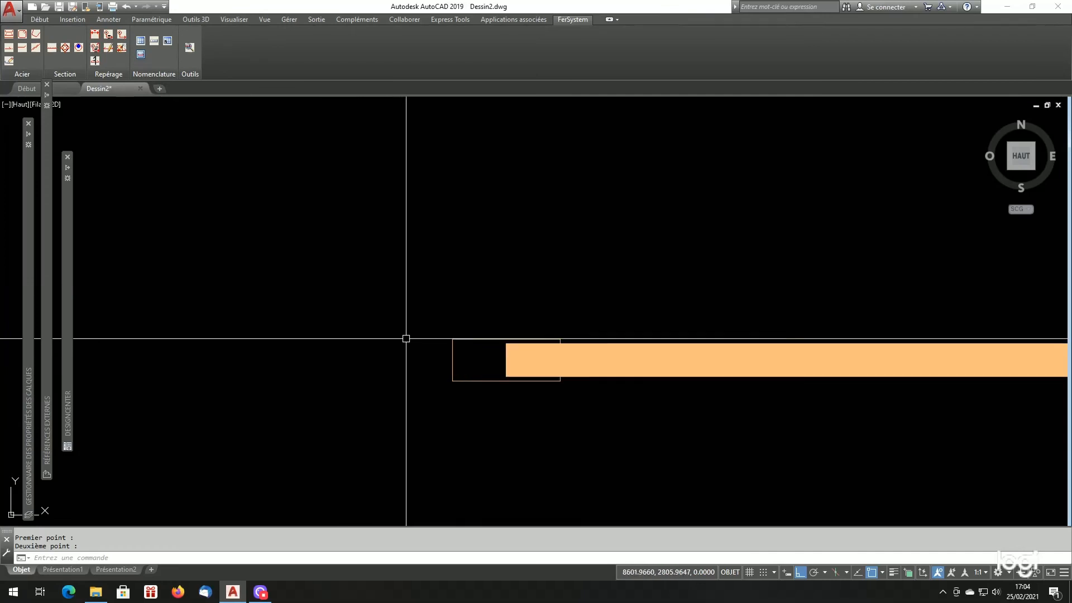
{"action": "type", "text": "di"}
{"action": "key", "text": "Return"}
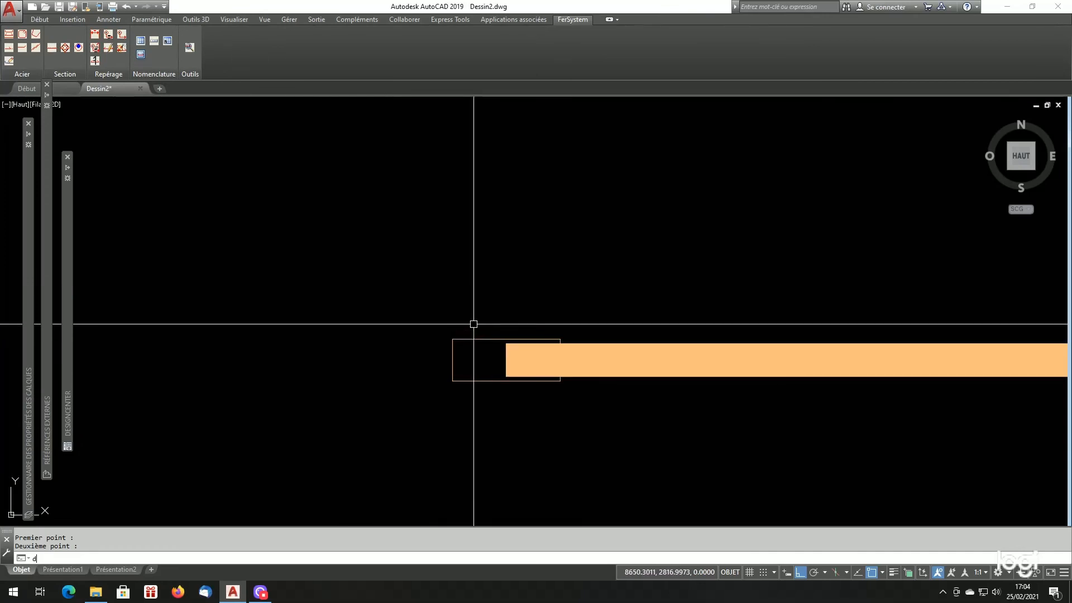
{"action": "left_click", "coordinate": [453, 339]}
{"action": "left_click", "coordinate": [553, 339]}
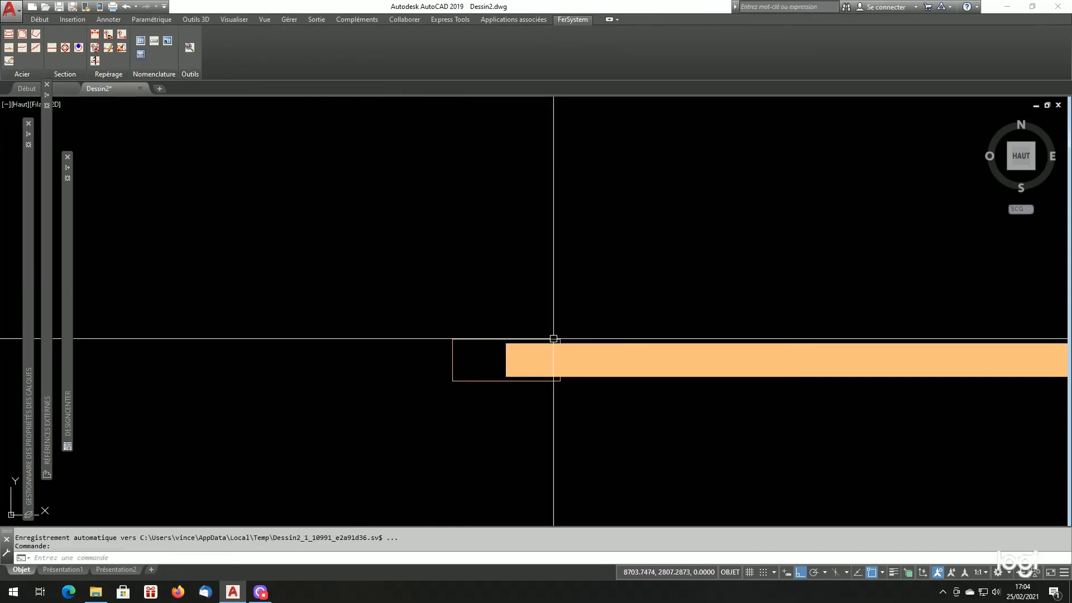
{"action": "key", "text": "Return"}
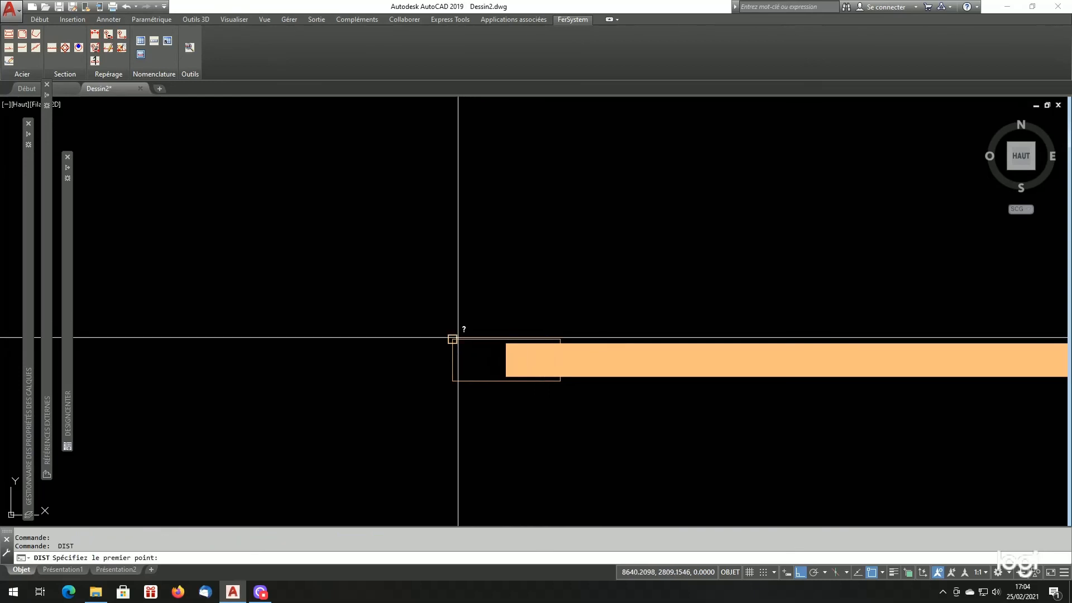
{"action": "left_click", "coordinate": [452, 339]}
{"action": "left_click", "coordinate": [532, 337]}
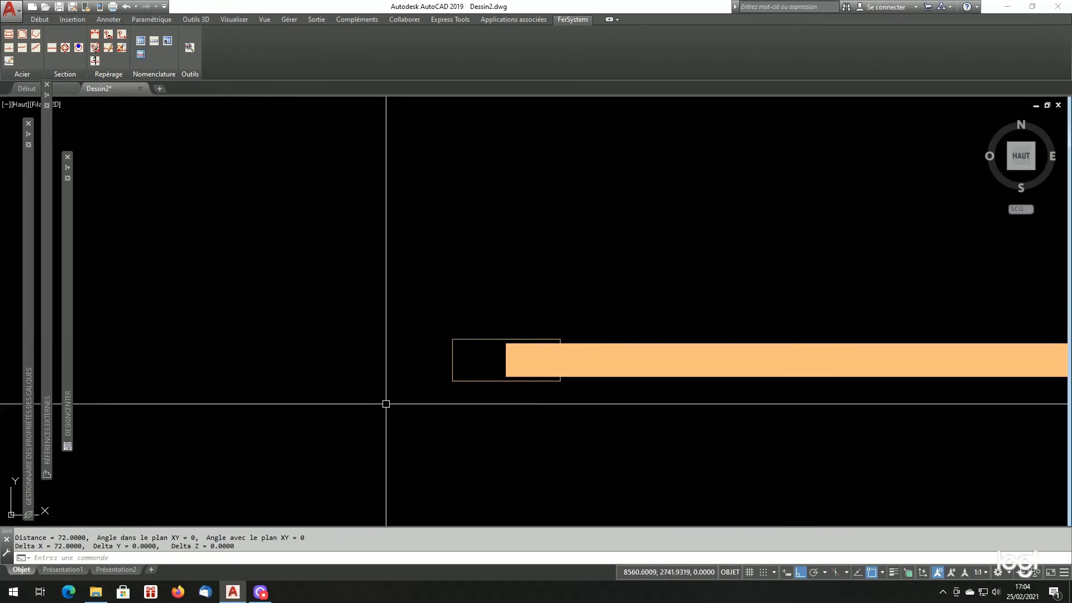
- Measure the height of the HA18 bar's coupler along its outer end
{"action": "key", "text": "Return"}
{"action": "left_click", "coordinate": [453, 339]}
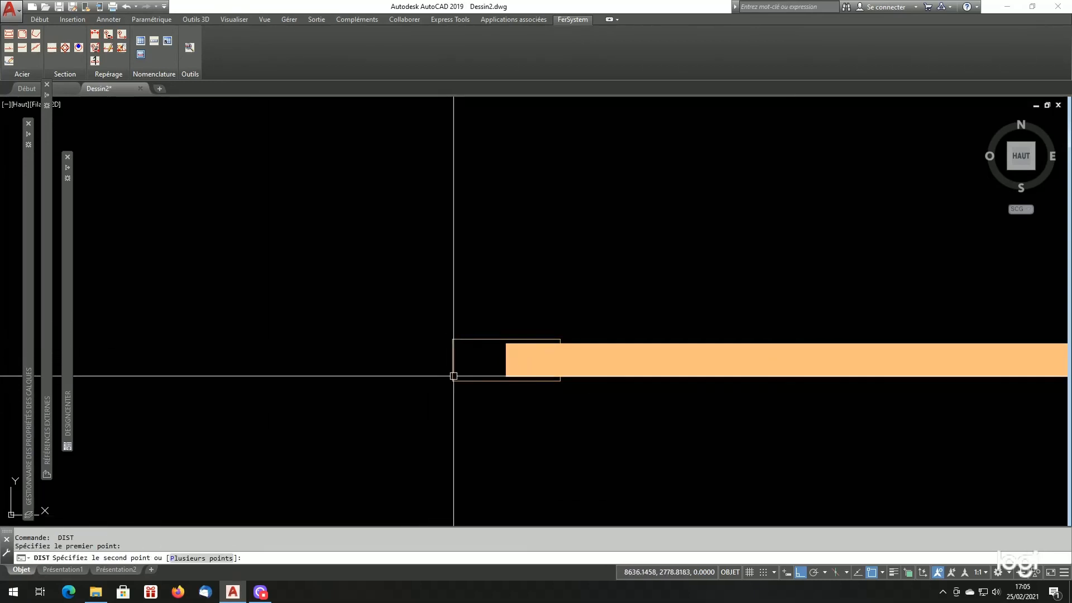
{"action": "left_click", "coordinate": [452, 381]}
{"action": "scroll", "coordinate": [431, 335], "scroll_direction": "down", "scroll_amount": 4}
{"action": "scroll", "coordinate": [546, 371], "scroll_direction": "up", "scroll_amount": 2}
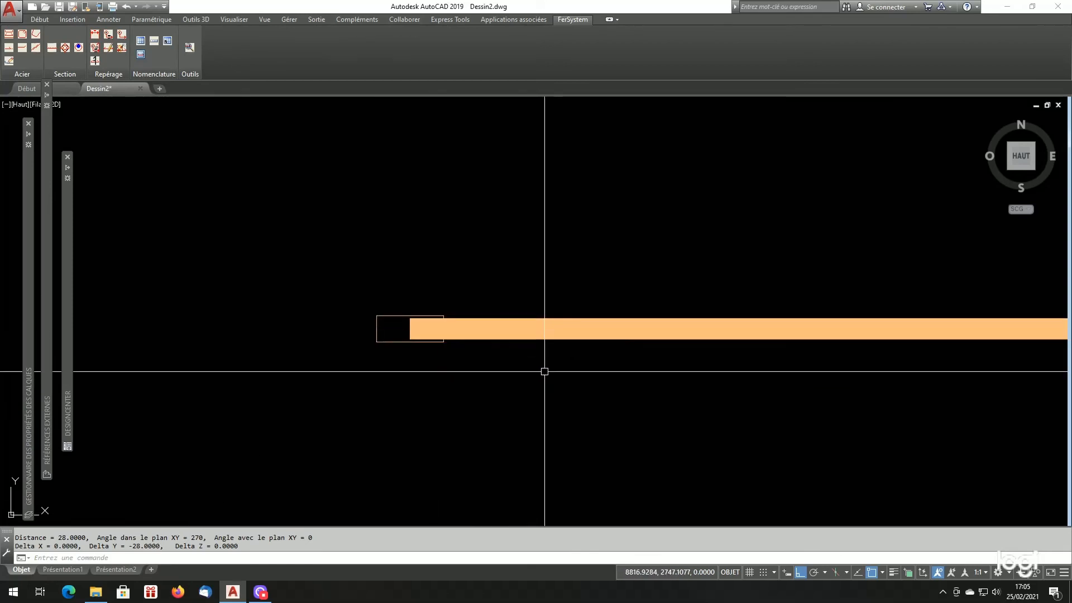
{"action": "scroll", "coordinate": [474, 350], "scroll_direction": "up", "scroll_amount": 2}
- Select the HA18 bar and check the HA18 layer's colour in the layer properties manager, then clear the selection
{"action": "left_click", "coordinate": [474, 332]}
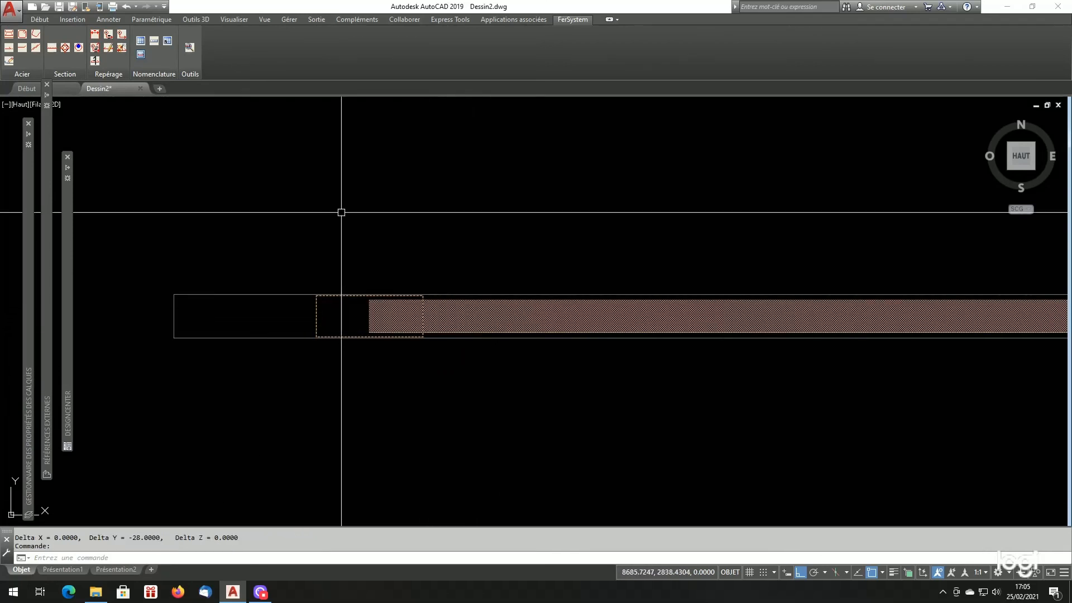
{"action": "mouse_move", "coordinate": [32, 248]}
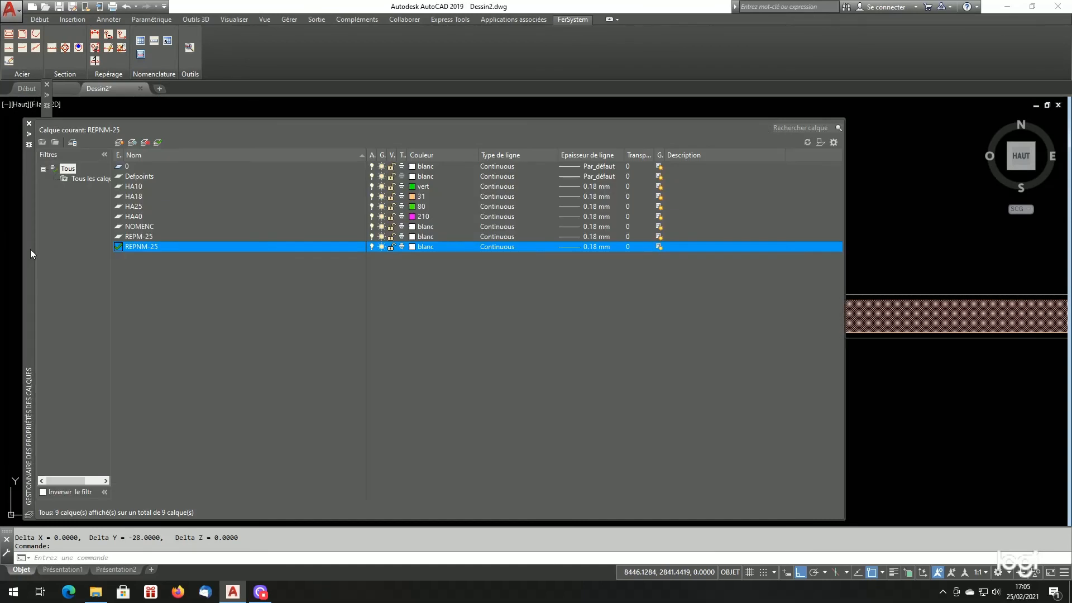
{"action": "left_click", "coordinate": [144, 197]}
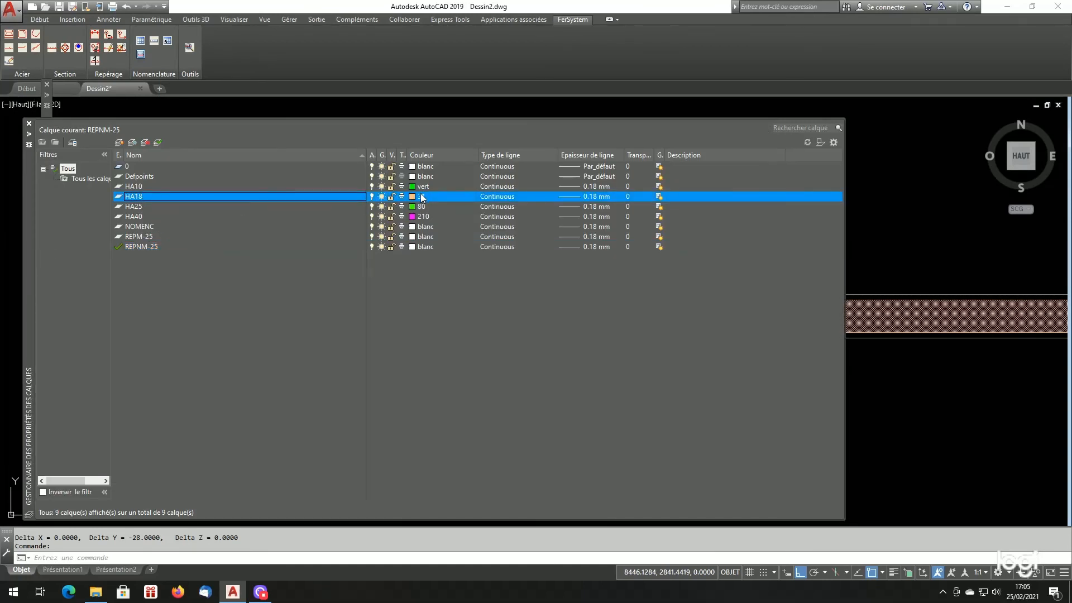
{"action": "key", "text": "Escape"}
{"action": "key", "text": "Escape"}
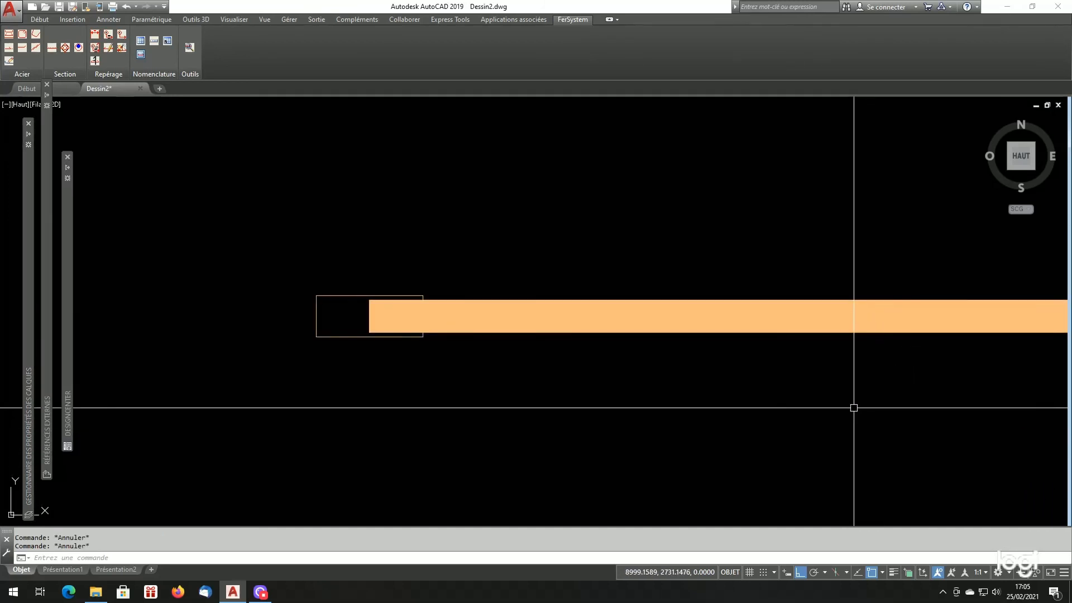
- Turn off group selection and examine the layer and width properties of the HA18 bar's polyline
{"action": "key", "text": "ctrl+h"}
{"action": "scroll", "coordinate": [648, 335], "scroll_direction": "down", "scroll_amount": 3}
{"action": "left_click", "coordinate": [829, 335]}
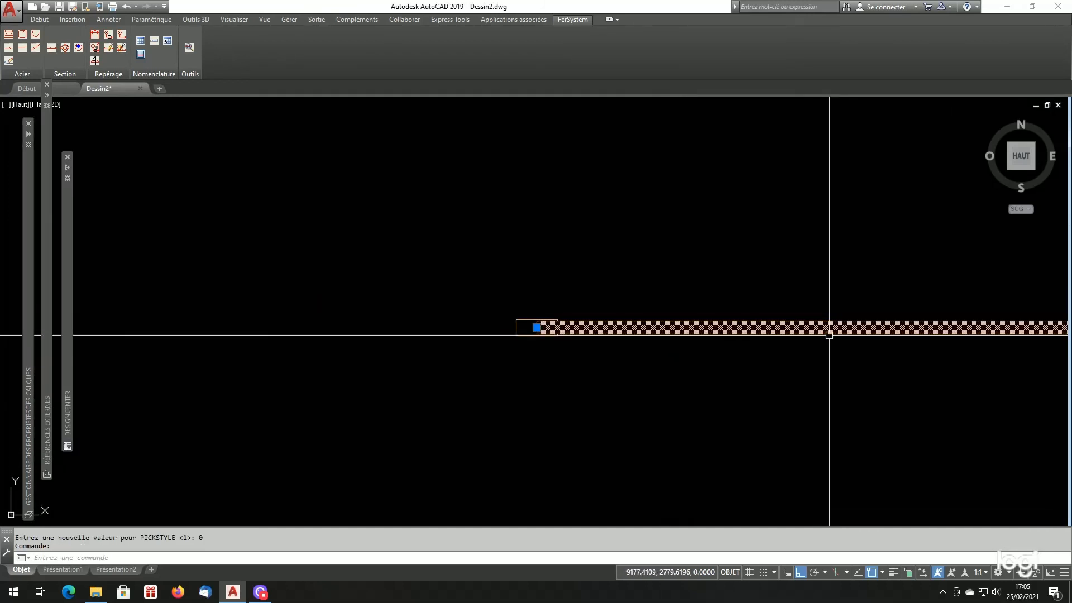
{"action": "right_click", "coordinate": [830, 335]}
{"action": "left_click", "coordinate": [854, 315]}
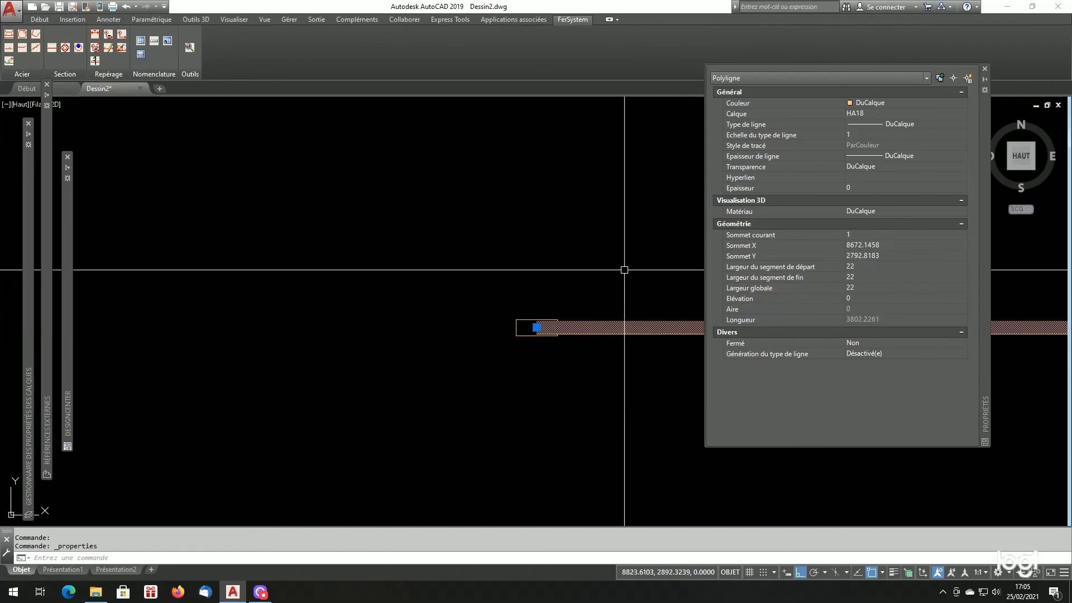
{"action": "key", "text": "Escape"}
{"action": "scroll", "coordinate": [290, 330], "scroll_direction": "down", "scroll_amount": 5}
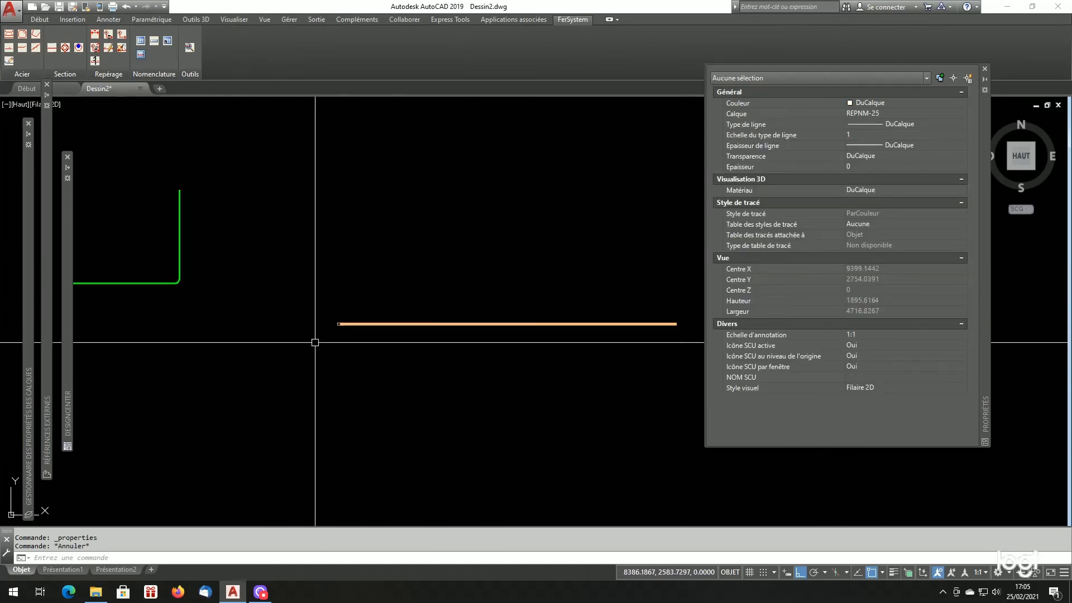
{"action": "scroll", "coordinate": [317, 343], "scroll_direction": "down", "scroll_amount": 2}
{"action": "scroll", "coordinate": [371, 359], "scroll_direction": "up", "scroll_amount": 4}
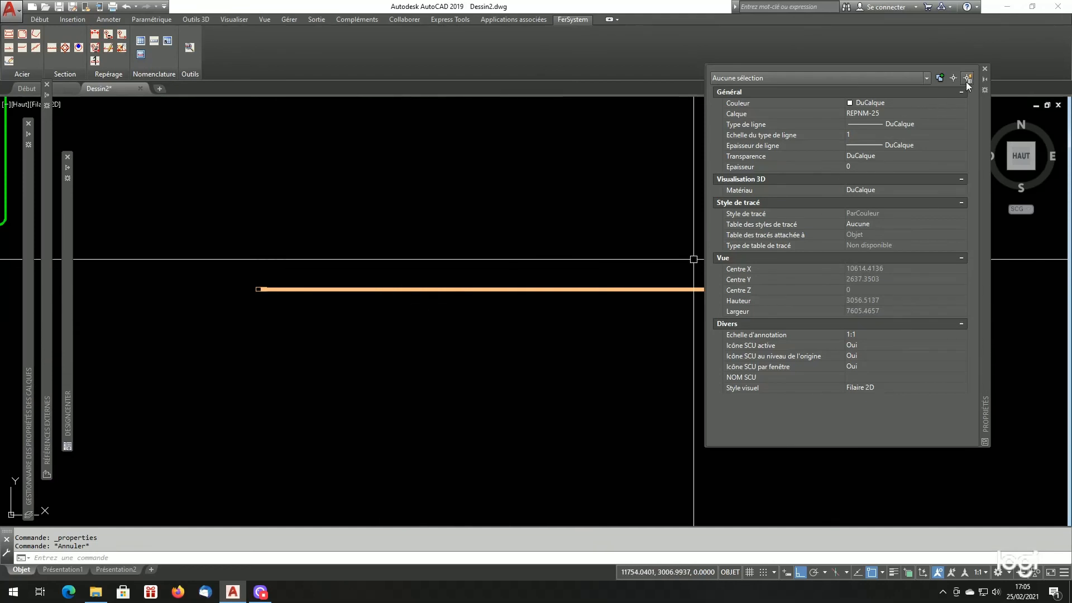
{"action": "left_click", "coordinate": [985, 69]}
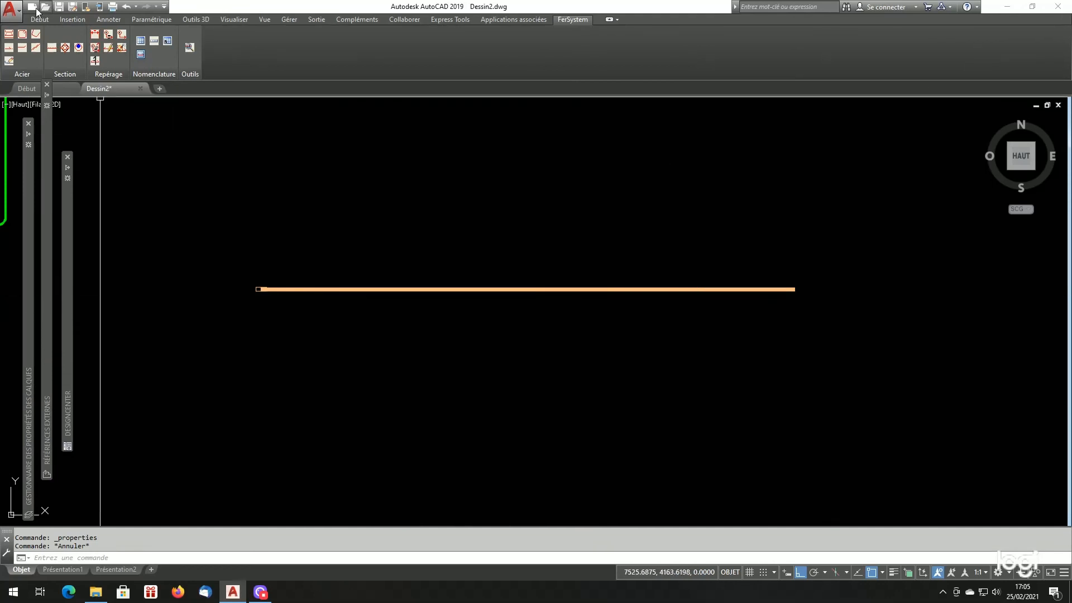
- Configure an HA18 bar with Ancrage Double, Epure positioning, the Cadre mandrel and anchorages at 135°
{"action": "left_click", "coordinate": [9, 34]}
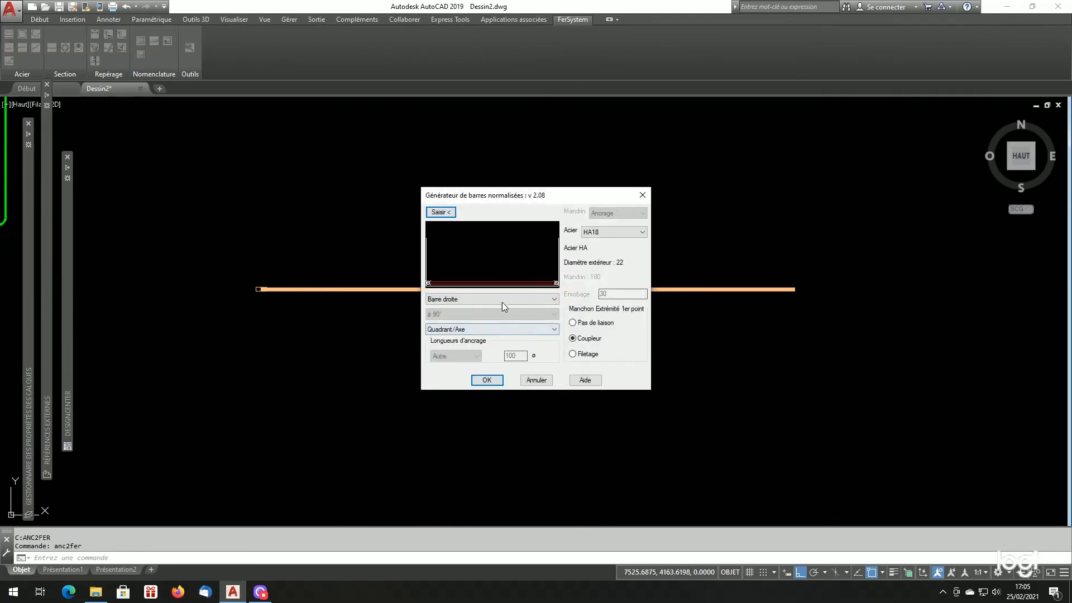
{"action": "left_click", "coordinate": [501, 299]}
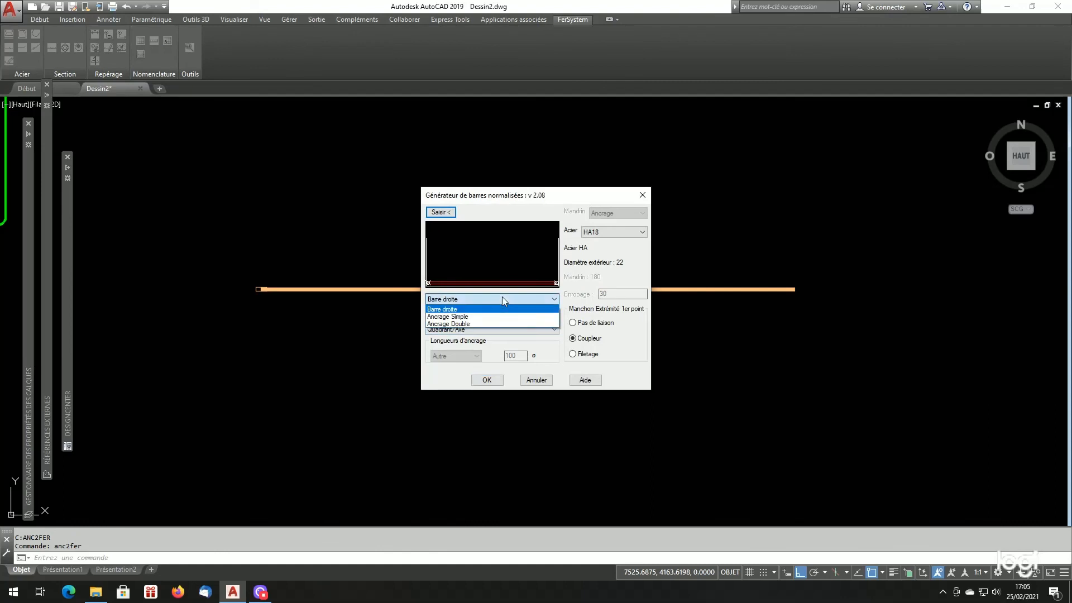
{"action": "left_click", "coordinate": [469, 323]}
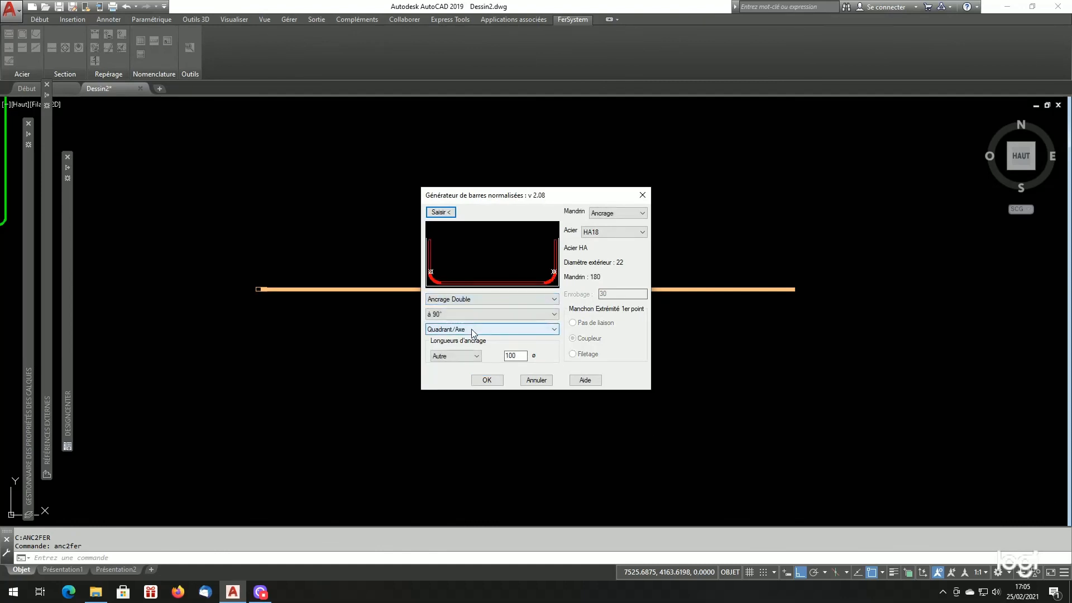
{"action": "left_click", "coordinate": [471, 329]}
{"action": "left_click", "coordinate": [463, 339]}
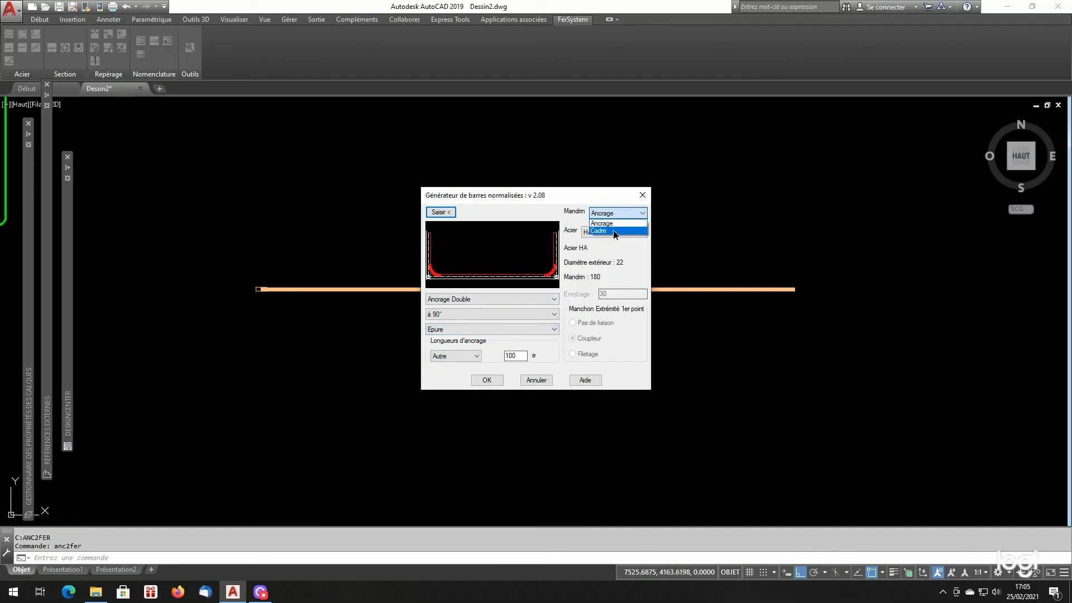
{"action": "left_click", "coordinate": [613, 231]}
{"action": "left_click", "coordinate": [458, 316]}
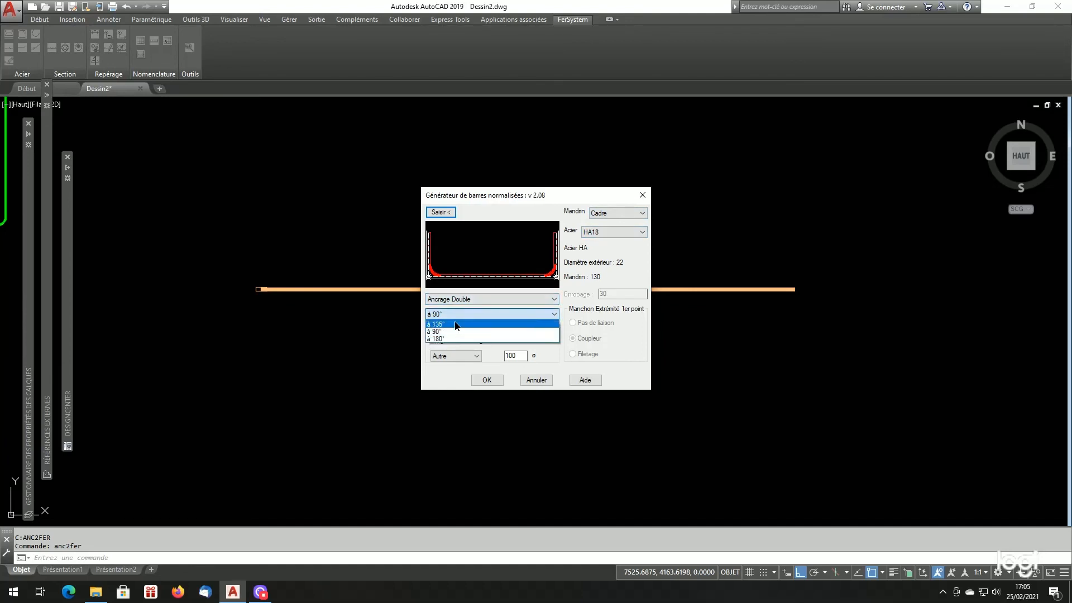
{"action": "left_click", "coordinate": [457, 325]}
- Place the double-anchored HA18 bar below the straight bar, specifying its two points and side, and generate it
{"action": "left_click", "coordinate": [441, 212]}
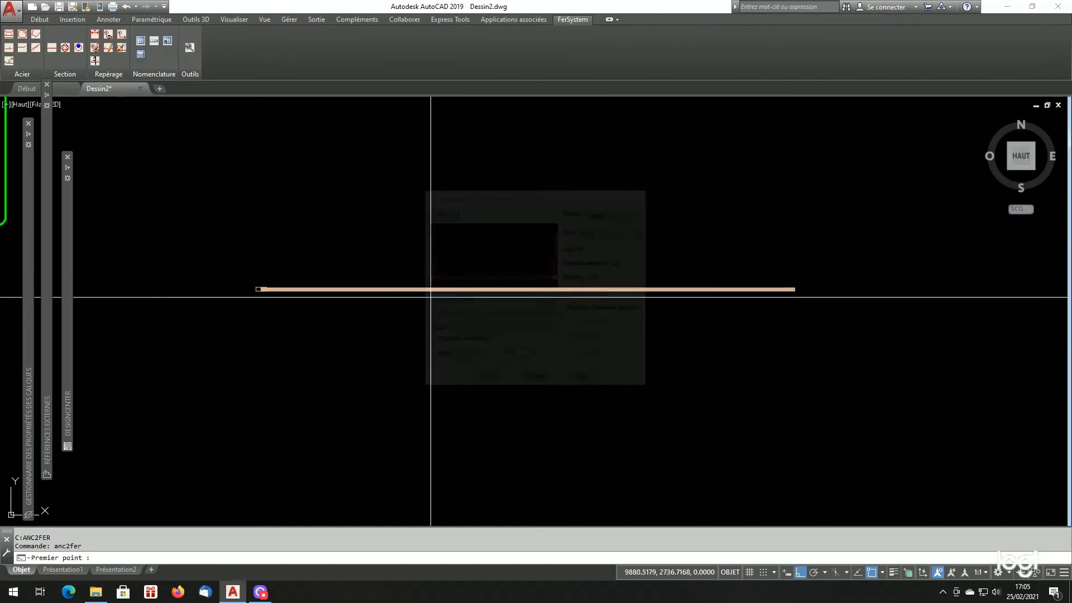
{"action": "left_click", "coordinate": [436, 358]}
{"action": "left_click", "coordinate": [563, 378]}
{"action": "left_click", "coordinate": [555, 370]}
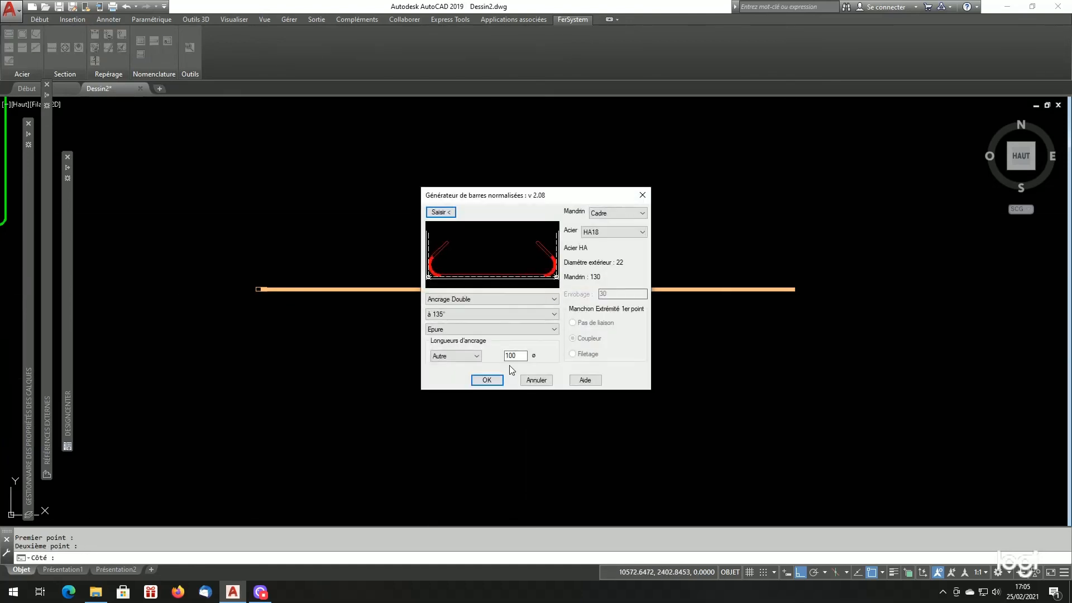
{"action": "left_click", "coordinate": [487, 380]}
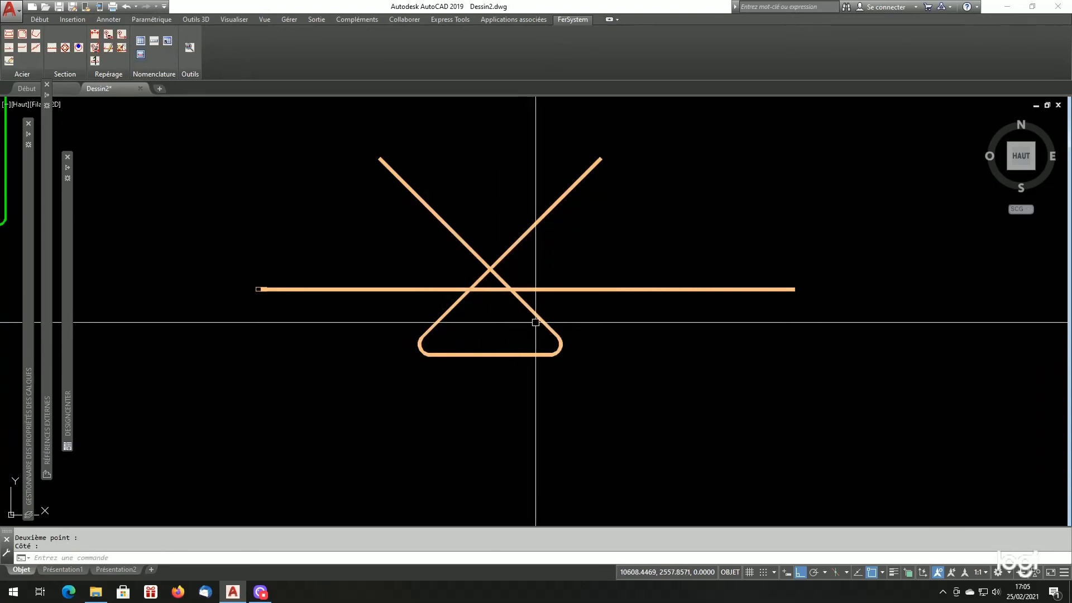
- Erase the double-anchored HA18 bar from the drawing
{"action": "left_click", "coordinate": [561, 318]}
{"action": "left_click", "coordinate": [516, 334]}
{"action": "type", "text": "ef"}
{"action": "key", "text": "Return"}
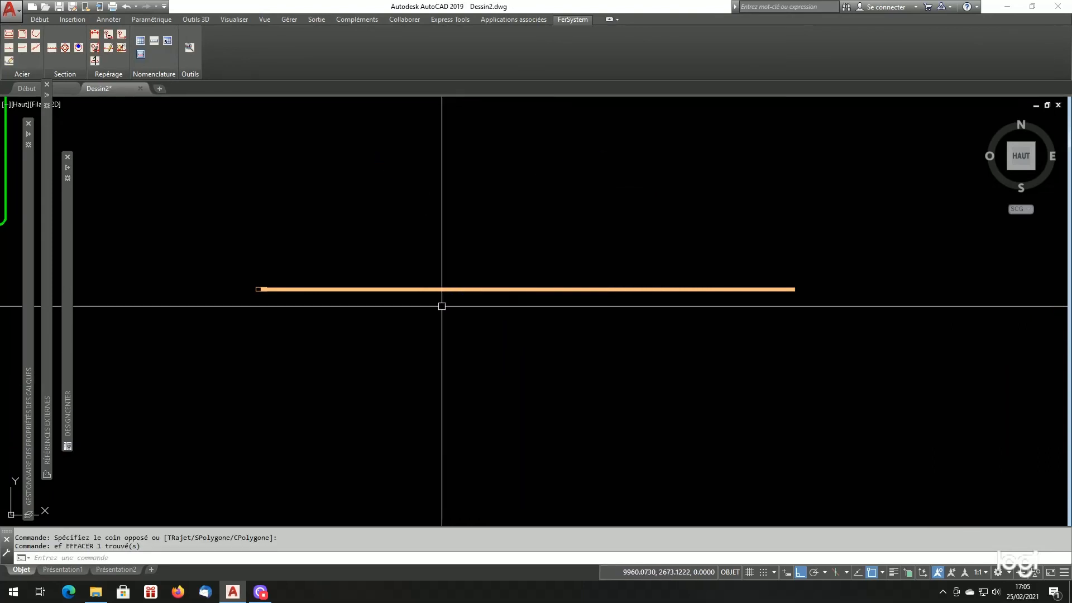
- Start another standard HA18 bar with double 135° anchorages and set its anchorage length to Normalisée
{"action": "left_click", "coordinate": [8, 35]}
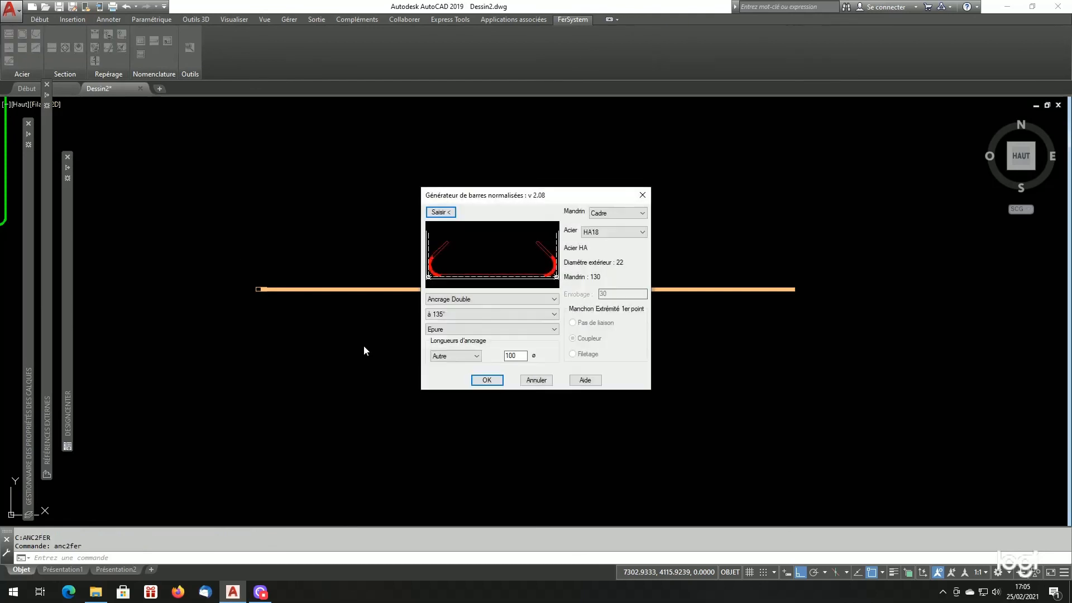
{"action": "left_click", "coordinate": [454, 357]}
{"action": "left_click", "coordinate": [455, 366]}
- Place the double-anchored HA18 bar below the straight bar by specifying its two points and side, and generate it
{"action": "left_click", "coordinate": [441, 212]}
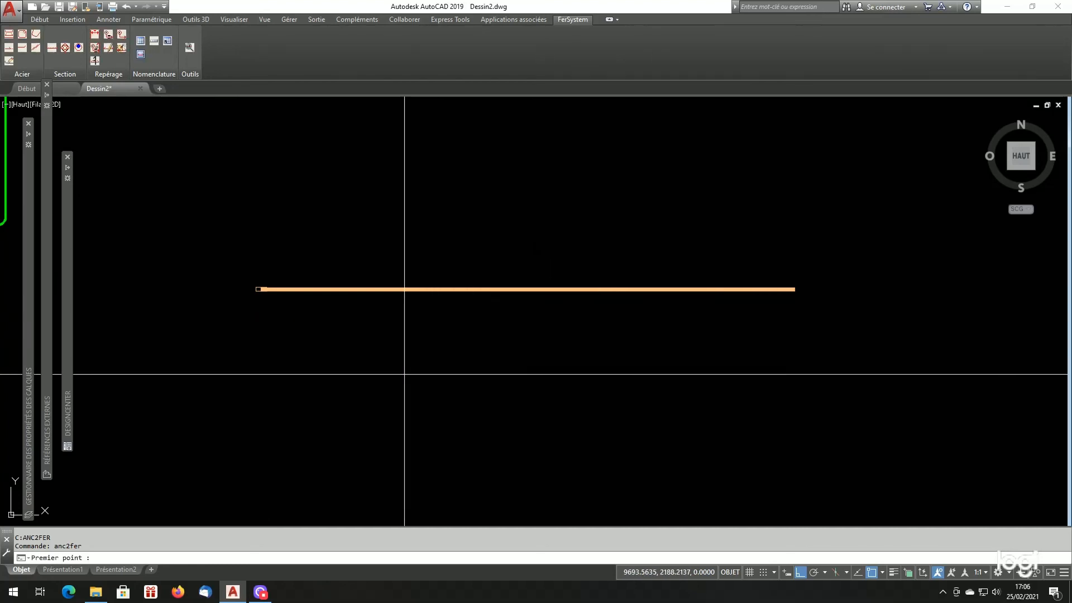
{"action": "left_click", "coordinate": [399, 362]}
{"action": "left_click", "coordinate": [564, 364]}
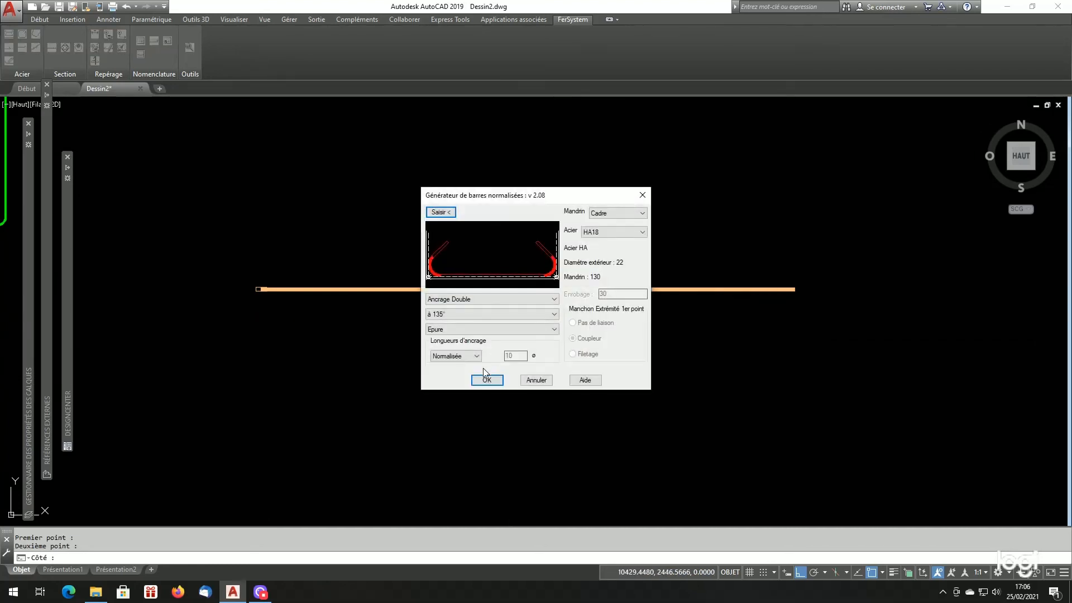
{"action": "left_click", "coordinate": [489, 383]}
{"action": "scroll", "coordinate": [486, 333], "scroll_direction": "up", "scroll_amount": 5}
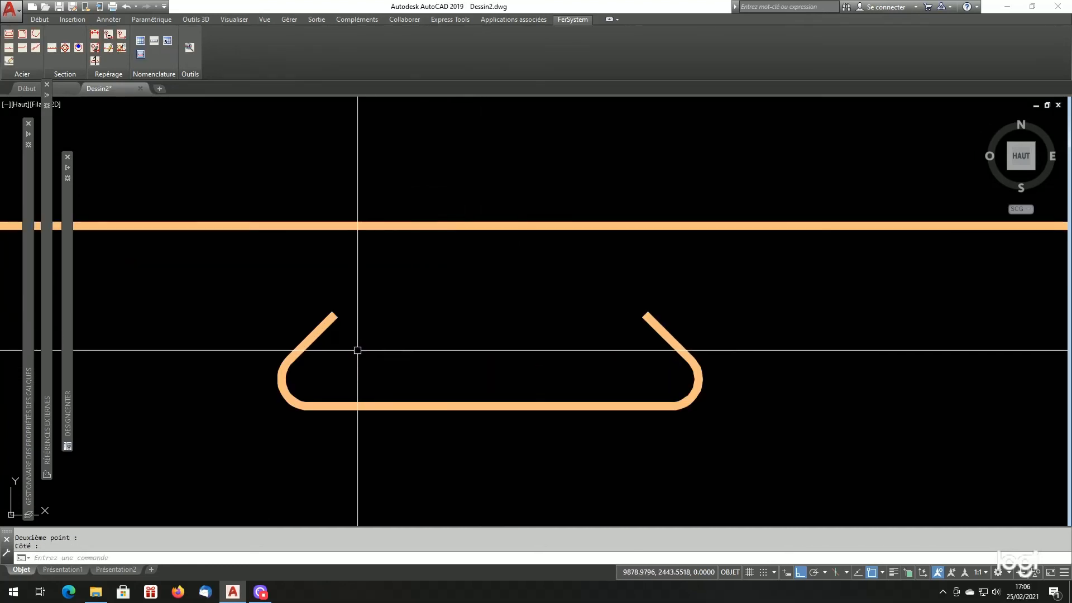
{"action": "scroll", "coordinate": [357, 351], "scroll_direction": "down", "scroll_amount": 3}
{"action": "scroll", "coordinate": [332, 366], "scroll_direction": "up", "scroll_amount": 4}
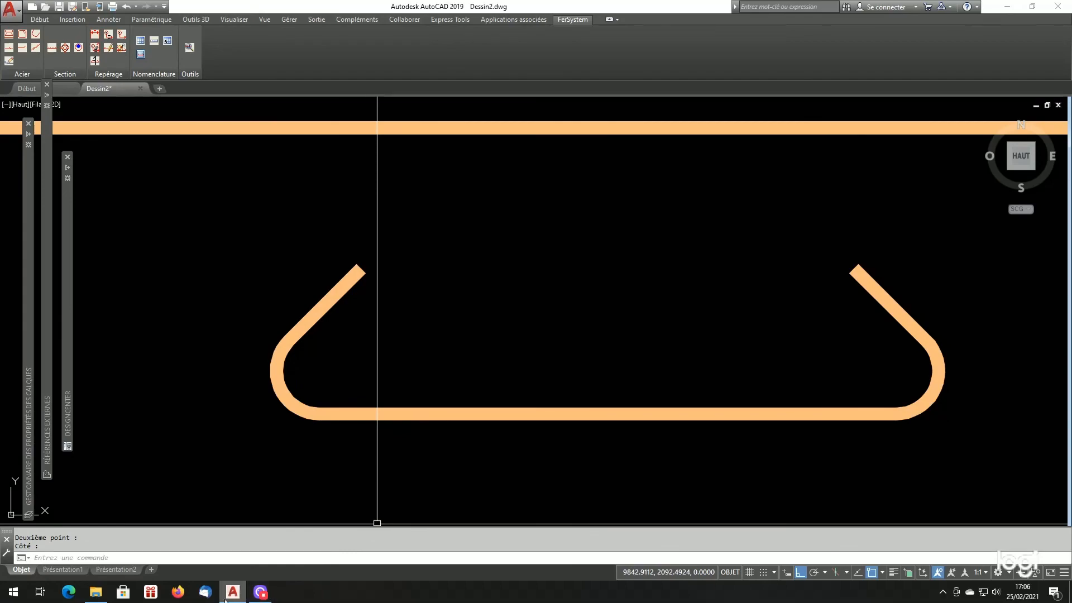
- Open Listfersystem.cfg from the Blocks_Gabarits folder, read the HA18 mandrel diameters, and return to the drawing
{"action": "left_click", "coordinate": [96, 592]}
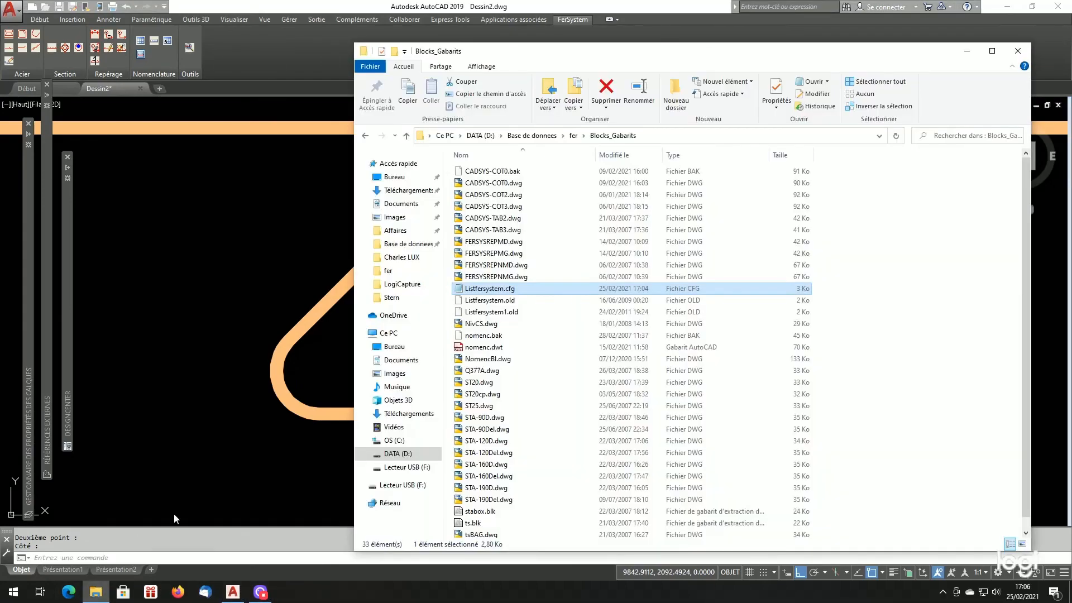
{"action": "double_click", "coordinate": [481, 290]}
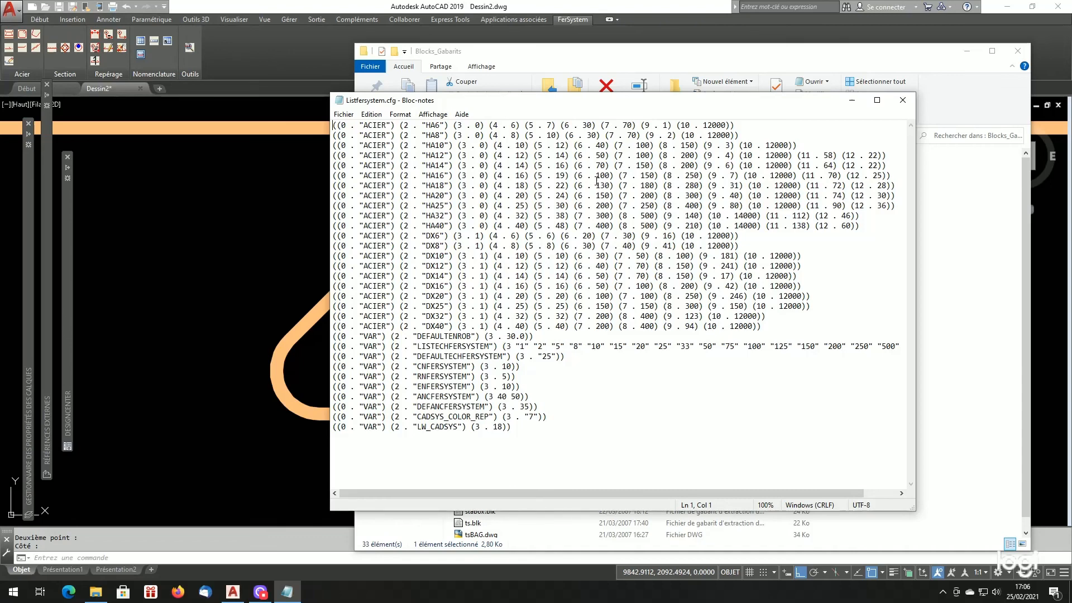
{"action": "left_click", "coordinate": [205, 258]}
- Draw a circle of diameter 130 at the centre of the double-anchored bar's first bend to check its Cadre mandrel
{"action": "type", "text": "c"}
{"action": "key", "text": "Return"}
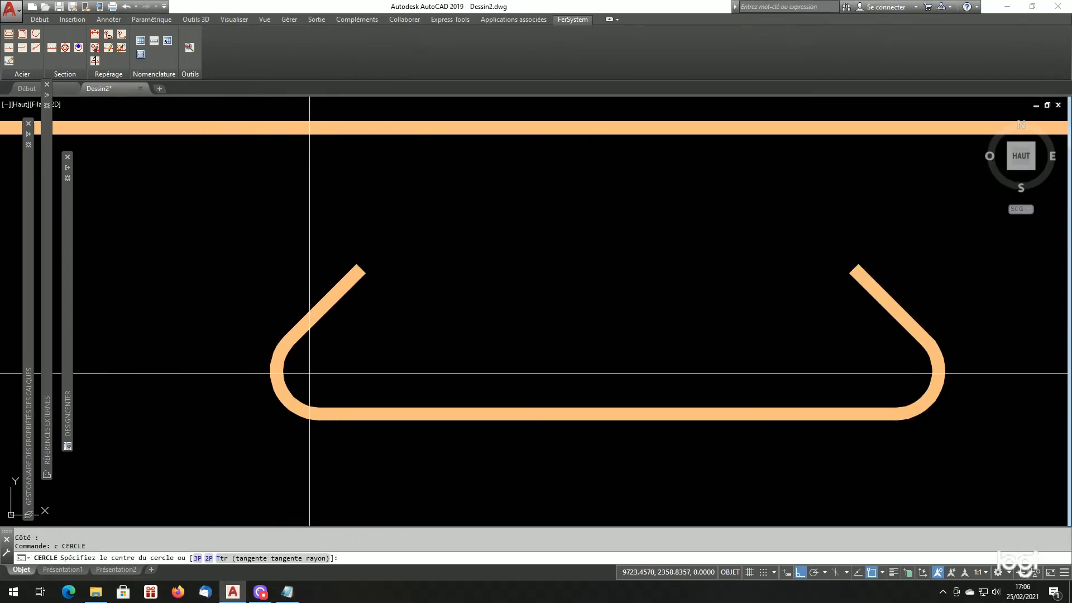
{"action": "left_click", "coordinate": [319, 371]}
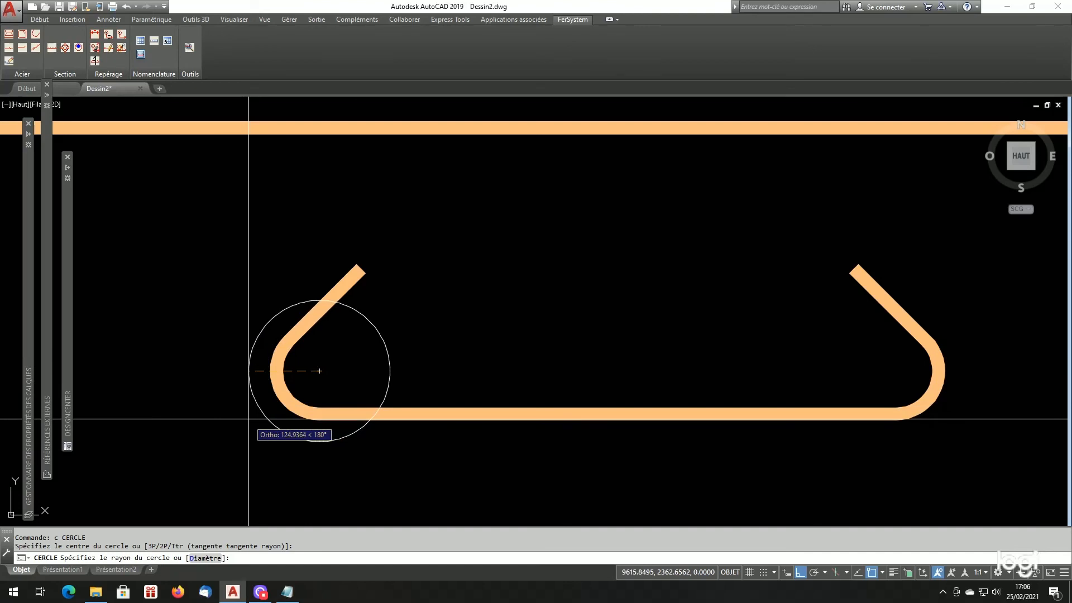
{"action": "type", "text": "d"}
{"action": "key", "text": "Return"}
{"action": "key", "text": "Return"}
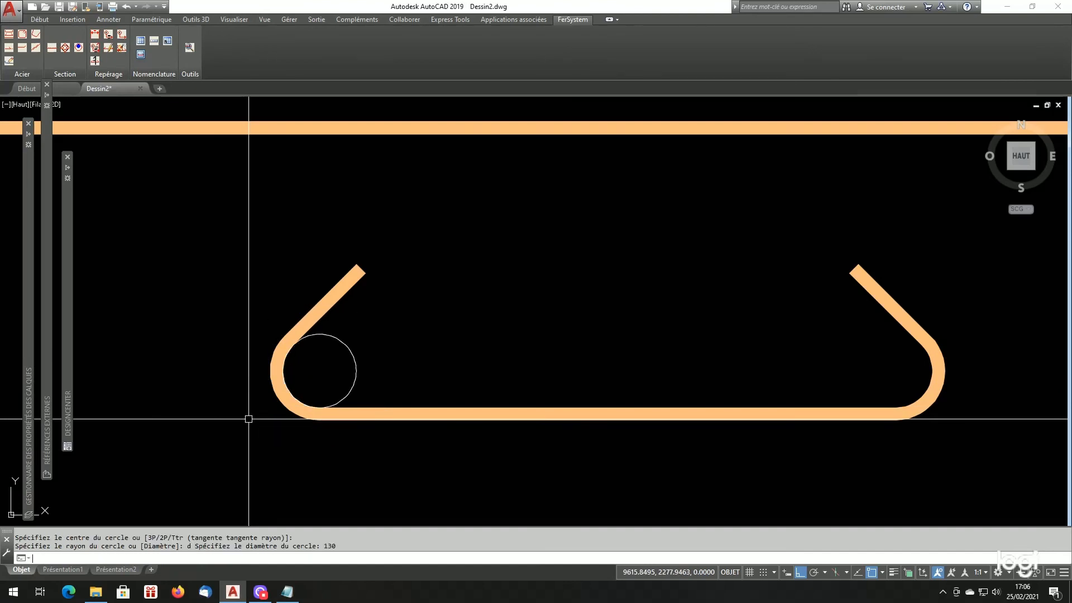
{"action": "scroll", "coordinate": [332, 335], "scroll_direction": "up", "scroll_amount": 2}
{"action": "scroll", "coordinate": [280, 364], "scroll_direction": "down", "scroll_amount": 4}
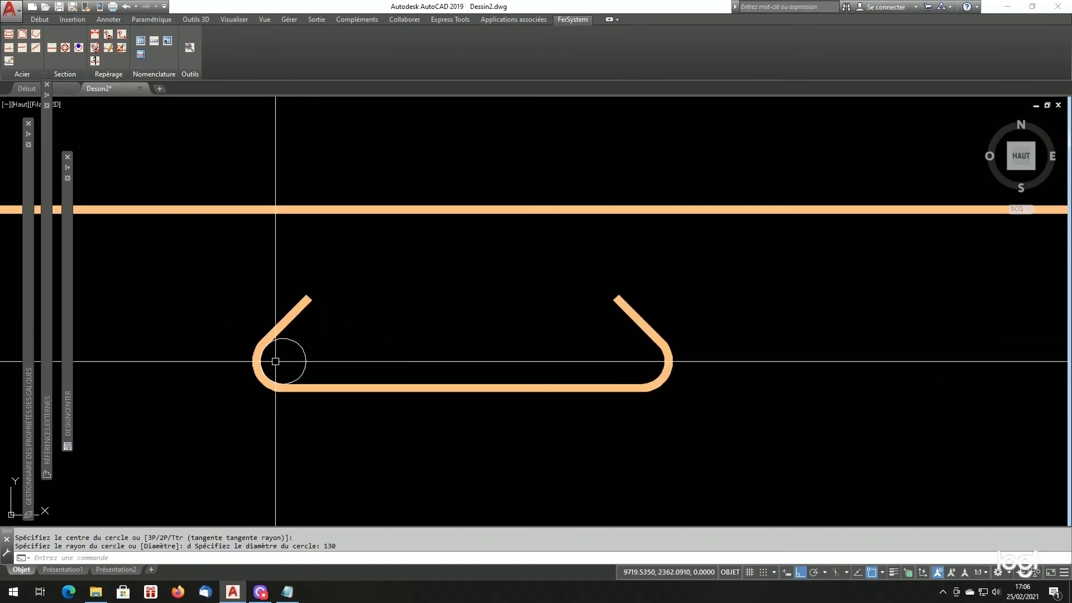
{"action": "scroll", "coordinate": [301, 378], "scroll_direction": "up", "scroll_amount": 2}
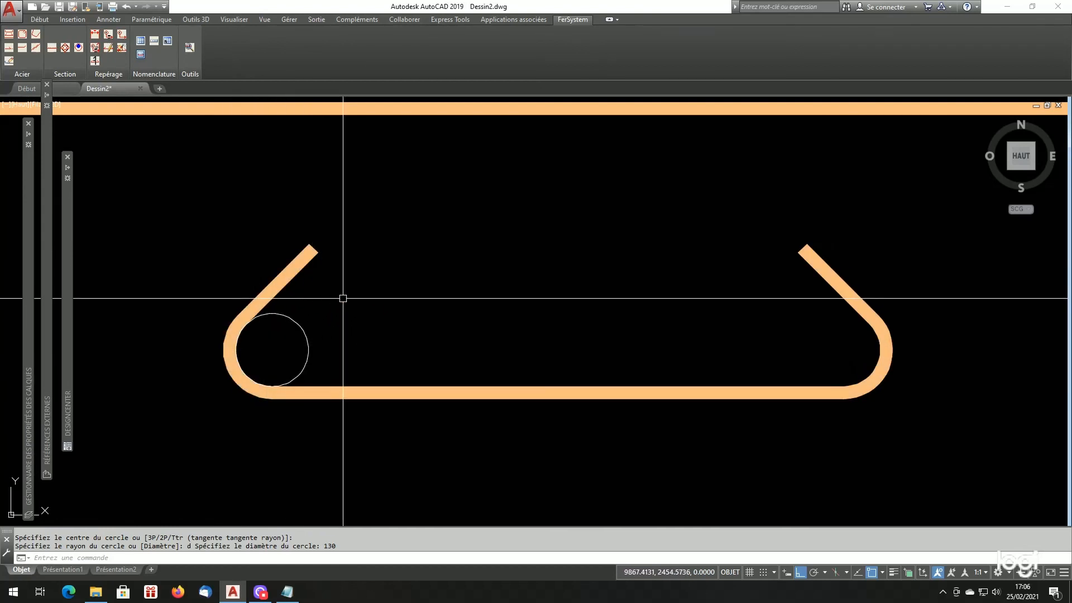
{"action": "scroll", "coordinate": [252, 399], "scroll_direction": "down", "scroll_amount": 2}
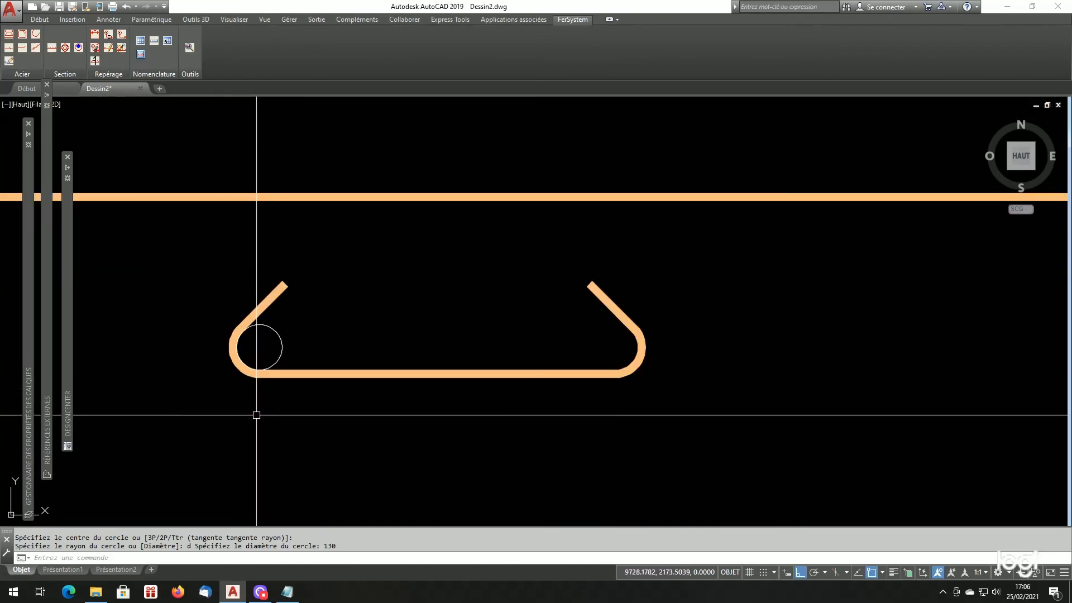
{"action": "scroll", "coordinate": [257, 415], "scroll_direction": "down", "scroll_amount": 3}
{"action": "scroll", "coordinate": [265, 436], "scroll_direction": "up", "scroll_amount": 3}
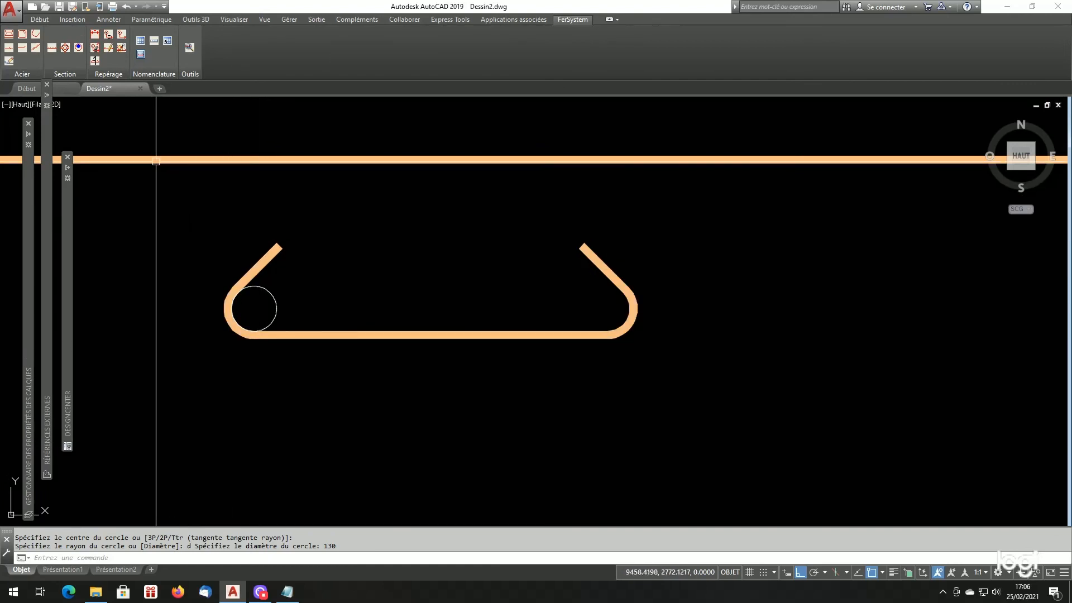
- Generate a second double-anchored HA18 bar below the first, using the Ancrage mandrel, 135° anchorages and normalised anchorage lengths
{"action": "left_click", "coordinate": [21, 35]}
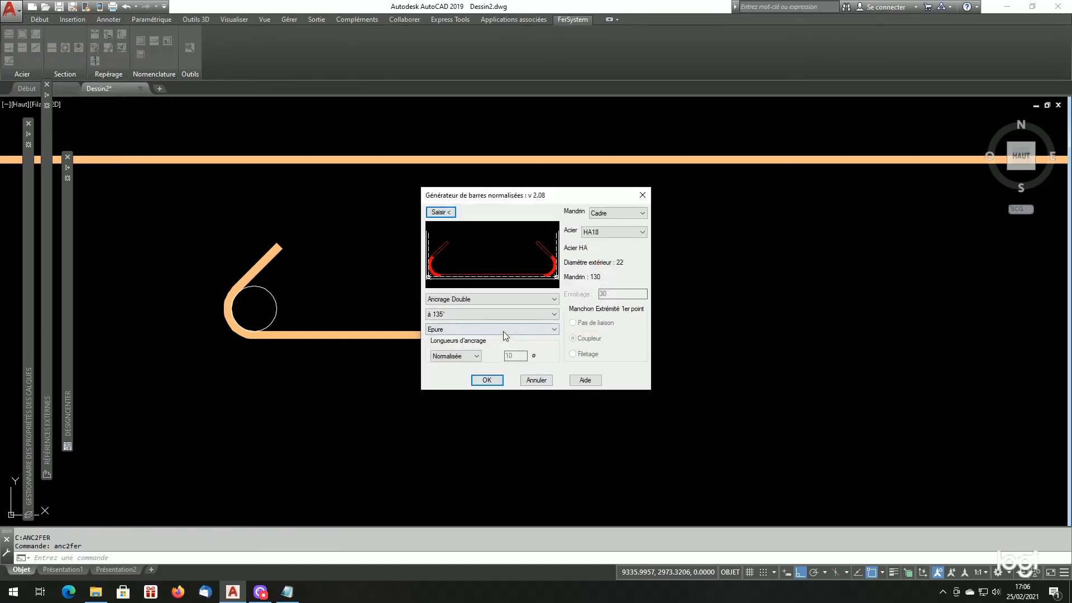
{"action": "left_click", "coordinate": [615, 224]}
{"action": "left_click", "coordinate": [433, 213]}
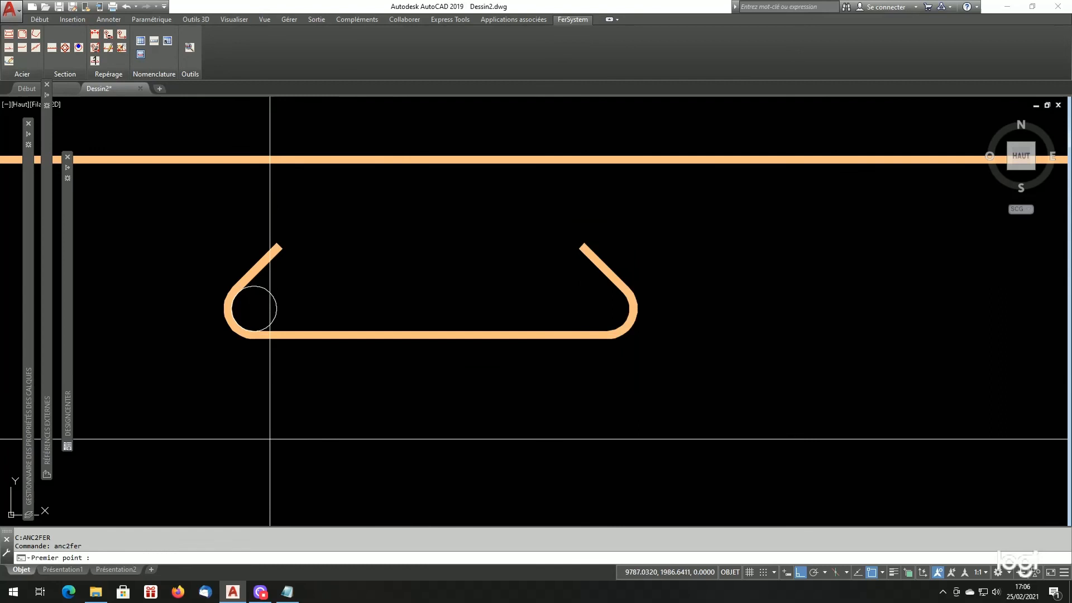
{"action": "left_click", "coordinate": [228, 470]}
{"action": "left_click", "coordinate": [618, 473]}
{"action": "left_click", "coordinate": [592, 421]}
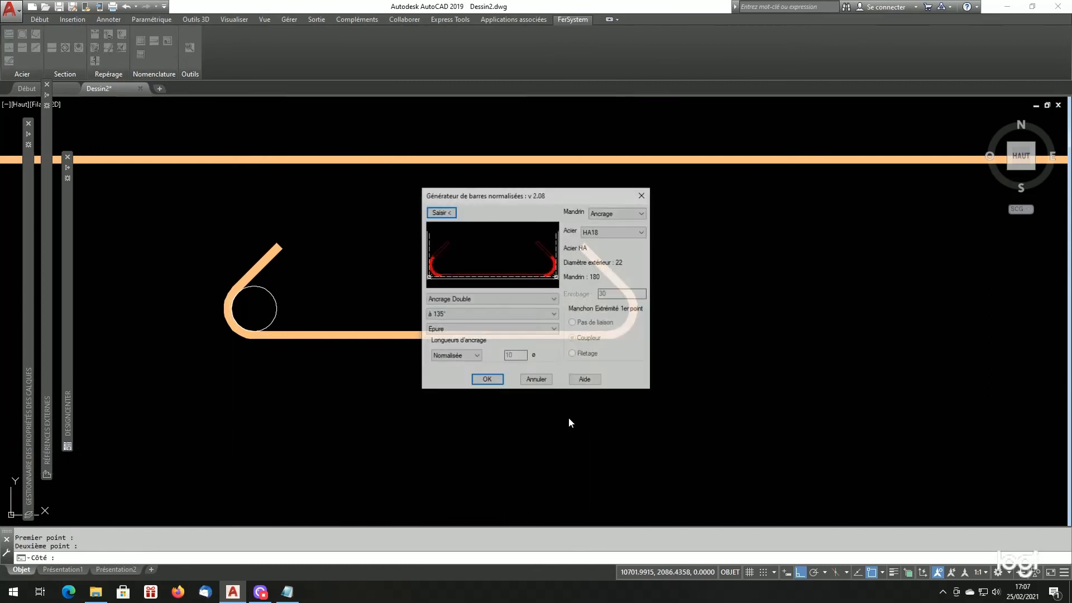
{"action": "left_click", "coordinate": [490, 378]}
{"action": "scroll", "coordinate": [318, 435], "scroll_direction": "up", "scroll_amount": 2}
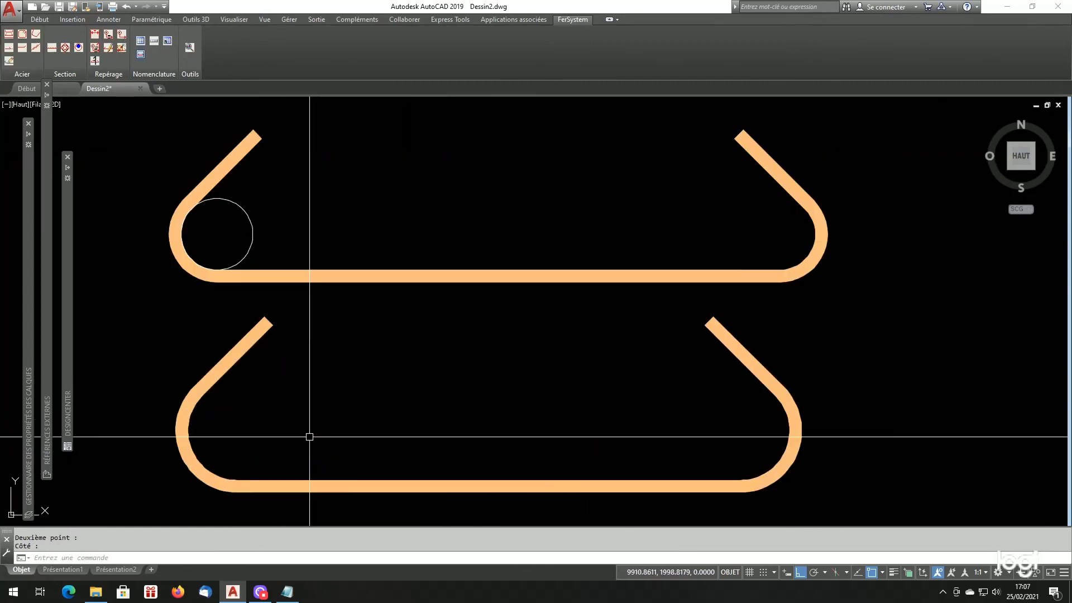
{"action": "scroll", "coordinate": [304, 436], "scroll_direction": "down", "scroll_amount": 2}
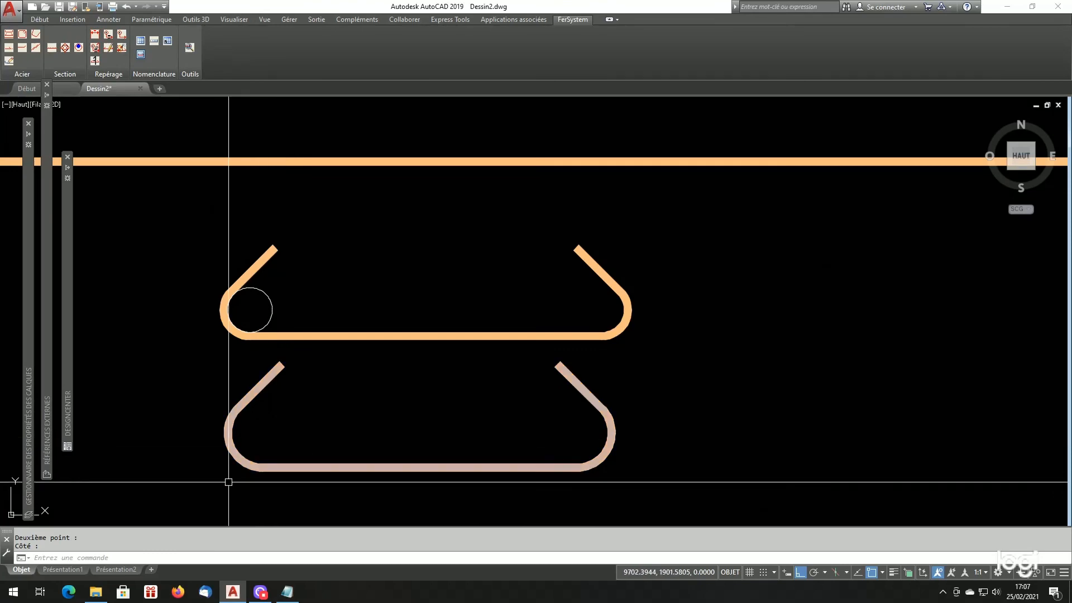
- Consult the HA18 line in Listfersystem.cfg and draw a circle of diameter 280 at the lower bar's first bend centre
{"action": "left_click", "coordinate": [287, 592]}
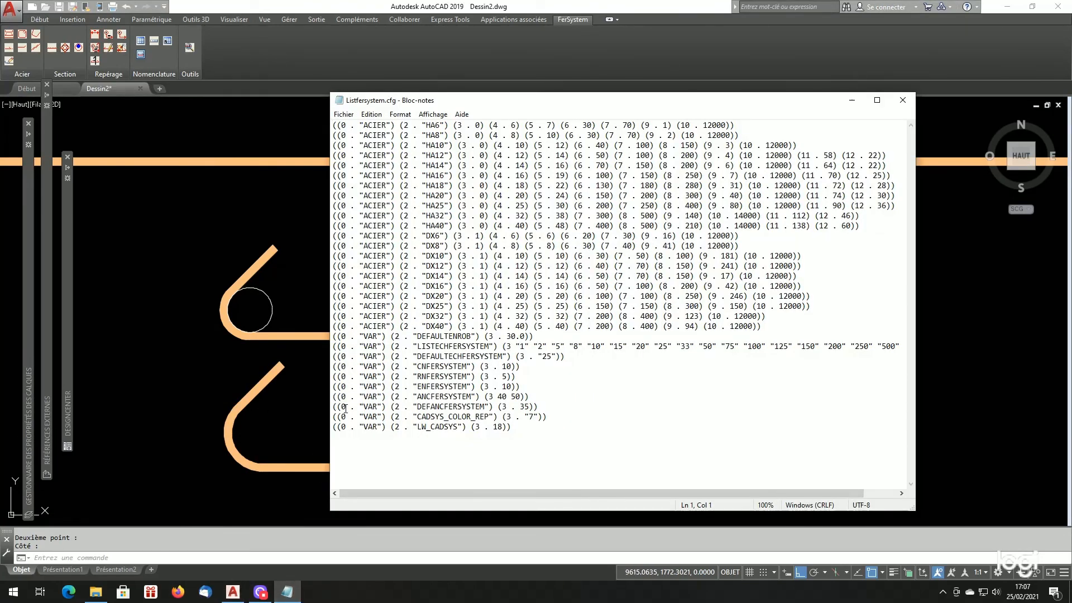
{"action": "left_click", "coordinate": [304, 437]}
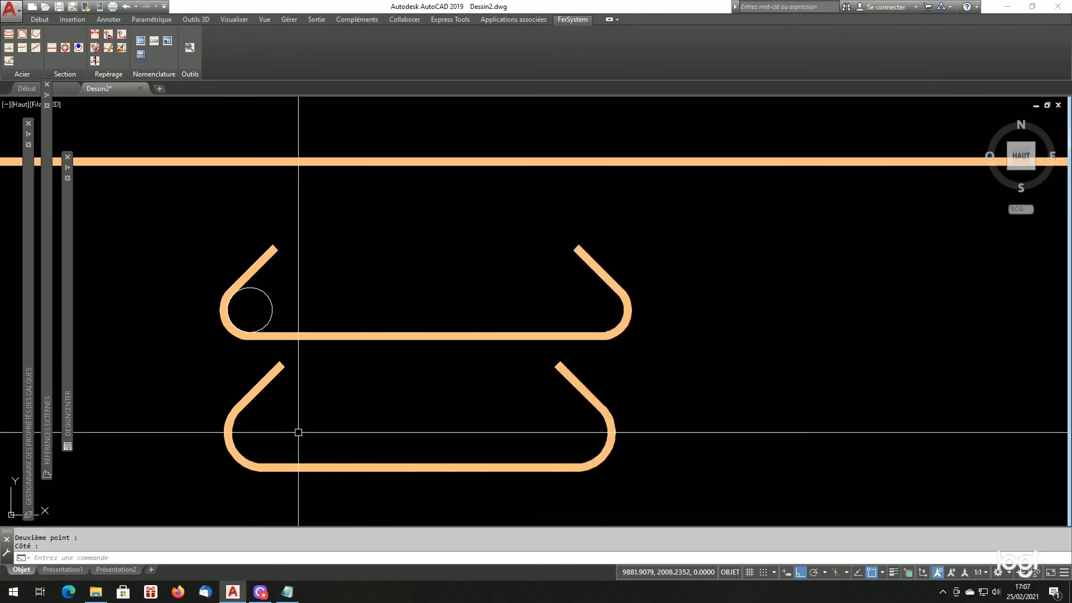
{"action": "type", "text": "c"}
{"action": "key", "text": "Return"}
{"action": "left_click", "coordinate": [263, 433]}
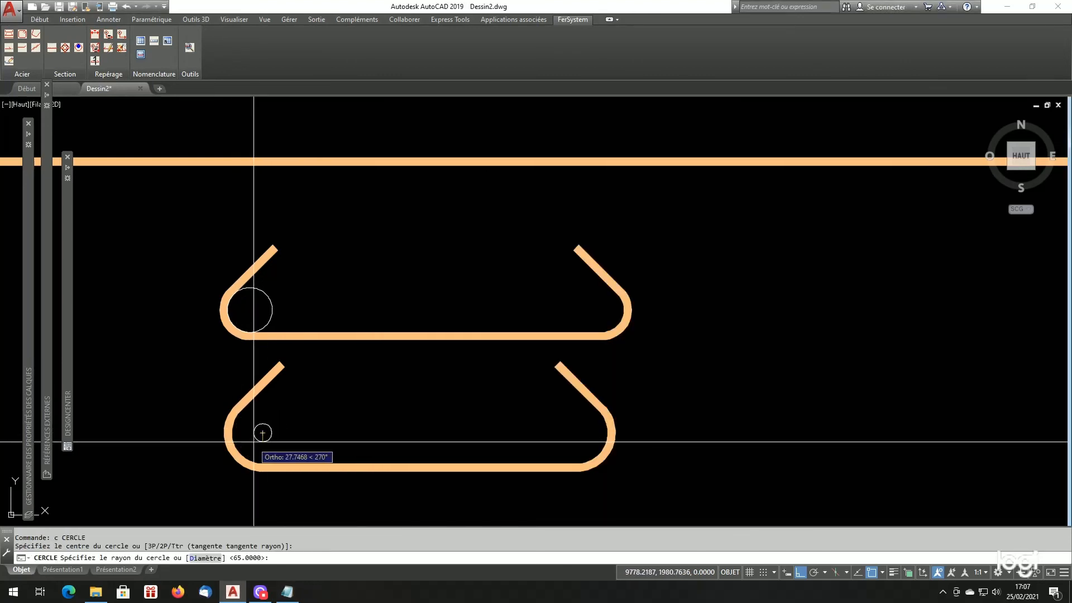
{"action": "type", "text": "d"}
{"action": "key", "text": "Return"}
{"action": "type", "text": "28"}
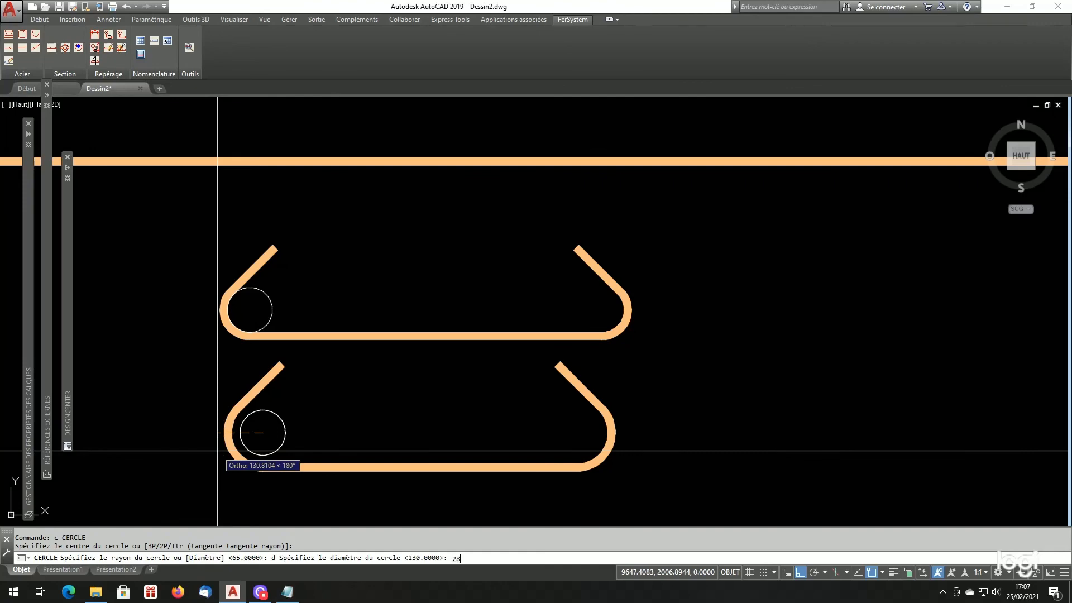
{"action": "type", "text": "0"}
{"action": "key", "text": "Return"}
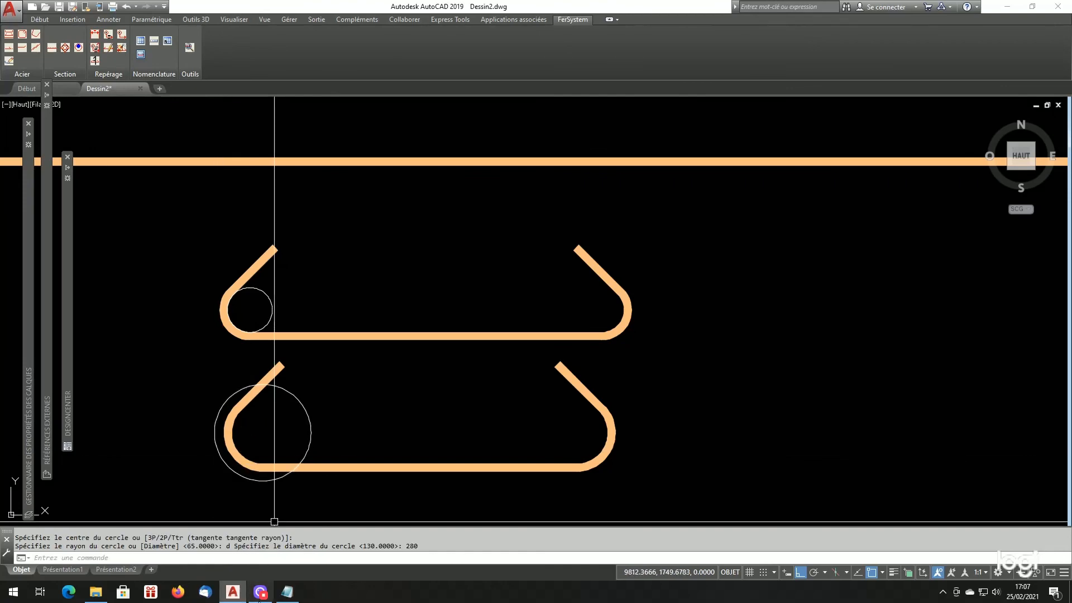
- Recheck the HA18 mandrel values in Listfersystem.cfg and erase the circle of diameter 280
{"action": "left_click", "coordinate": [287, 592]}
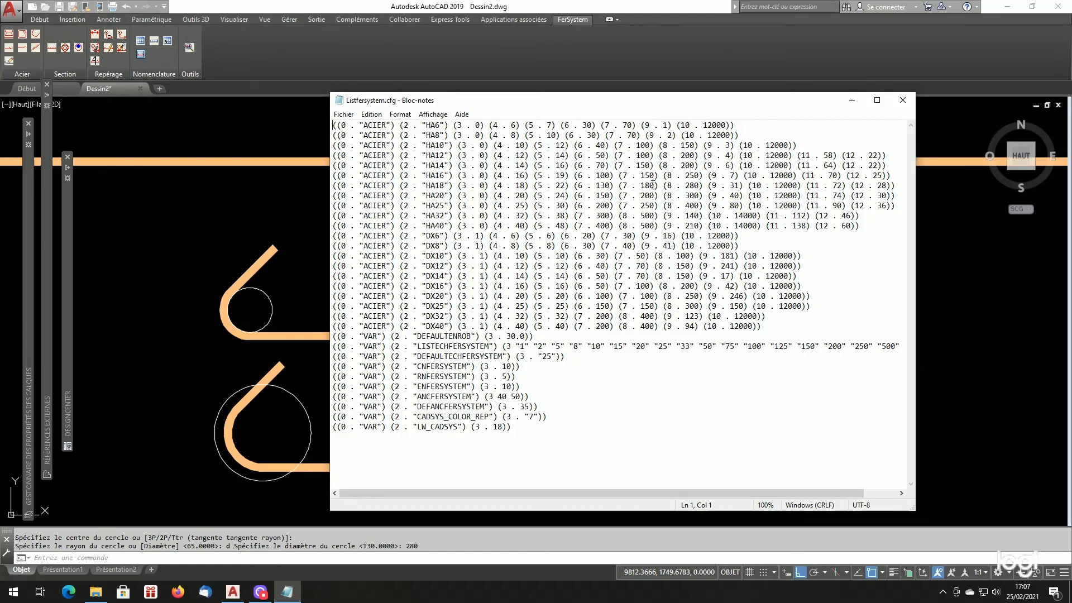
{"action": "left_click", "coordinate": [291, 444]}
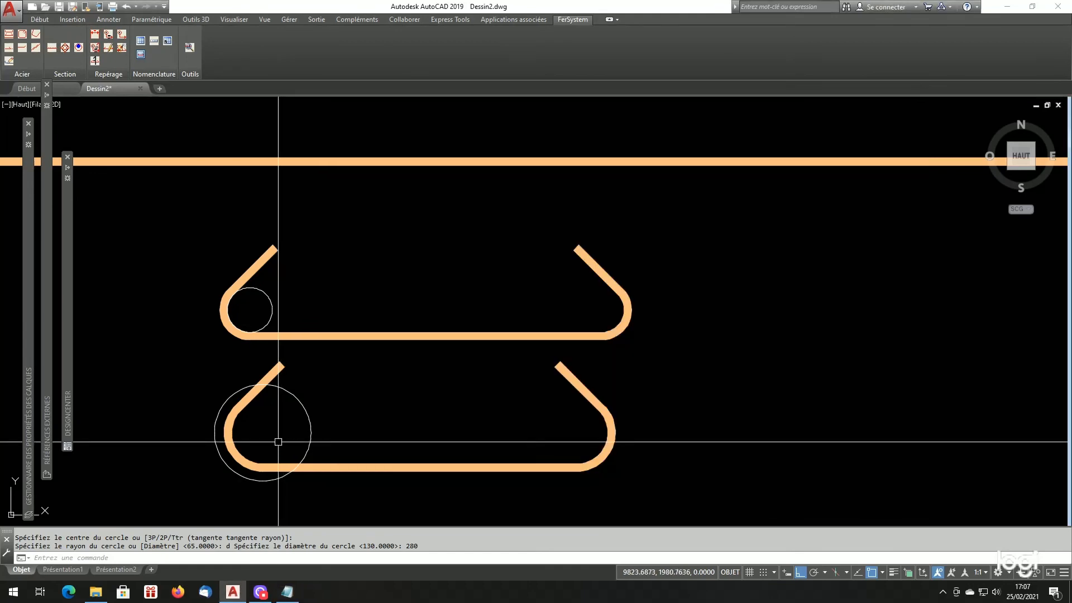
{"action": "left_click", "coordinate": [299, 406]}
{"action": "type", "text": "ef"}
{"action": "key", "text": "Return"}
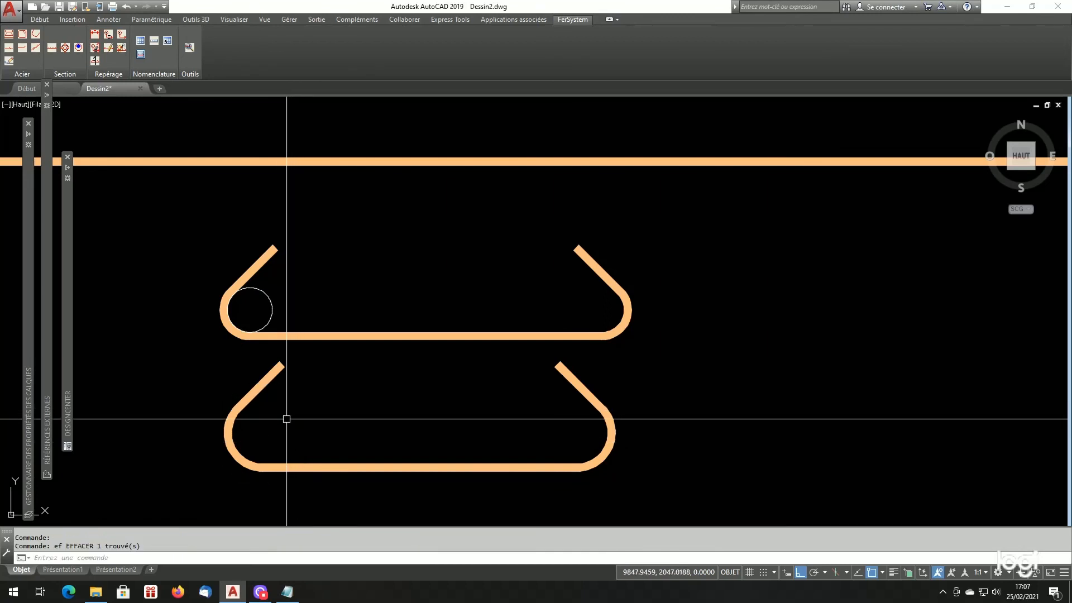
- Draw a circle of diameter 180 snapped to the centre of the lower bar's first bend to check its Ancrage mandrel
{"action": "type", "text": "c"}
{"action": "key", "text": "Return"}
{"action": "type", "text": "cen"}
{"action": "key", "text": "Return"}
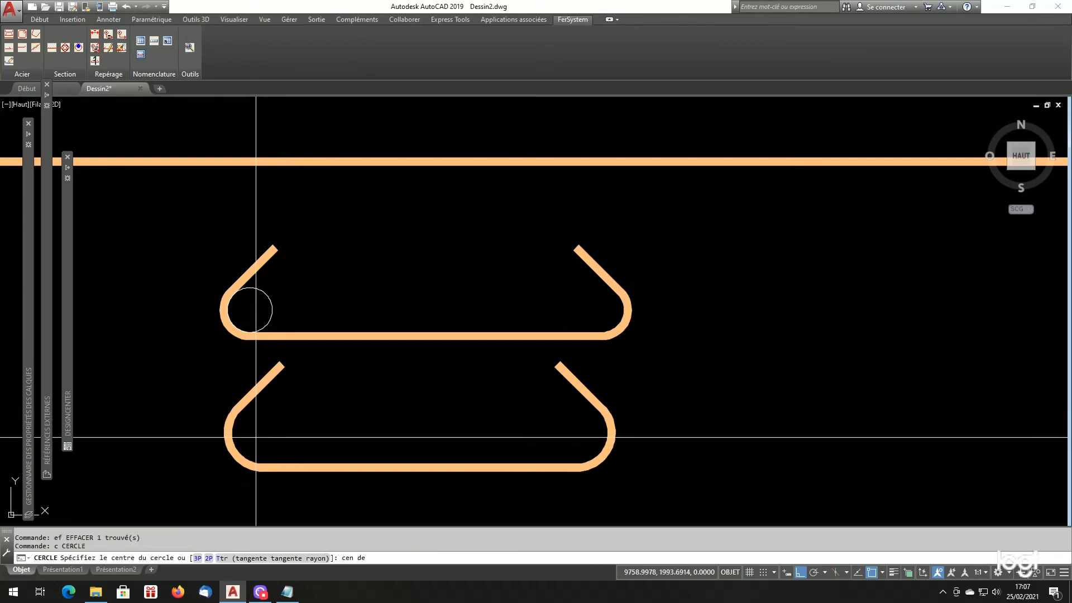
{"action": "left_click", "coordinate": [250, 448]}
{"action": "type", "text": "d"}
{"action": "key", "text": "Return"}
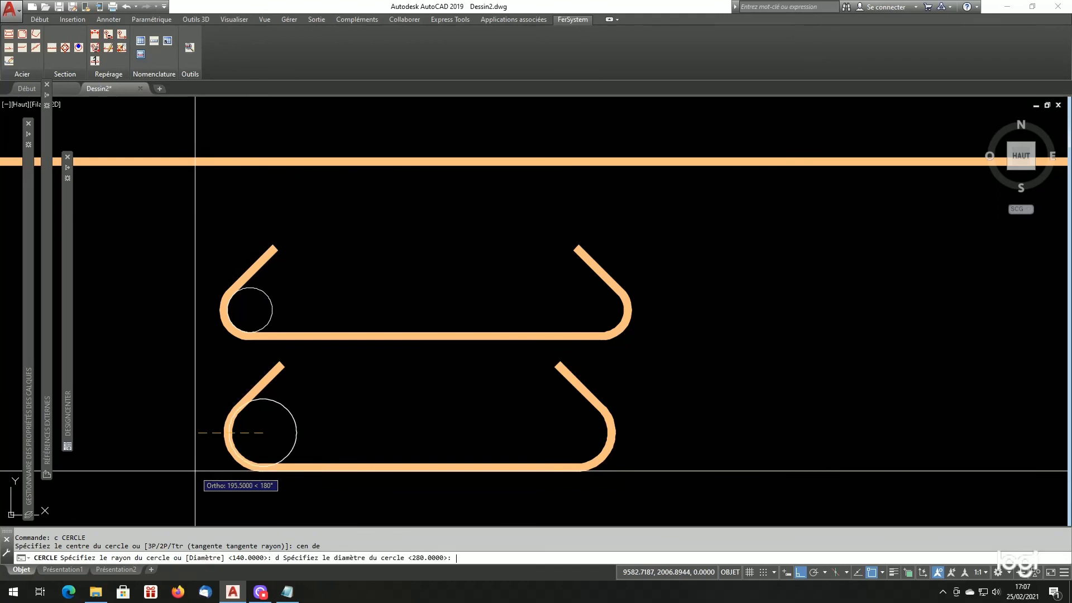
{"action": "type", "text": "180"}
{"action": "key", "text": "Return"}
{"action": "scroll", "coordinate": [194, 471], "scroll_direction": "up", "scroll_amount": 2}
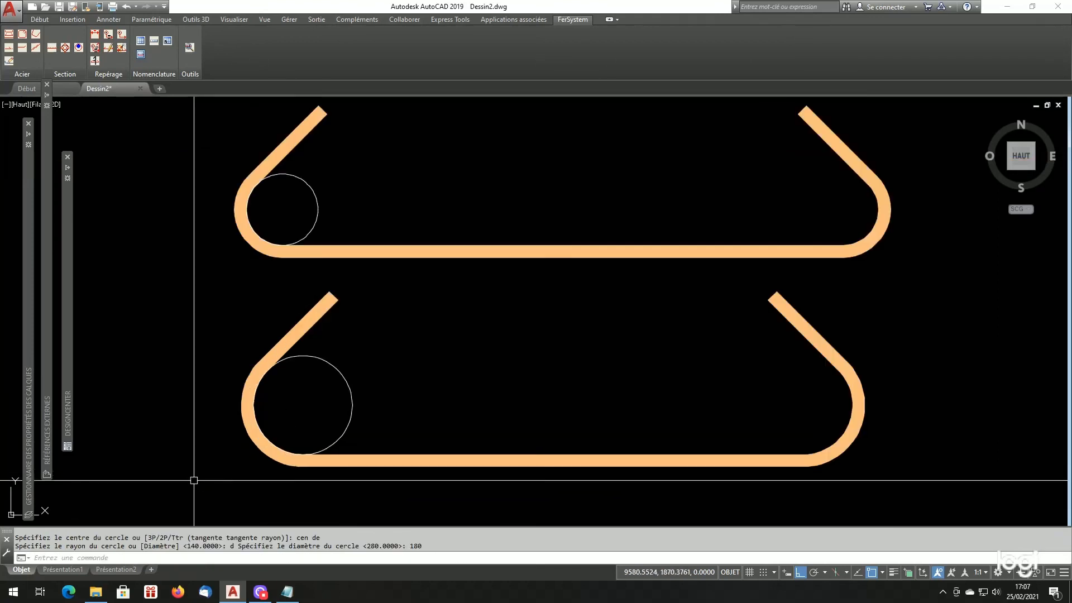
- Examine how the two mandrel circles fit inside the bends of both double-anchored HA18 bars
{"action": "scroll", "coordinate": [234, 477], "scroll_direction": "up", "scroll_amount": 2}
{"action": "scroll", "coordinate": [431, 438], "scroll_direction": "down", "scroll_amount": 3}
{"action": "scroll", "coordinate": [397, 414], "scroll_direction": "up", "scroll_amount": 3}
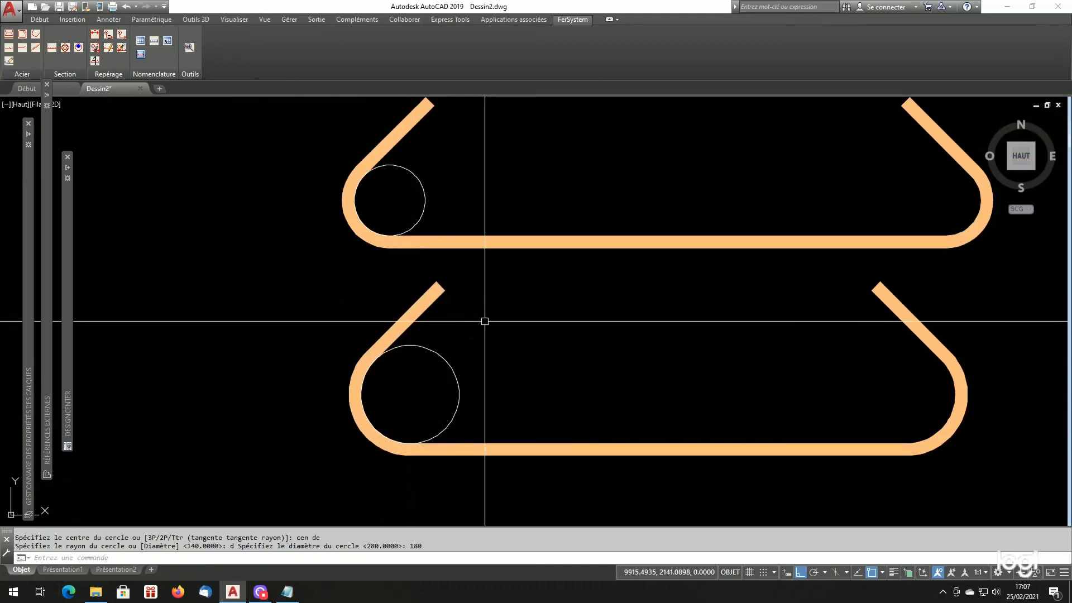
{"action": "scroll", "coordinate": [508, 363], "scroll_direction": "down", "scroll_amount": 4}
{"action": "scroll", "coordinate": [510, 367], "scroll_direction": "up", "scroll_amount": 2}
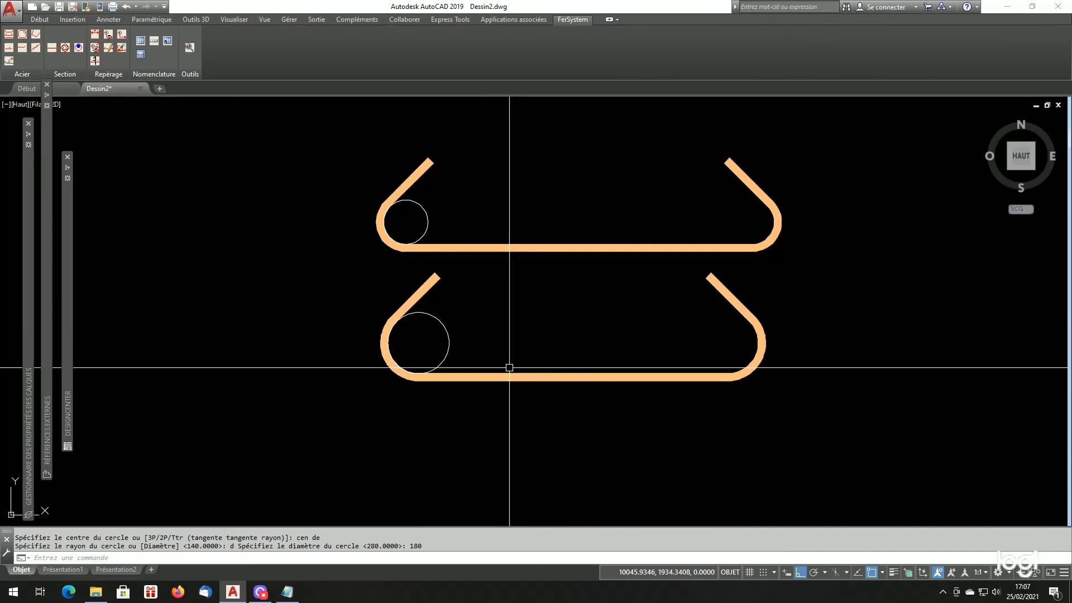
{"action": "scroll", "coordinate": [509, 367], "scroll_direction": "down", "scroll_amount": 3}
{"action": "scroll", "coordinate": [438, 383], "scroll_direction": "up", "scroll_amount": 2}
{"action": "scroll", "coordinate": [461, 370], "scroll_direction": "down", "scroll_amount": 2}
{"action": "scroll", "coordinate": [461, 383], "scroll_direction": "up", "scroll_amount": 2}
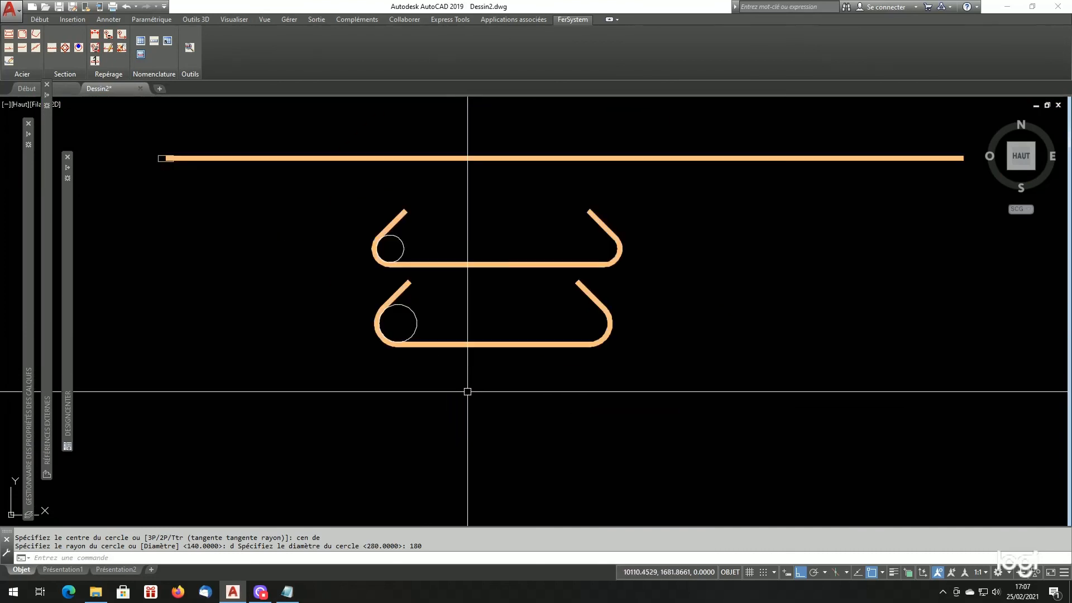
- Configure a non-standard polygonal bar in HA18 steel with the Coude mandrel and Coffrage as its reference
{"action": "left_click", "coordinate": [34, 40]}
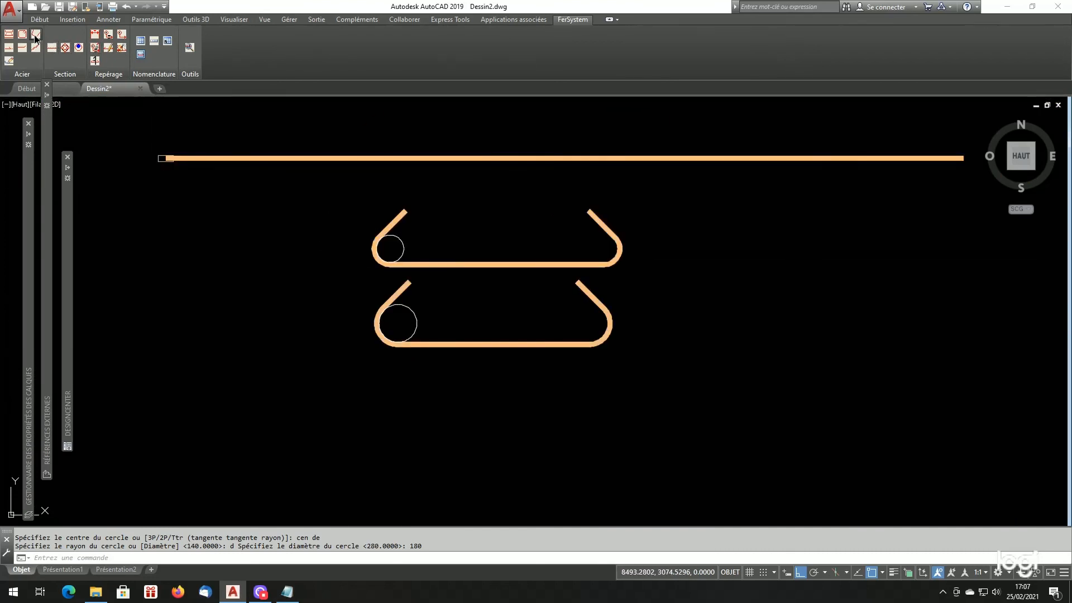
{"action": "left_click", "coordinate": [516, 336]}
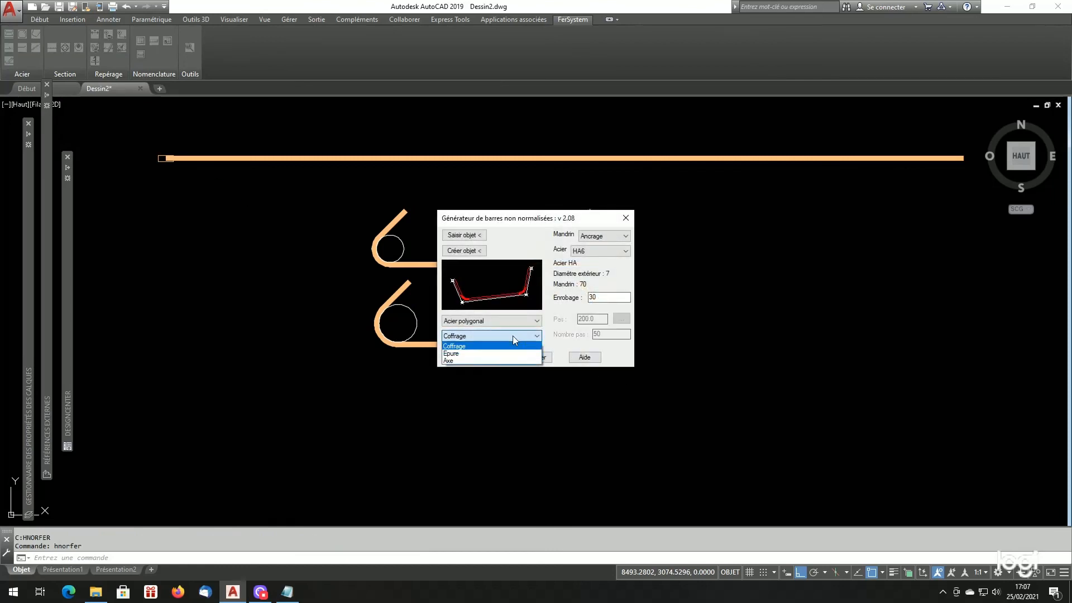
{"action": "left_click", "coordinate": [513, 336]}
{"action": "left_click", "coordinate": [605, 237]}
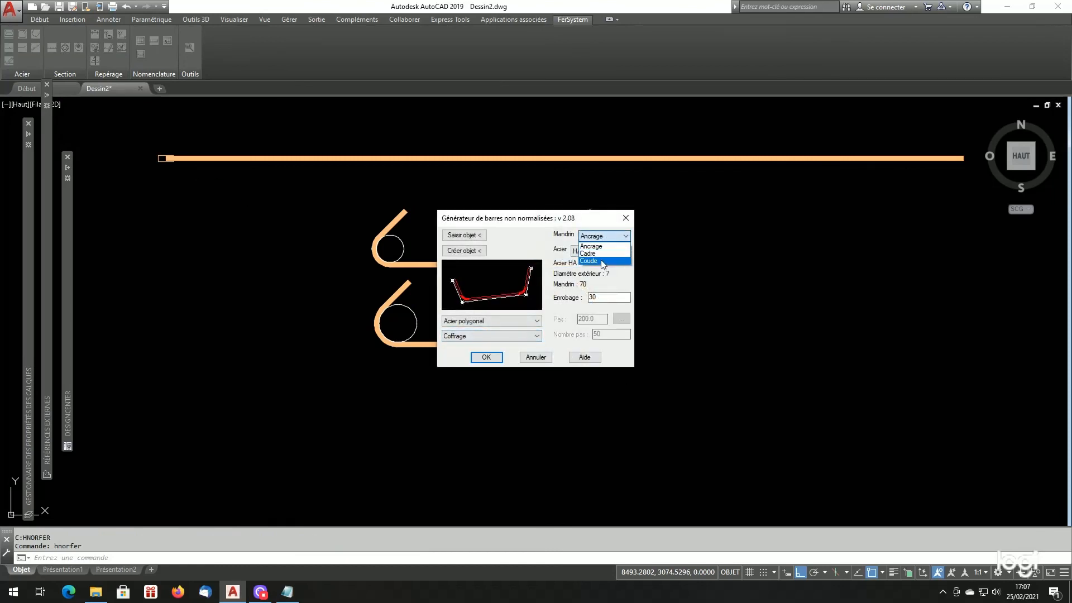
{"action": "left_click", "coordinate": [589, 261]}
{"action": "left_click", "coordinate": [602, 251]}
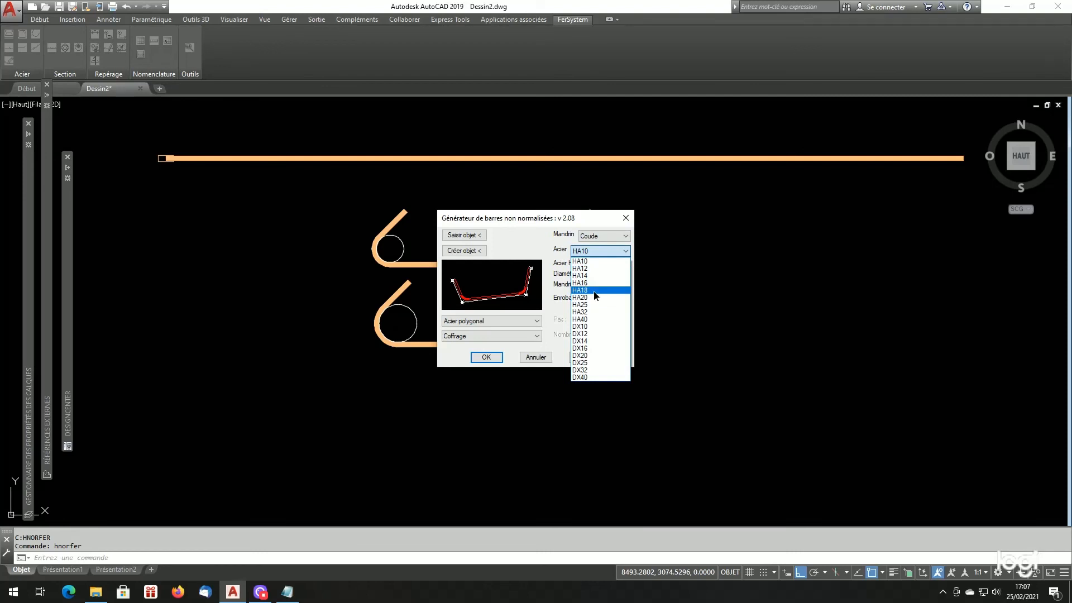
{"action": "left_click", "coordinate": [595, 291]}
- Draw a cranked path of horizontal, inclined and horizontal segments below the anchored bars and generate the HA18 bar on its lower side
{"action": "left_click", "coordinate": [467, 256]}
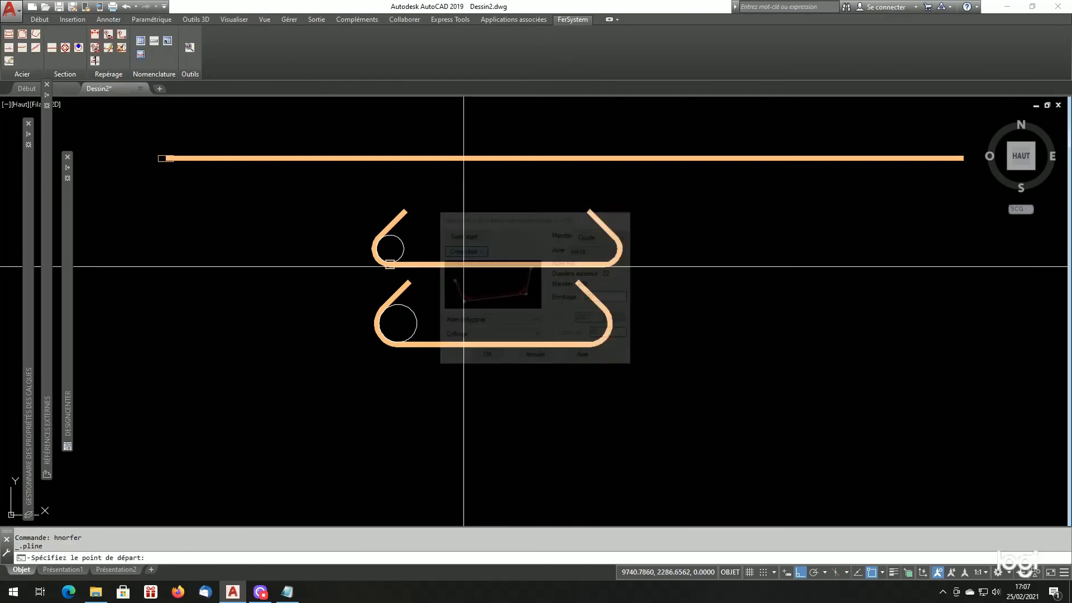
{"action": "left_click", "coordinate": [491, 434]}
{"action": "left_click", "coordinate": [680, 434]}
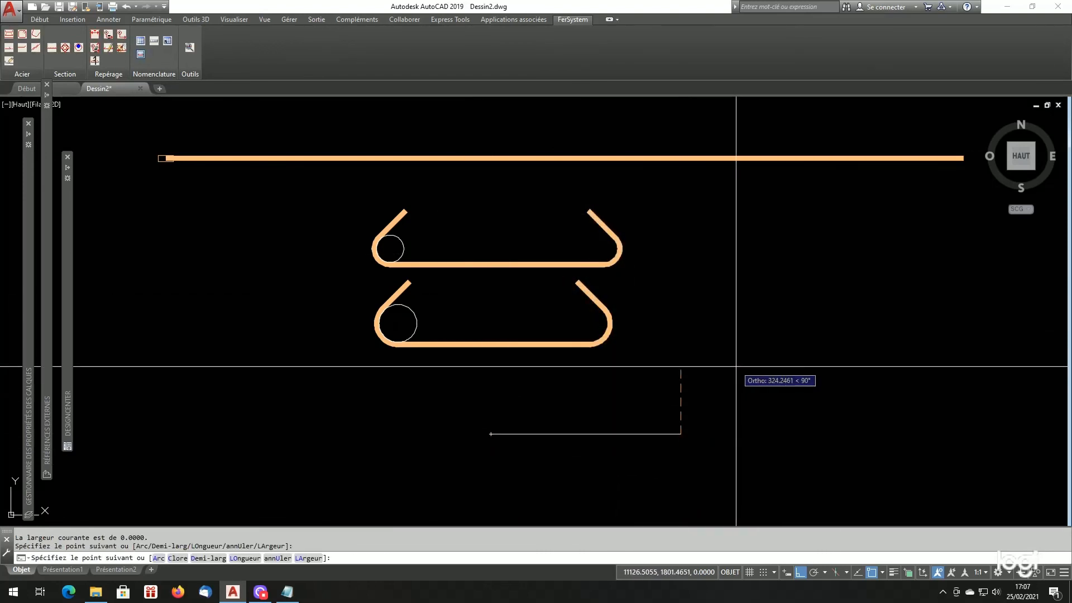
{"action": "key", "text": "F8"}
{"action": "key", "text": "F8"}
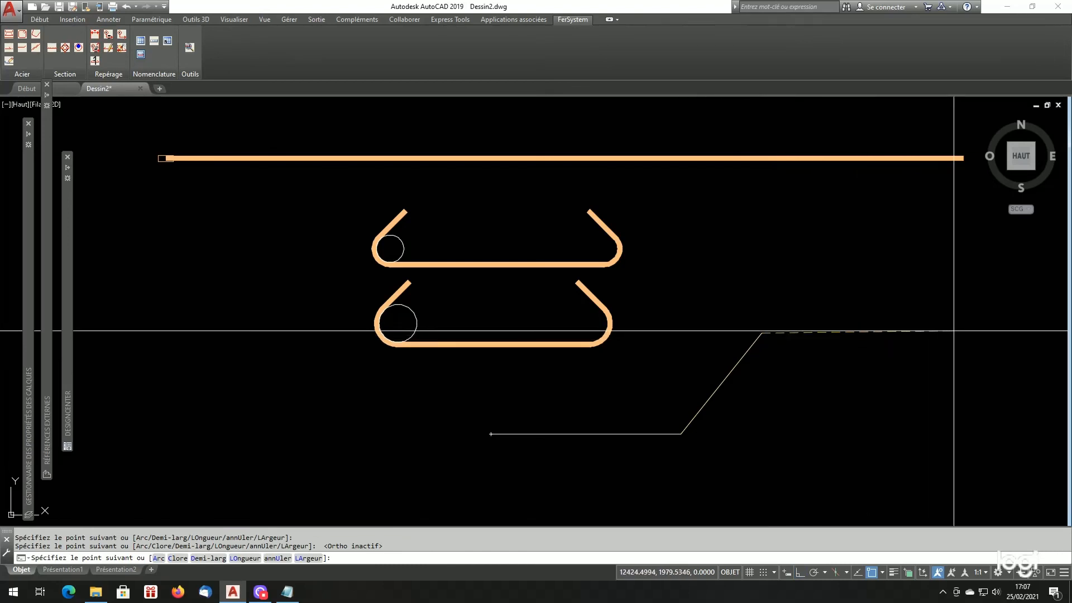
{"action": "left_click", "coordinate": [954, 343]}
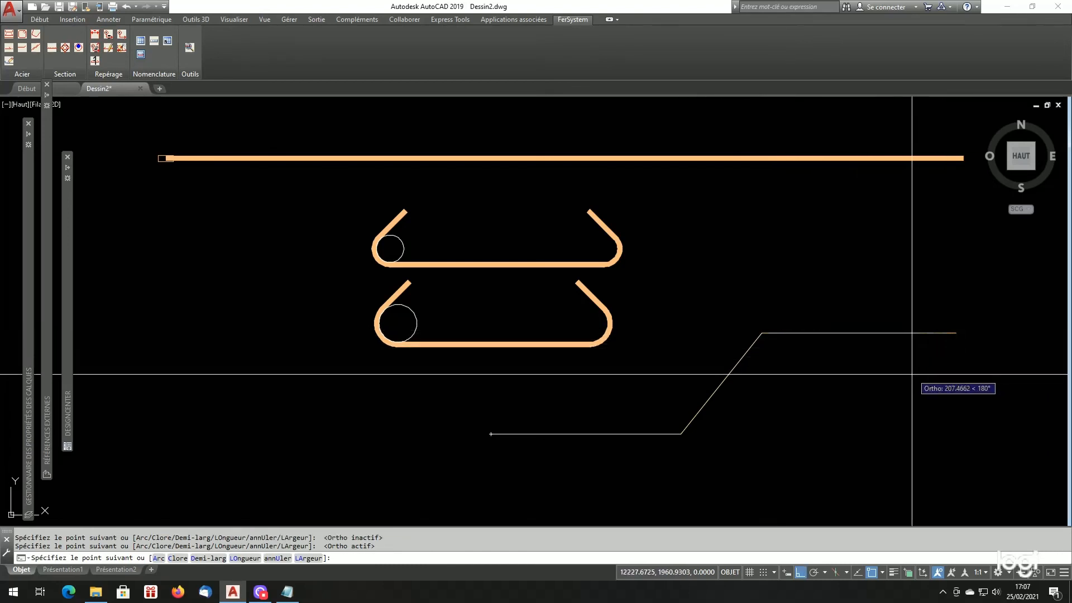
{"action": "key", "text": "Return"}
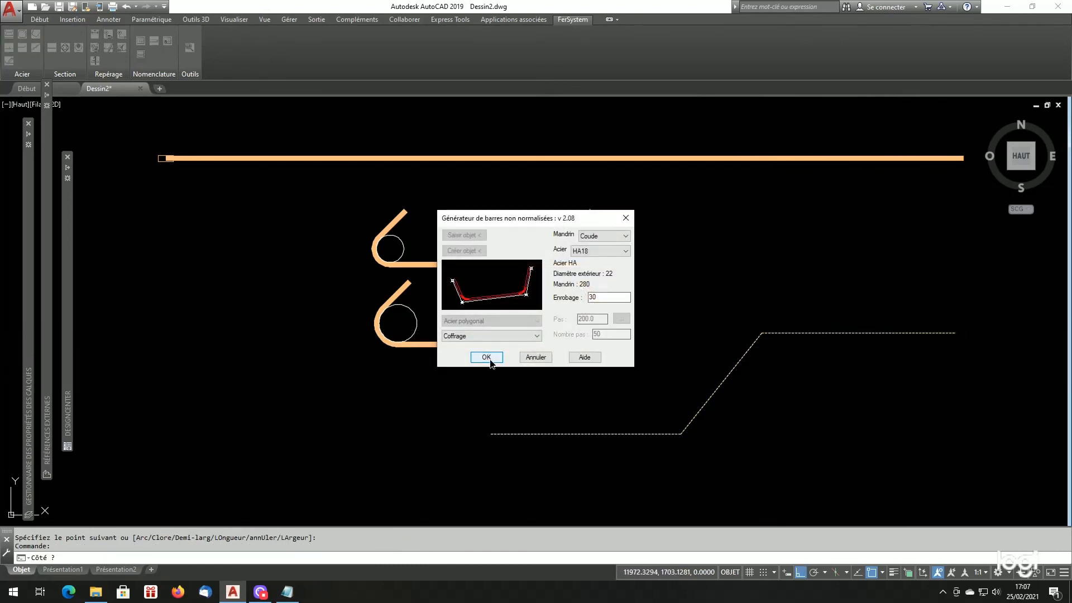
{"action": "left_click", "coordinate": [491, 358]}
{"action": "left_click", "coordinate": [527, 332]}
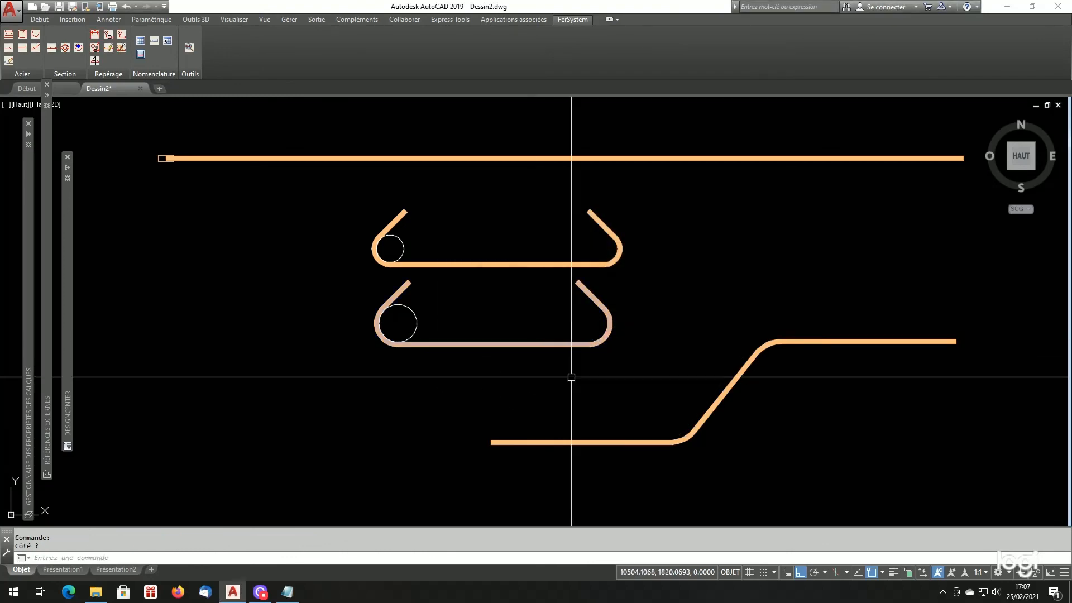
- Consult the HA18 line in Listfersystem.cfg and draw a circle of diameter 280 at the centre of the cranked bar's upper bend
{"action": "scroll", "coordinate": [705, 444], "scroll_direction": "up", "scroll_amount": 2}
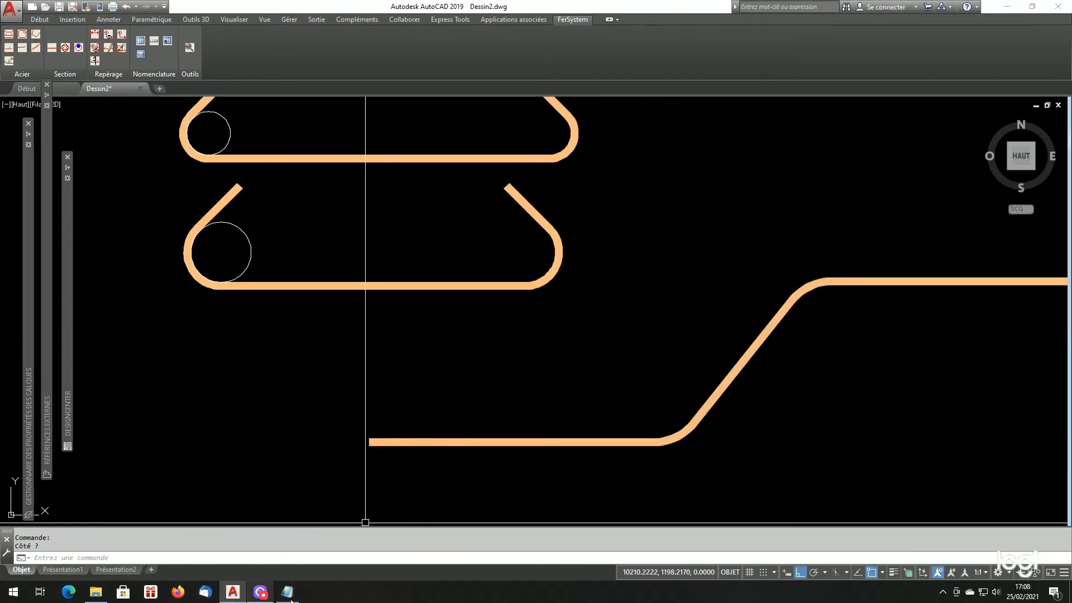
{"action": "left_click", "coordinate": [290, 596]}
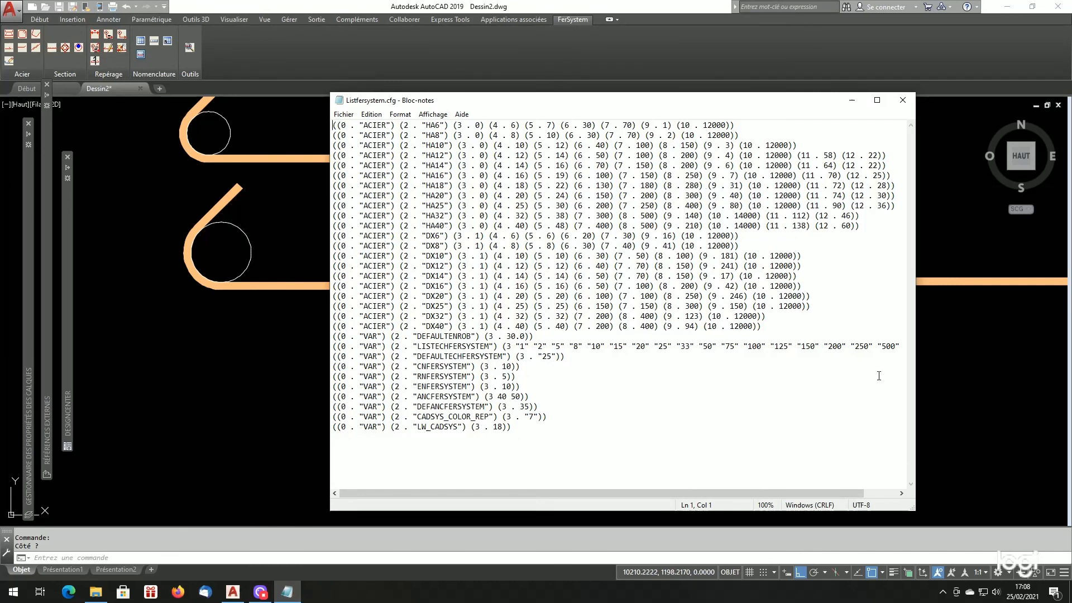
{"action": "left_click", "coordinate": [960, 400]}
{"action": "type", "text": "c"}
{"action": "key", "text": "Return"}
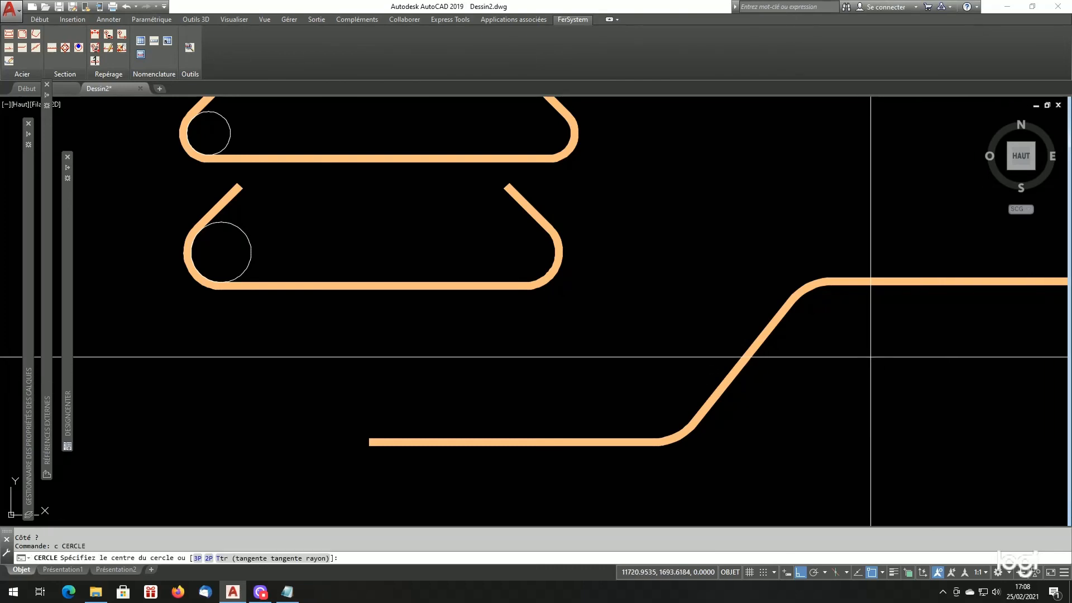
{"action": "type", "text": "cen"}
{"action": "key", "text": "Return"}
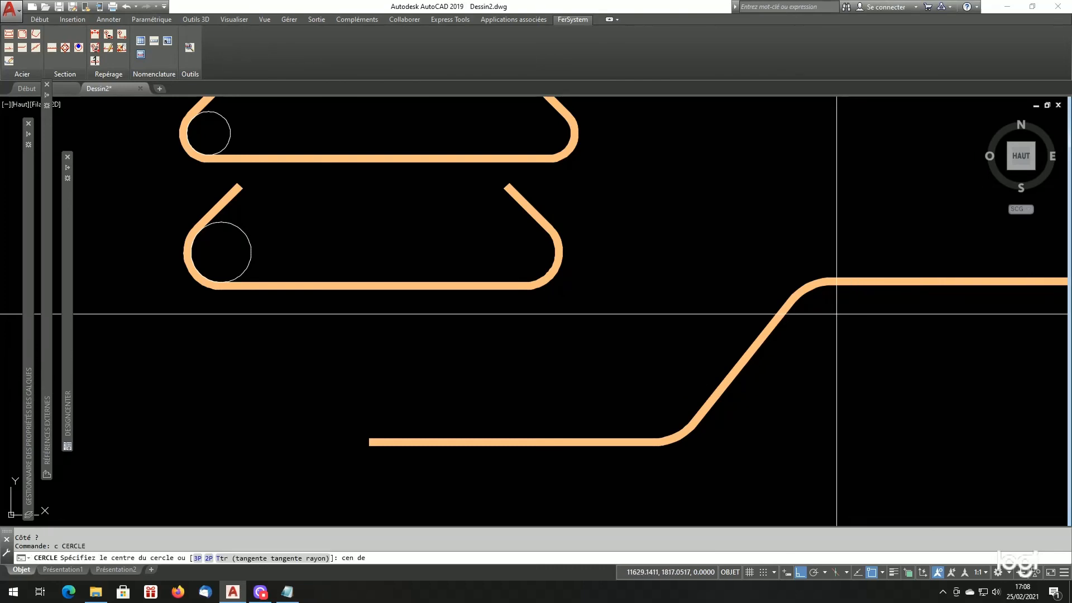
{"action": "left_click", "coordinate": [815, 293]}
{"action": "type", "text": "d"}
{"action": "key", "text": "Return"}
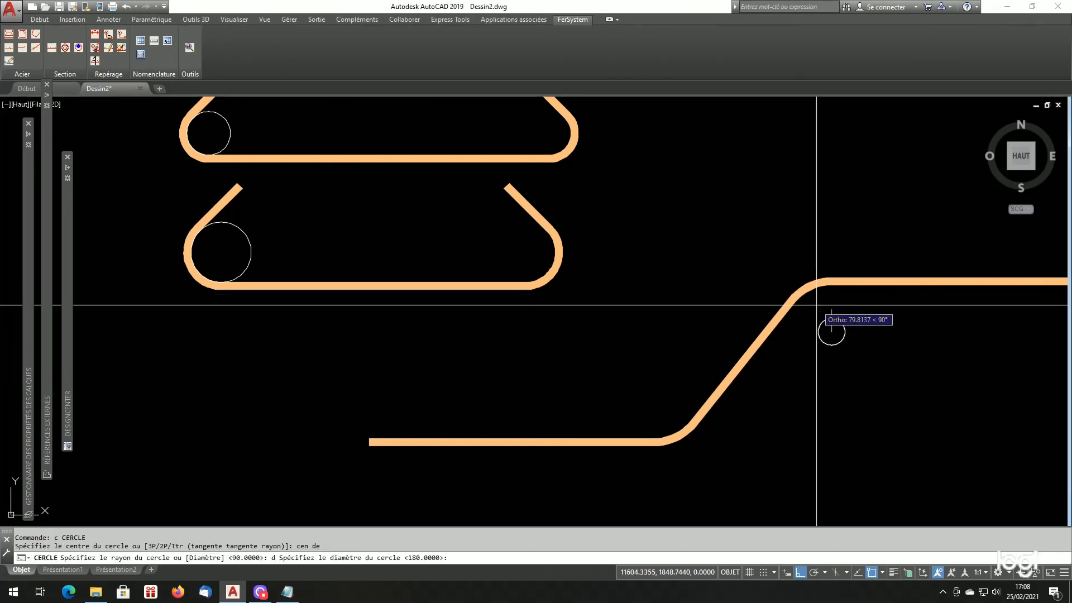
{"action": "type", "text": "280"}
{"action": "key", "text": "Return"}
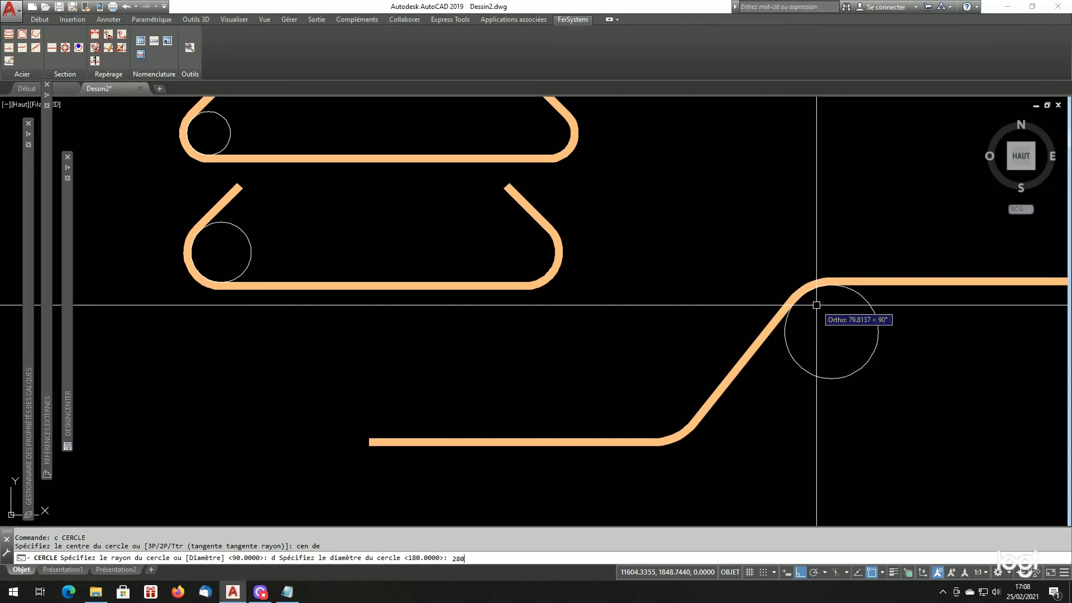
- Check the circle against the upper bend and draw another of diameter 280 at the centre of the cranked bar's lower bend
{"action": "scroll", "coordinate": [816, 304], "scroll_direction": "up", "scroll_amount": 6}
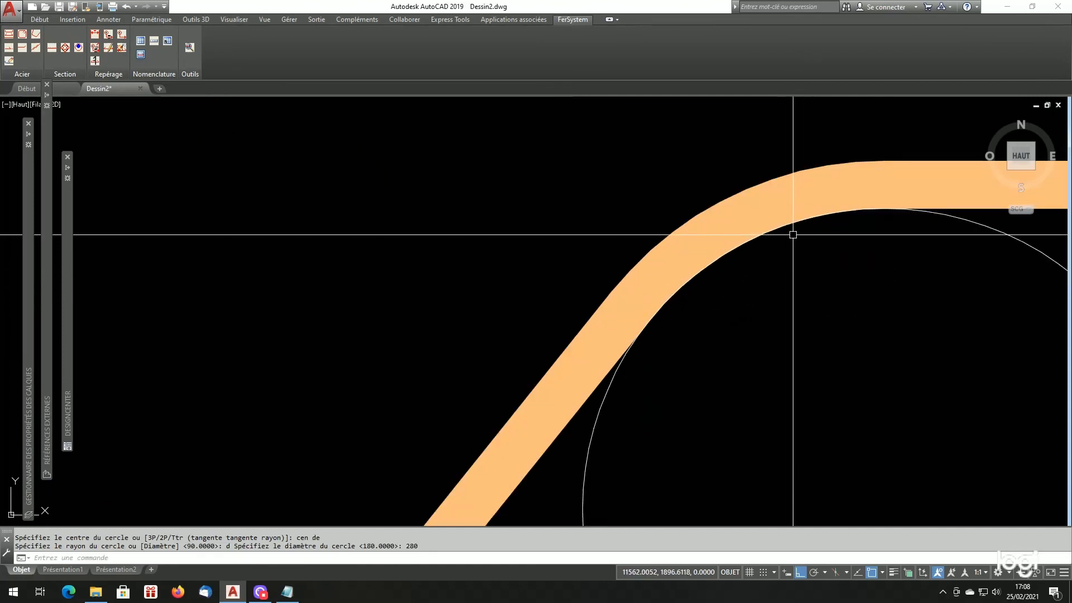
{"action": "scroll", "coordinate": [692, 232], "scroll_direction": "down", "scroll_amount": 4}
{"action": "scroll", "coordinate": [700, 291], "scroll_direction": "up", "scroll_amount": 1}
{"action": "scroll", "coordinate": [681, 318], "scroll_direction": "down", "scroll_amount": 6}
{"action": "scroll", "coordinate": [600, 371], "scroll_direction": "up", "scroll_amount": 6}
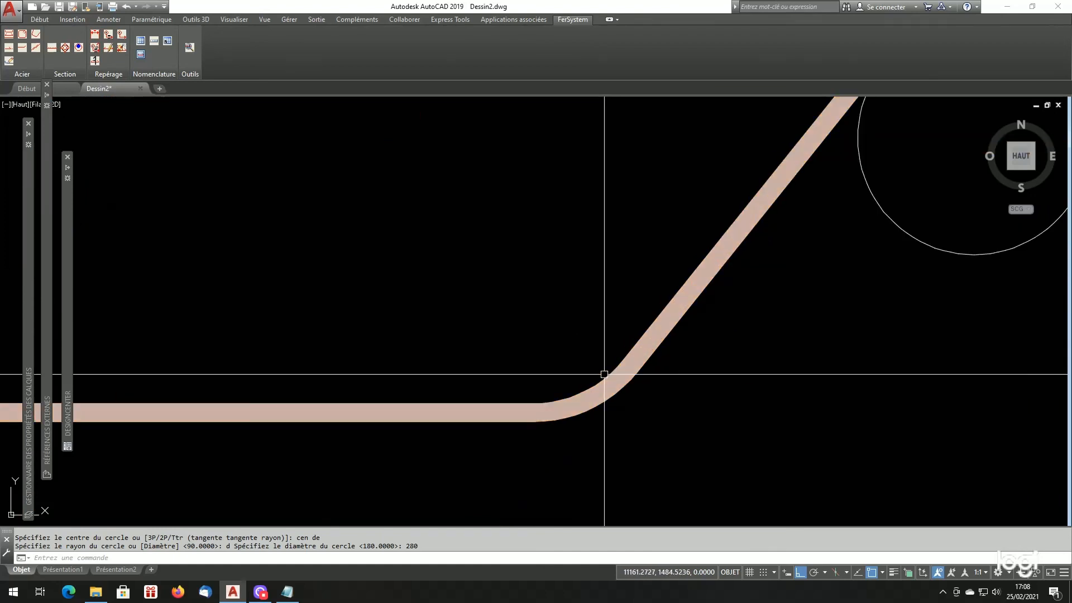
{"action": "type", "text": "c"}
{"action": "key", "text": "Return"}
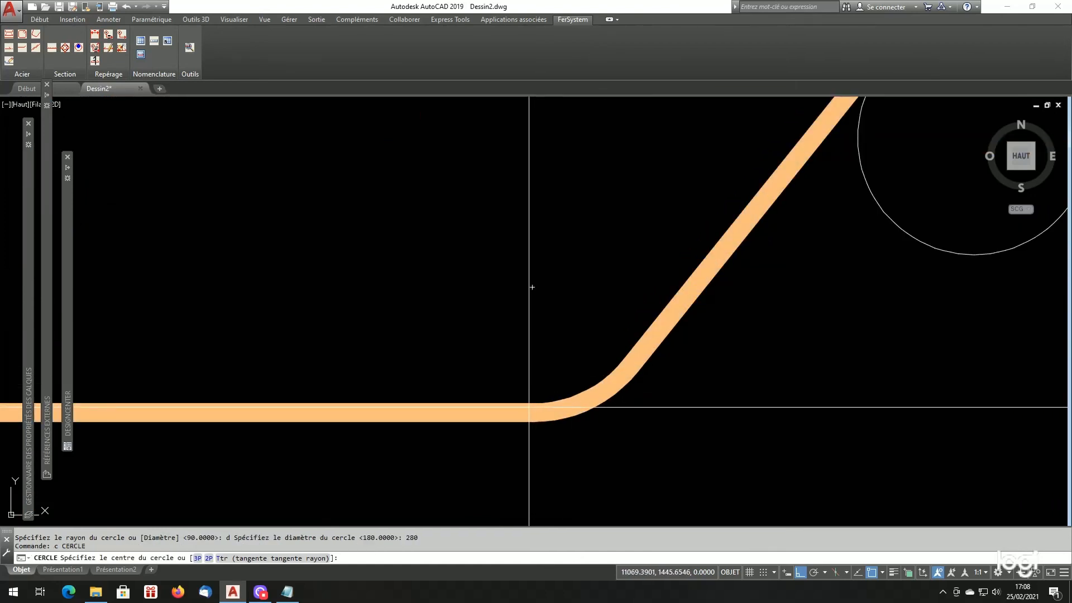
{"action": "type", "text": "cen"}
{"action": "key", "text": "Return"}
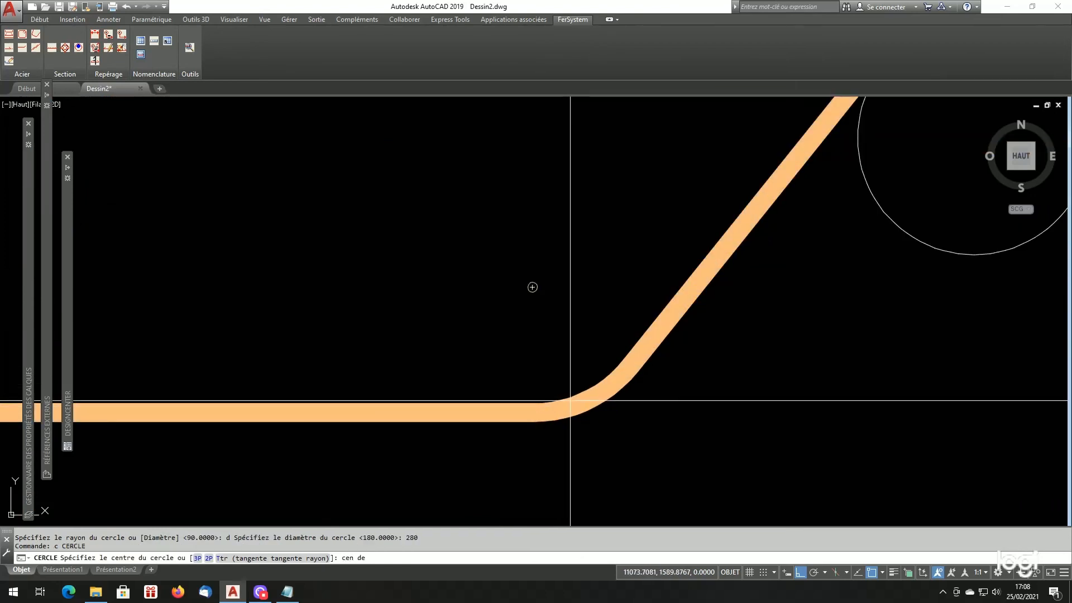
{"action": "left_click", "coordinate": [569, 400]}
{"action": "scroll", "coordinate": [581, 373], "scroll_direction": "up", "scroll_amount": 2}
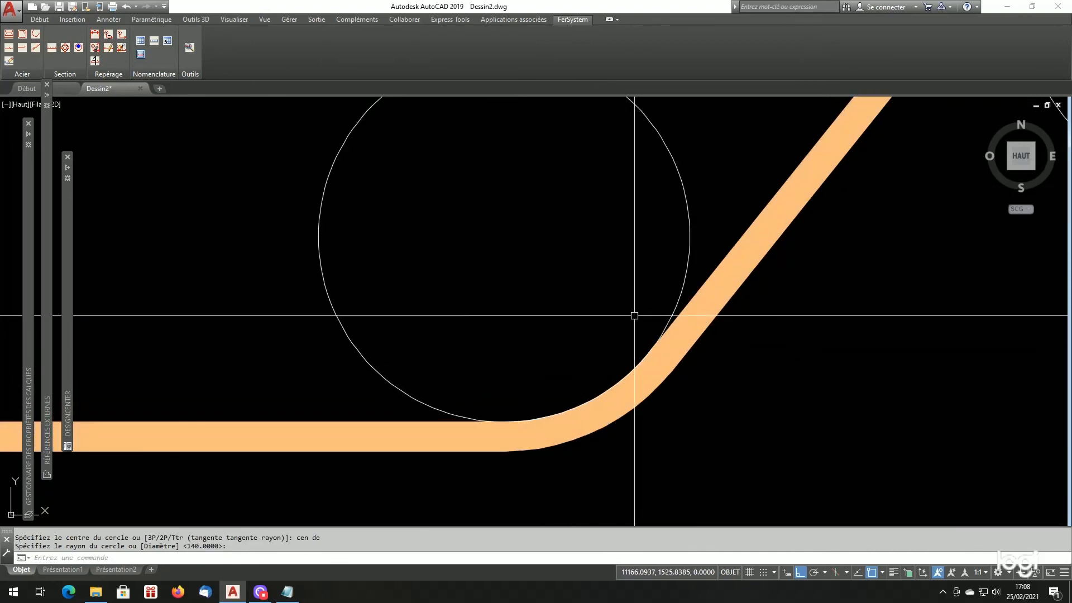
{"action": "left_click", "coordinate": [683, 283]}
{"action": "scroll", "coordinate": [558, 366], "scroll_direction": "down", "scroll_amount": 8}
{"action": "key", "text": "Escape"}
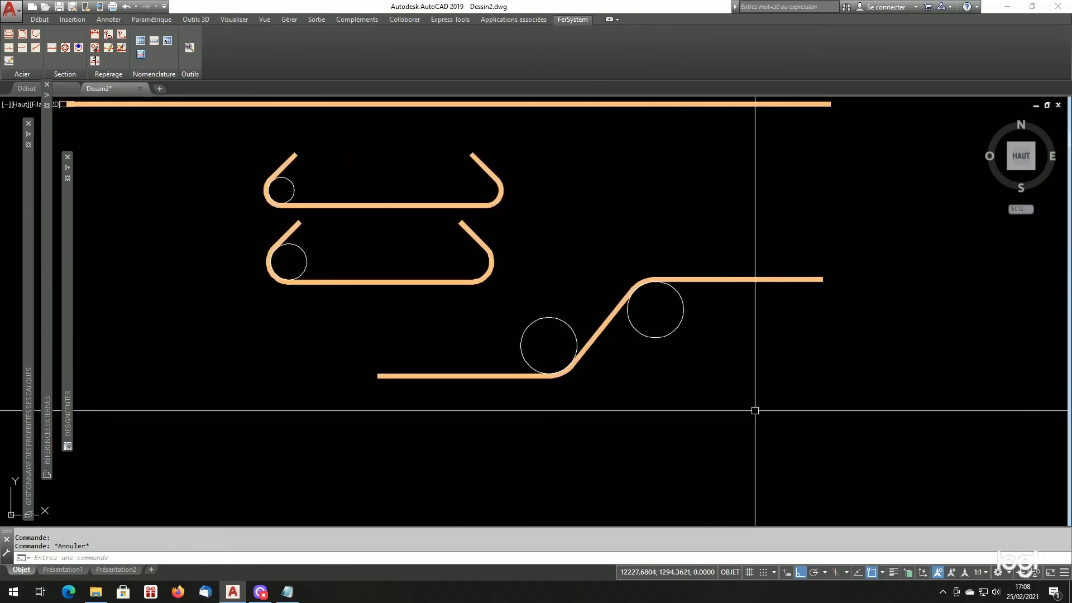
- Review all the HA18 bars with their mandrel circles and switch to Listfersystem.cfg in Notepad
{"action": "scroll", "coordinate": [736, 396], "scroll_direction": "down", "scroll_amount": 4}
{"action": "scroll", "coordinate": [736, 398], "scroll_direction": "up", "scroll_amount": 2}
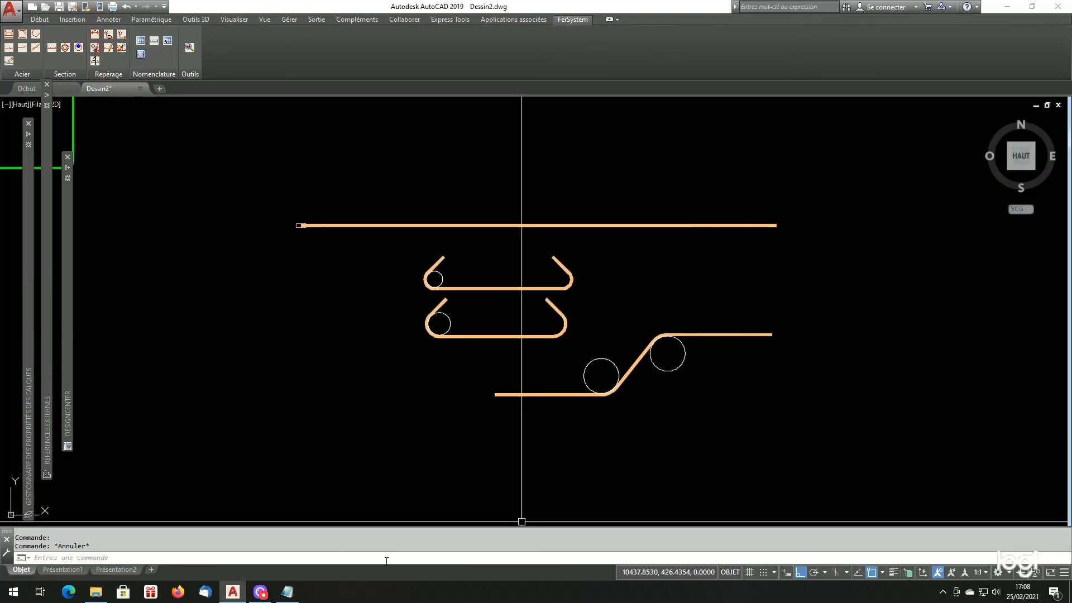
{"action": "left_click", "coordinate": [287, 593]}
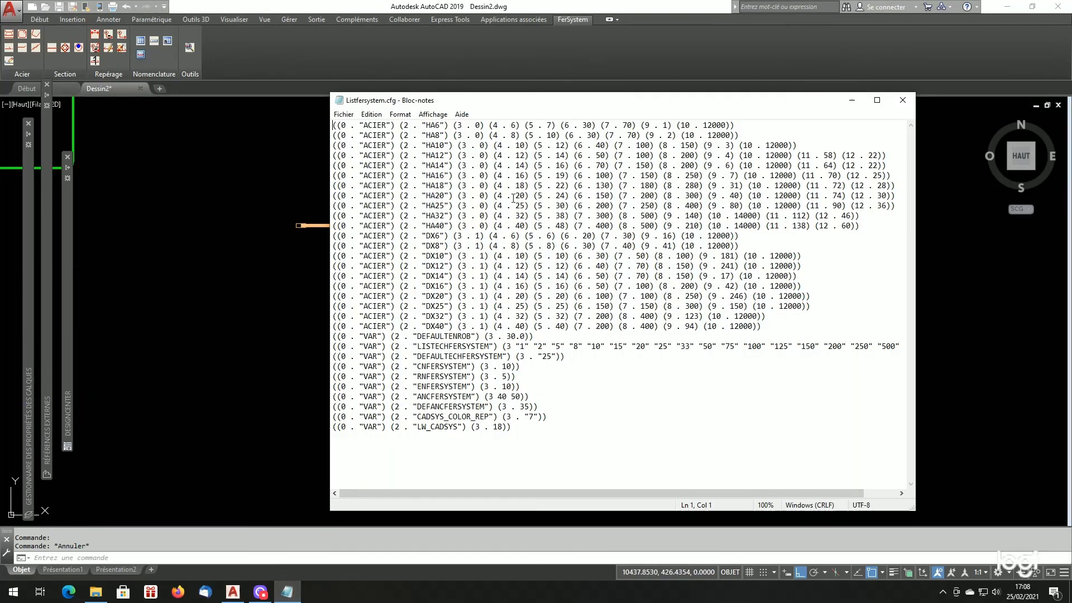